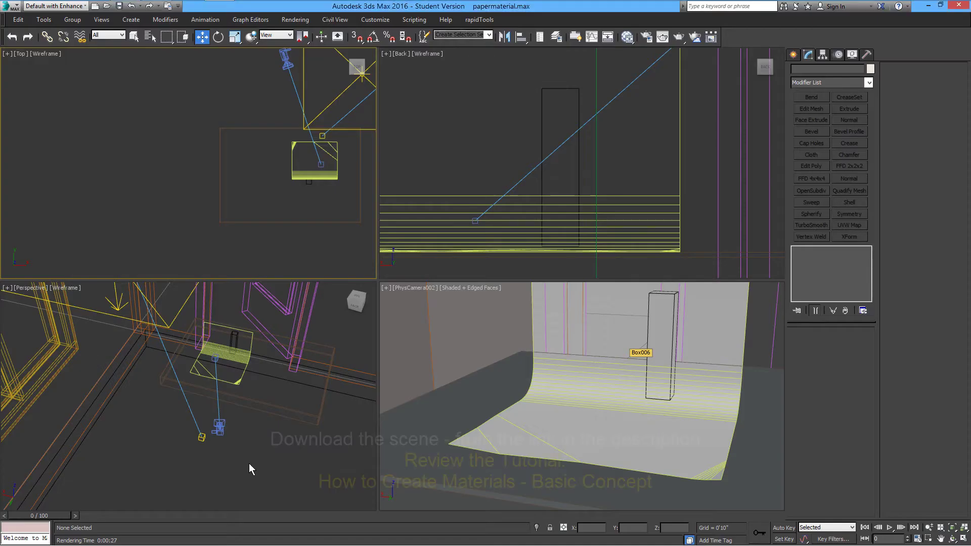
- Examine the table box and the curved paper sheet in an enlarged perspective view from different angles
{"action": "left_click", "coordinate": [250, 463]}
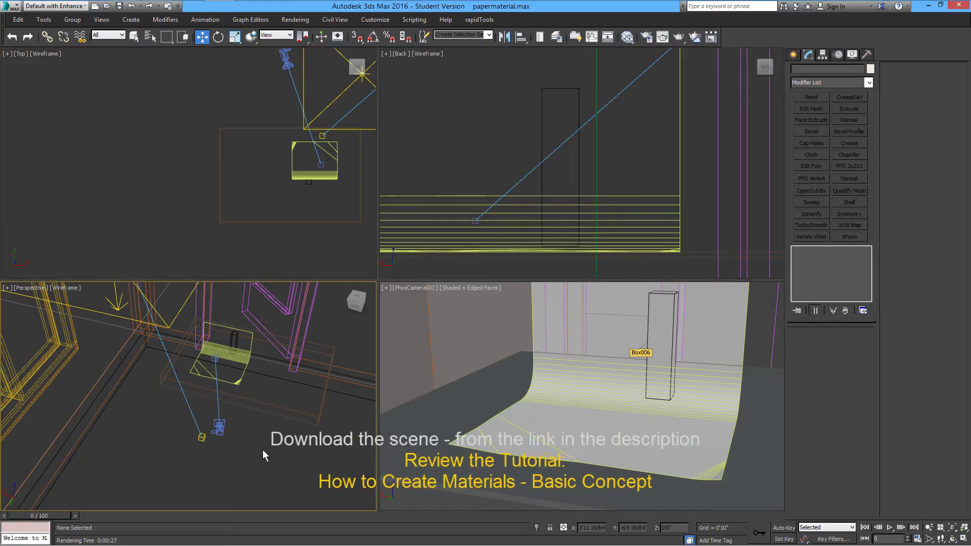
{"action": "key", "text": "alt+w"}
{"action": "scroll", "coordinate": [415, 295], "scroll_direction": "up", "scroll_amount": 8}
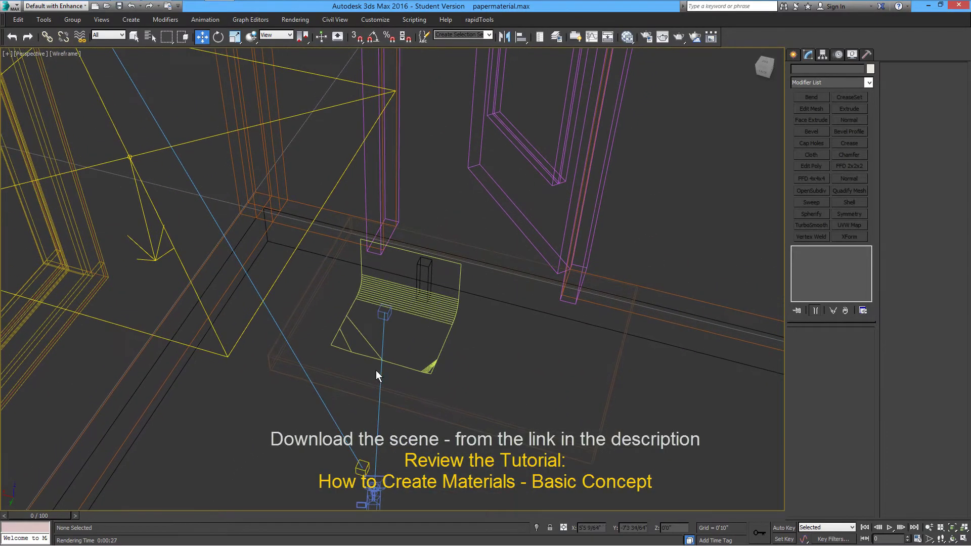
{"action": "middle_click_drag", "start_coordinate": [426, 337], "coordinate": [427, 327], "text": "alt"}
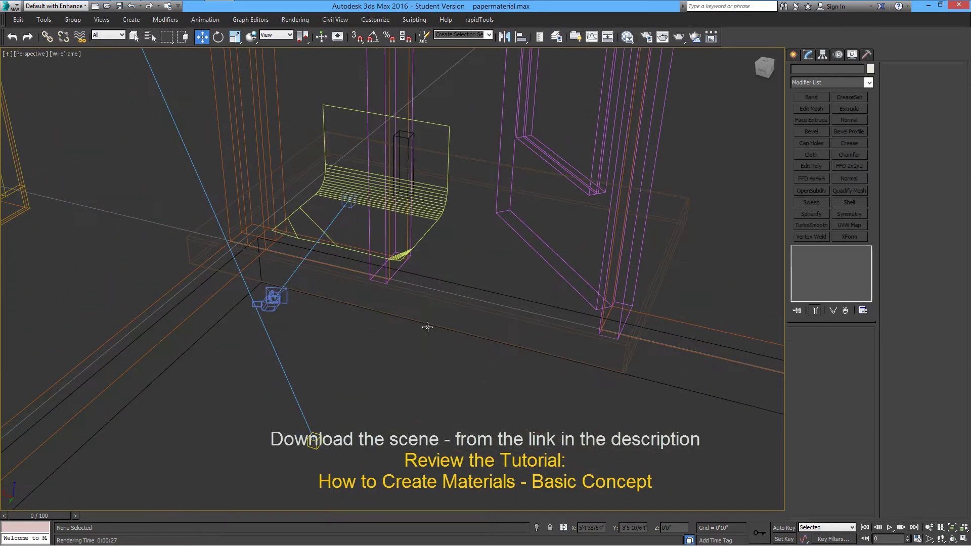
{"action": "left_click", "coordinate": [442, 306]}
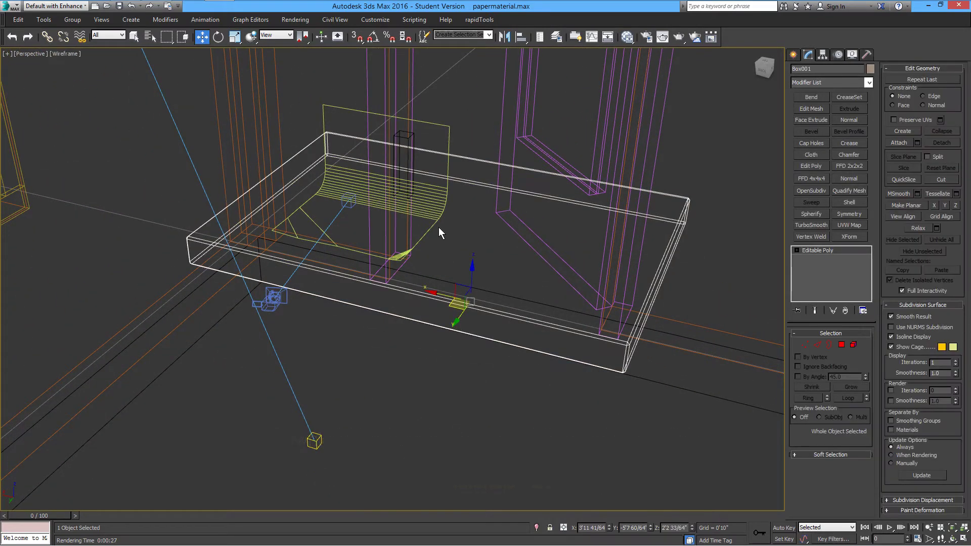
{"action": "left_click", "coordinate": [442, 217]}
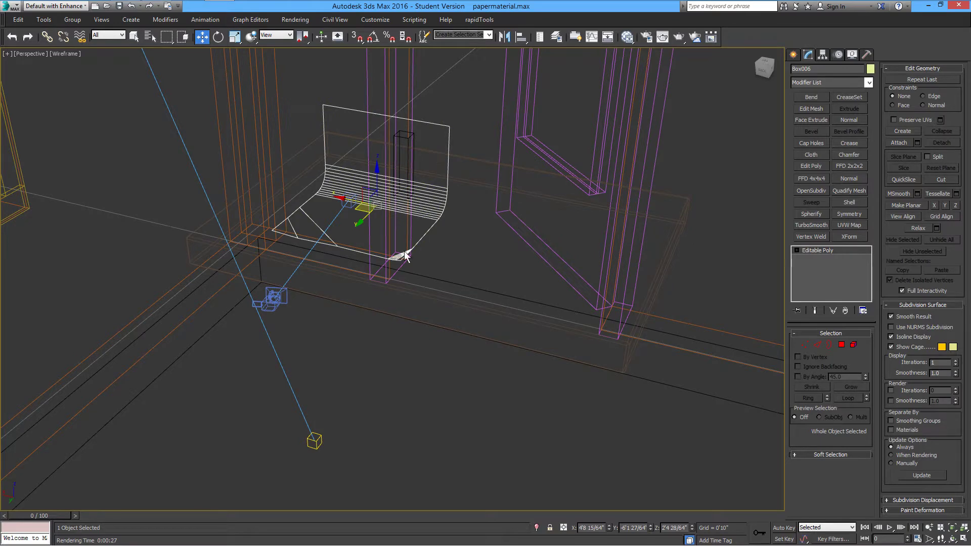
{"action": "middle_click_drag", "start_coordinate": [471, 233], "coordinate": [499, 143], "text": "alt"}
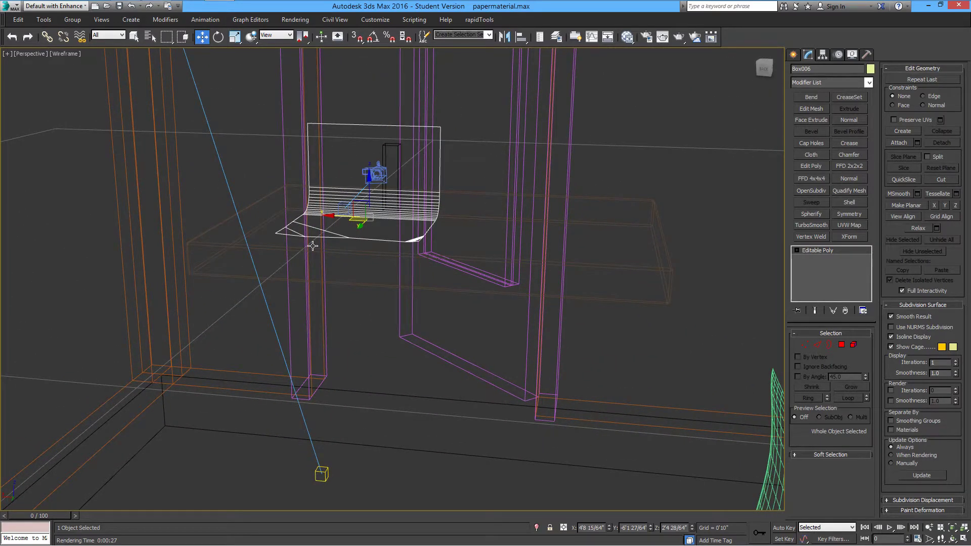
{"action": "key", "text": "alt+w"}
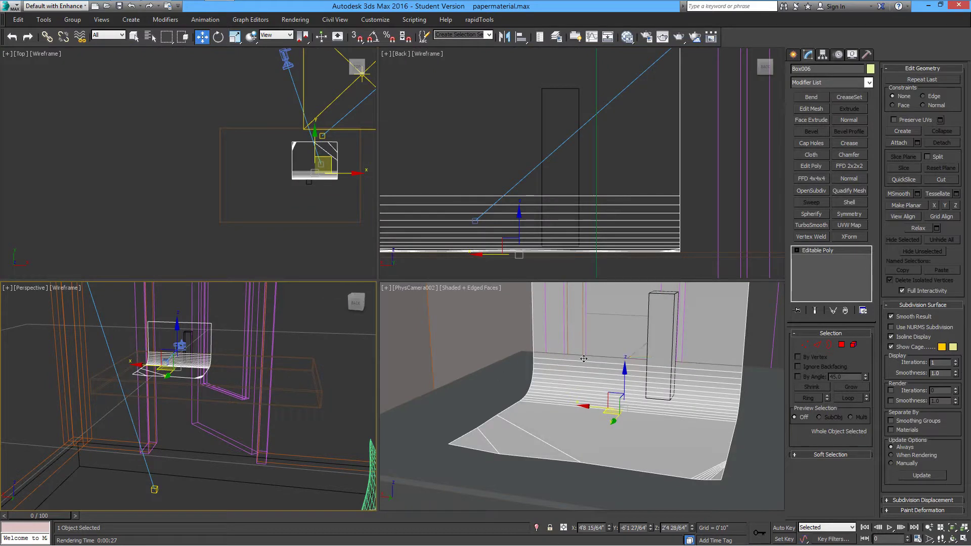
- Shrink the V-Ray plane light to half-length 0'8 2/64" and half-width 0'7 31/64", and move it over the paper sheet
{"action": "scroll", "coordinate": [344, 244], "scroll_direction": "down", "scroll_amount": 2}
{"action": "middle_click_drag", "start_coordinate": [344, 243], "coordinate": [237, 247]}
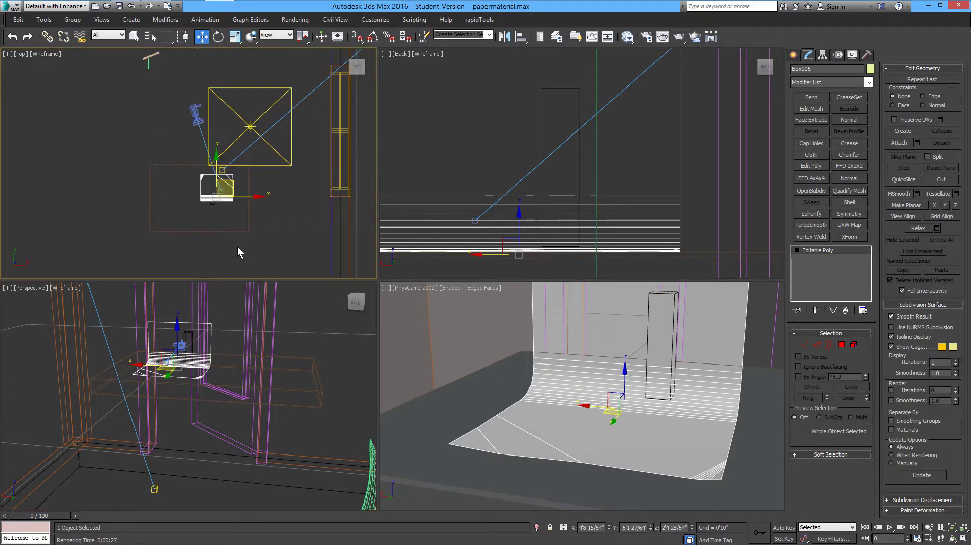
{"action": "left_click", "coordinate": [257, 133]}
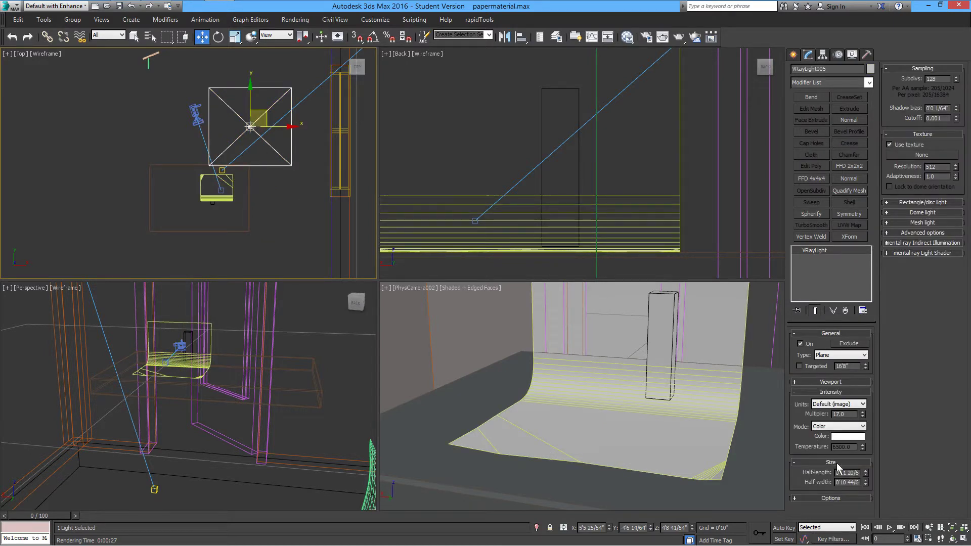
{"action": "left_click_drag", "start_coordinate": [866, 477], "coordinate": [866, 496]}
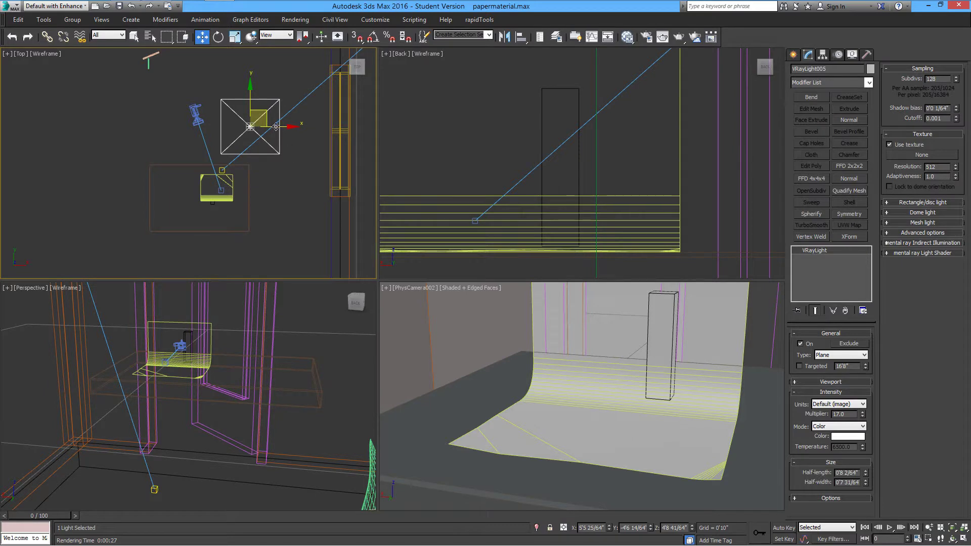
{"action": "left_click_drag", "start_coordinate": [272, 121], "coordinate": [257, 161]}
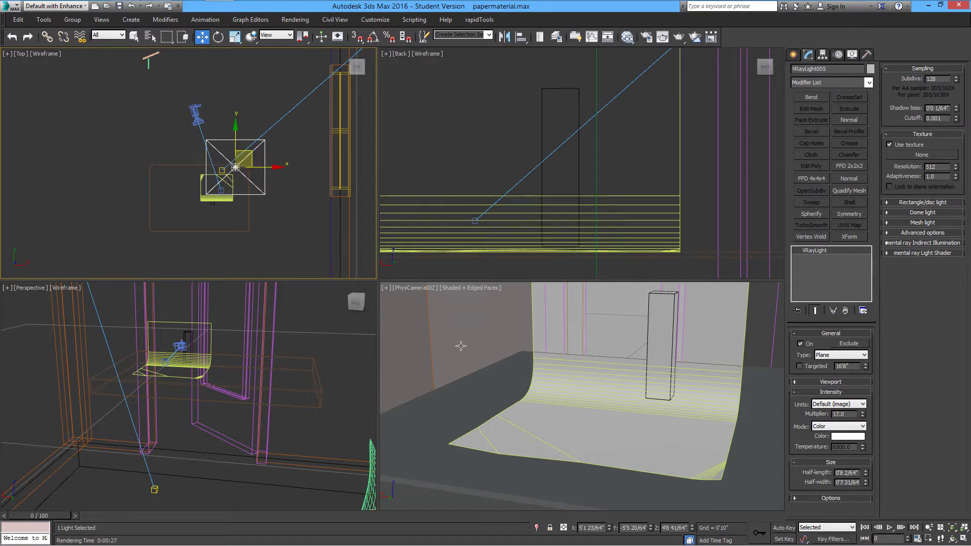
- Rename the VRayMtl material as Paper1 and assign it to the curved paper sheet
{"action": "right_click", "coordinate": [498, 341]}
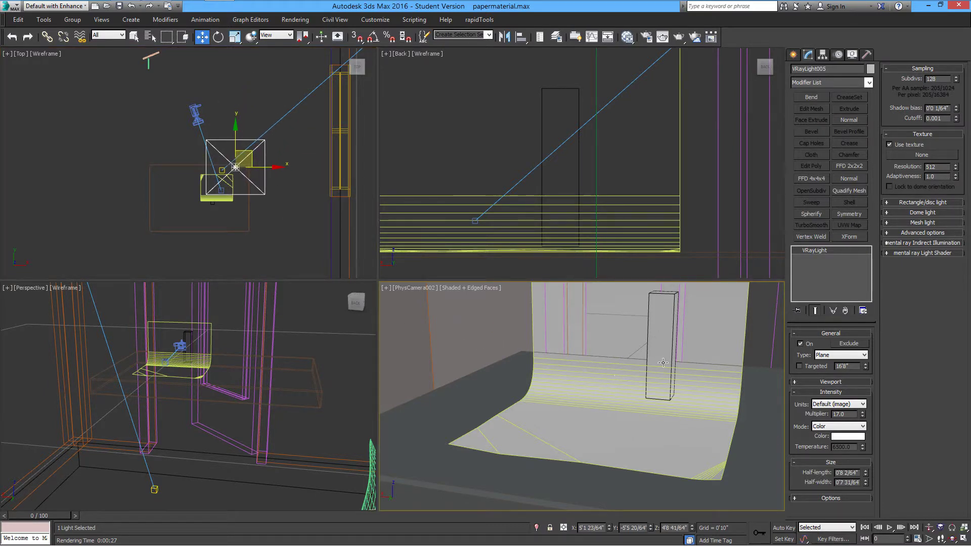
{"action": "left_click", "coordinate": [627, 39]}
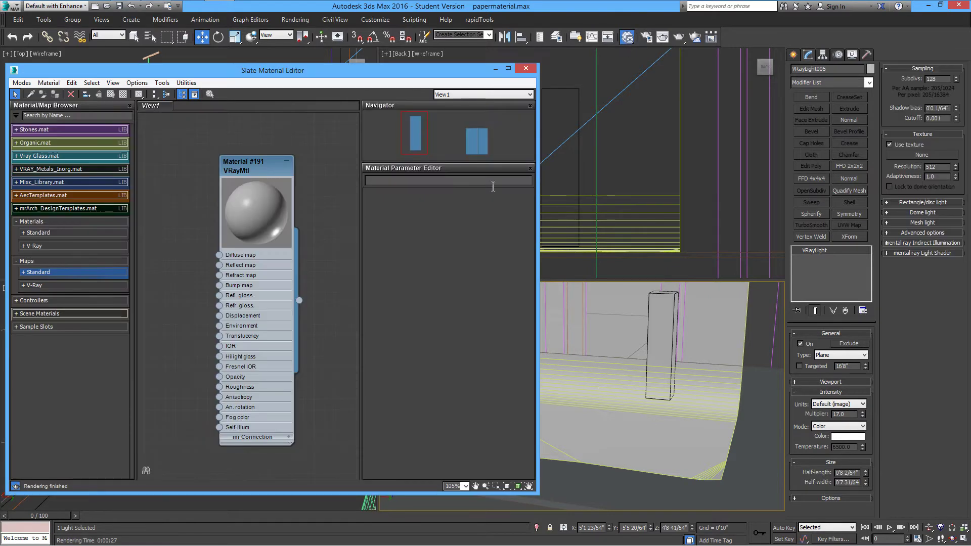
{"action": "double_click", "coordinate": [247, 171]}
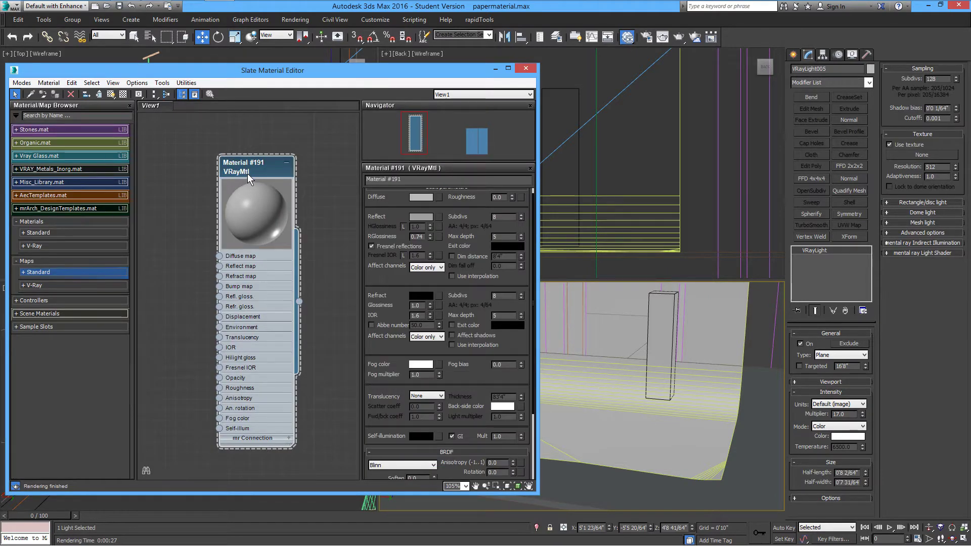
{"action": "left_click_drag", "start_coordinate": [414, 181], "coordinate": [363, 198]}
{"action": "type", "text": "Paper1"}
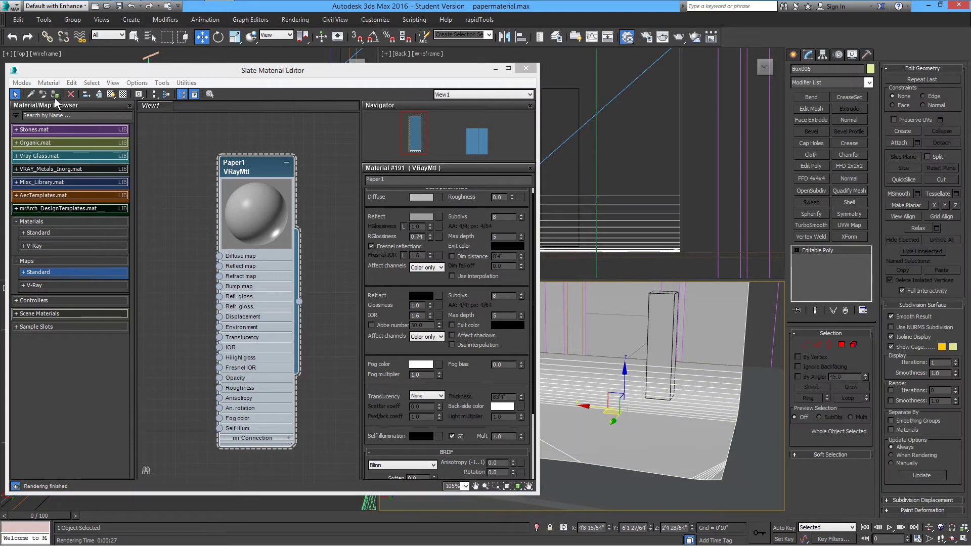
{"action": "left_click", "coordinate": [56, 97]}
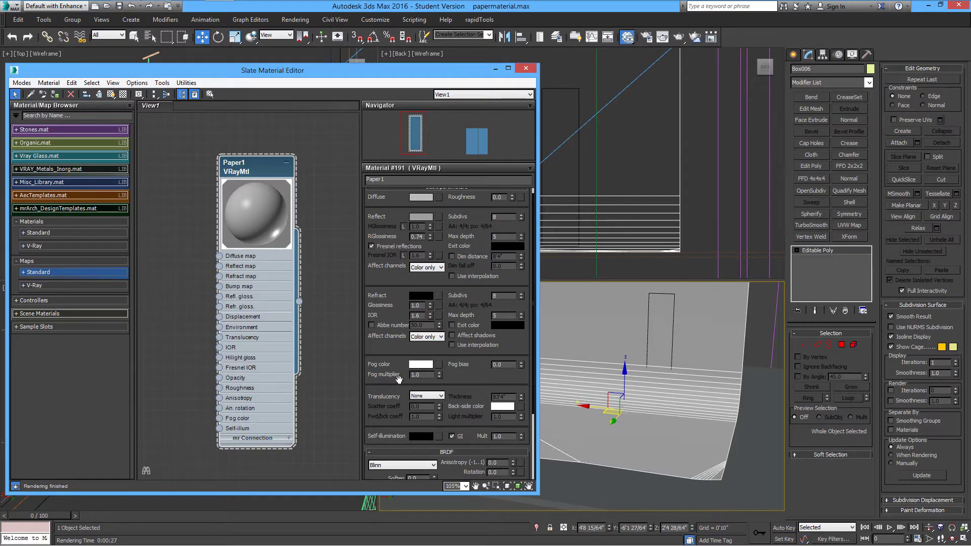
- Set Paper1's diffuse colour to light grey 154 and give it a dark grey reflection with 0.45 reflection glossiness
{"action": "left_click", "coordinate": [422, 198]}
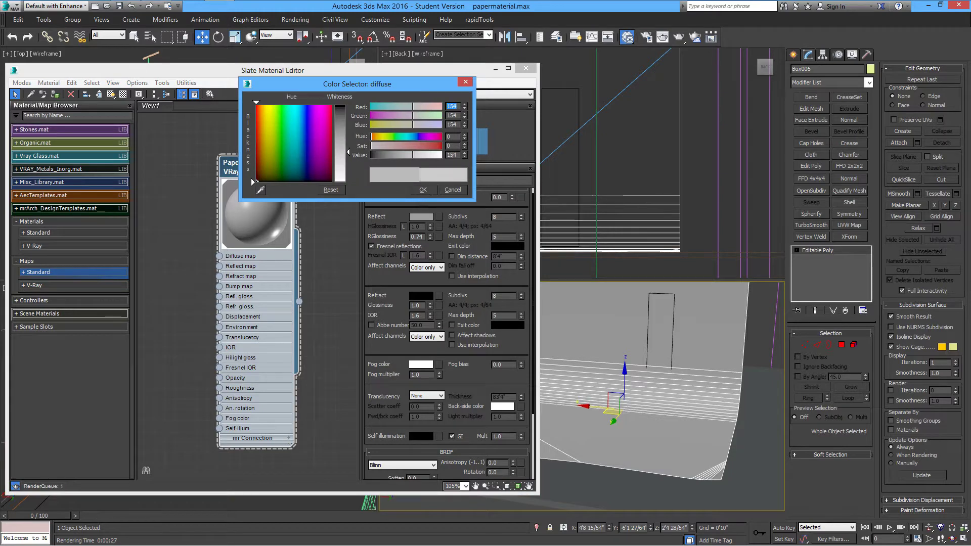
{"action": "left_click", "coordinate": [423, 190]}
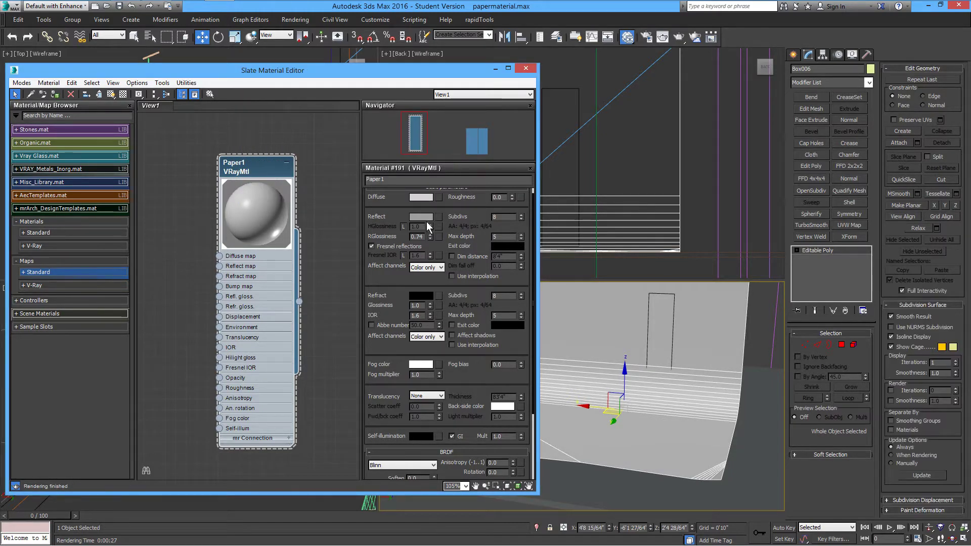
{"action": "left_click", "coordinate": [425, 219]}
{"action": "left_click_drag", "start_coordinate": [351, 137], "coordinate": [349, 113]}
{"action": "left_click", "coordinate": [423, 190]}
{"action": "left_click_drag", "start_coordinate": [430, 236], "coordinate": [440, 261]}
- Check Paper1's BRDF type, keeping Blinn, and render the camera view
{"action": "scroll", "coordinate": [481, 213], "scroll_direction": "up", "scroll_amount": 1}
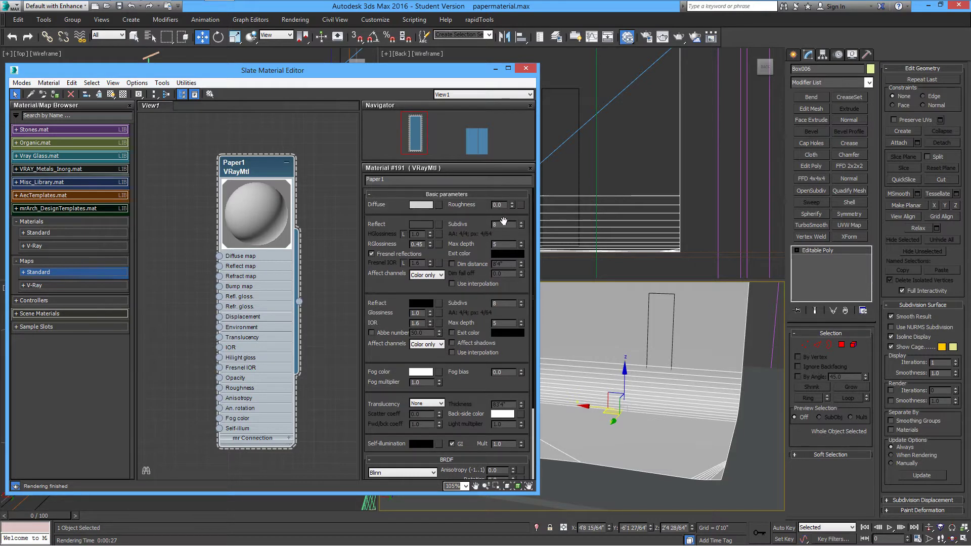
{"action": "scroll", "coordinate": [406, 311], "scroll_direction": "down", "scroll_amount": 5}
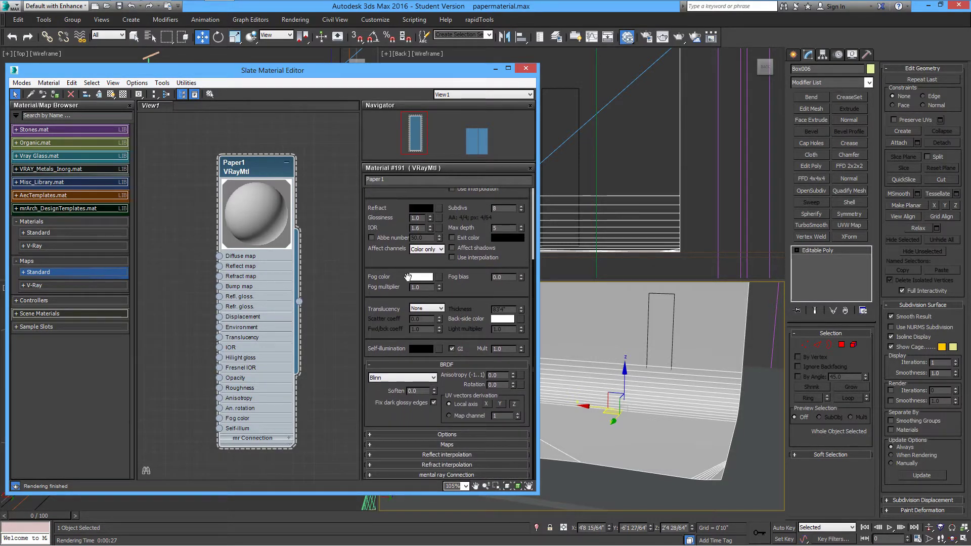
{"action": "left_click", "coordinate": [404, 379]}
{"action": "left_click", "coordinate": [403, 381]}
{"action": "left_click_drag", "start_coordinate": [403, 281], "coordinate": [406, 387]}
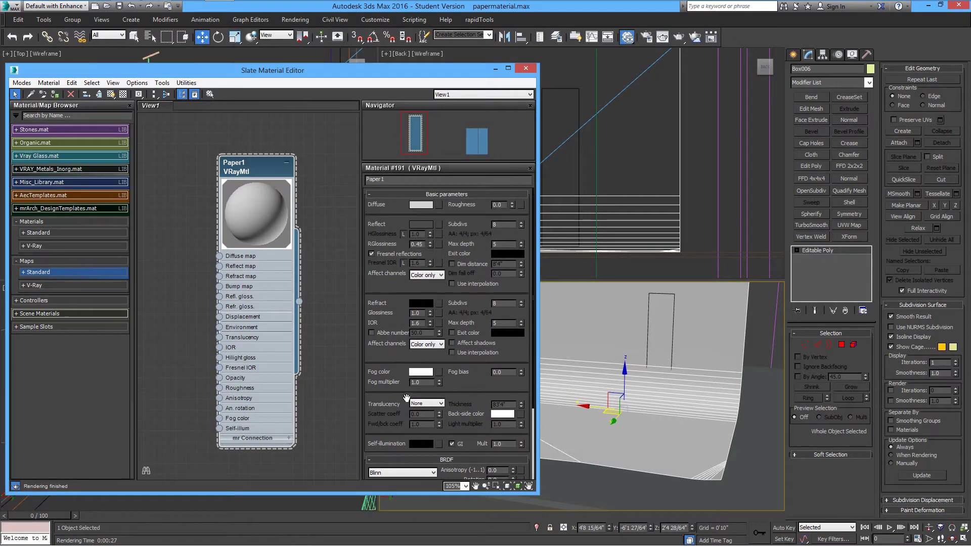
{"action": "left_click", "coordinate": [679, 37]}
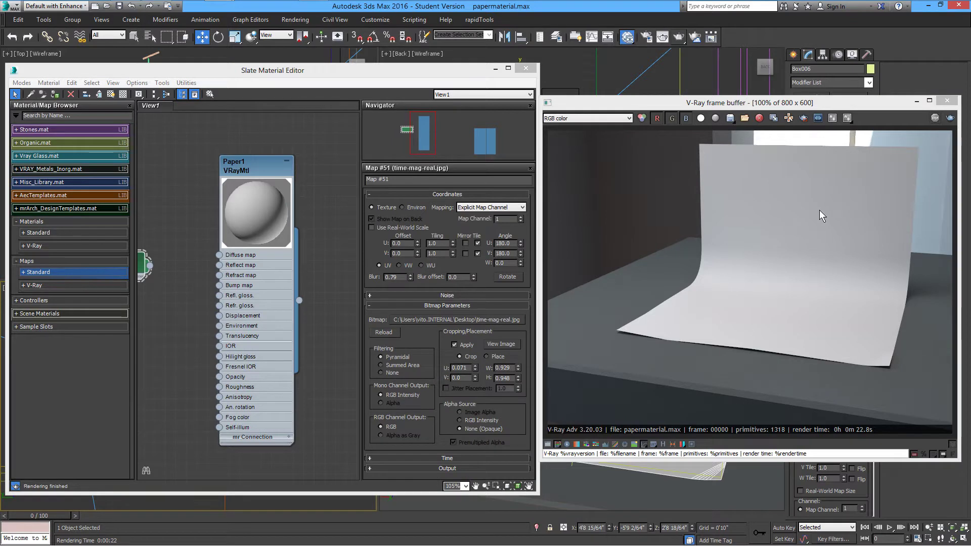
- Reopen Paper1's parameters and set its translucency to the Hybrid model
{"action": "double_click", "coordinate": [256, 167]}
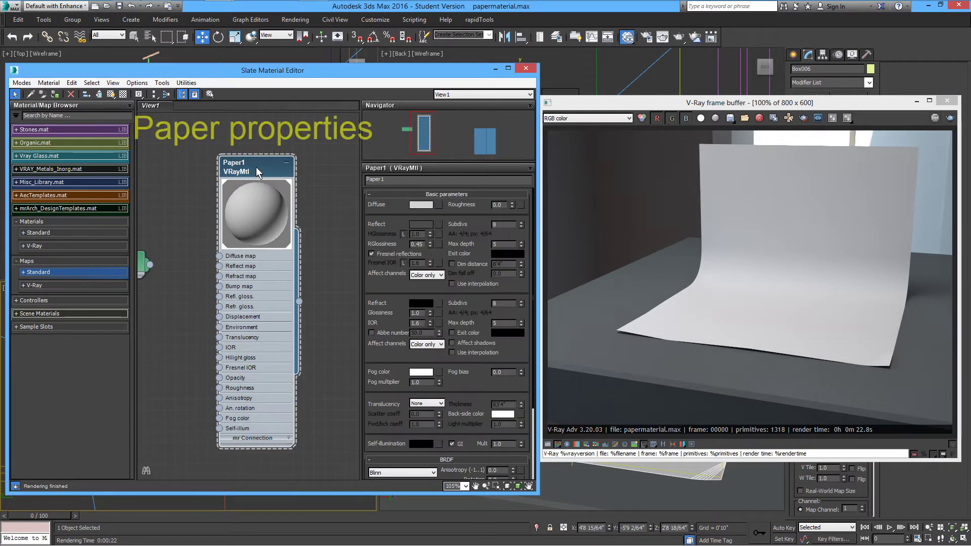
{"action": "left_click_drag", "start_coordinate": [399, 370], "coordinate": [400, 318]}
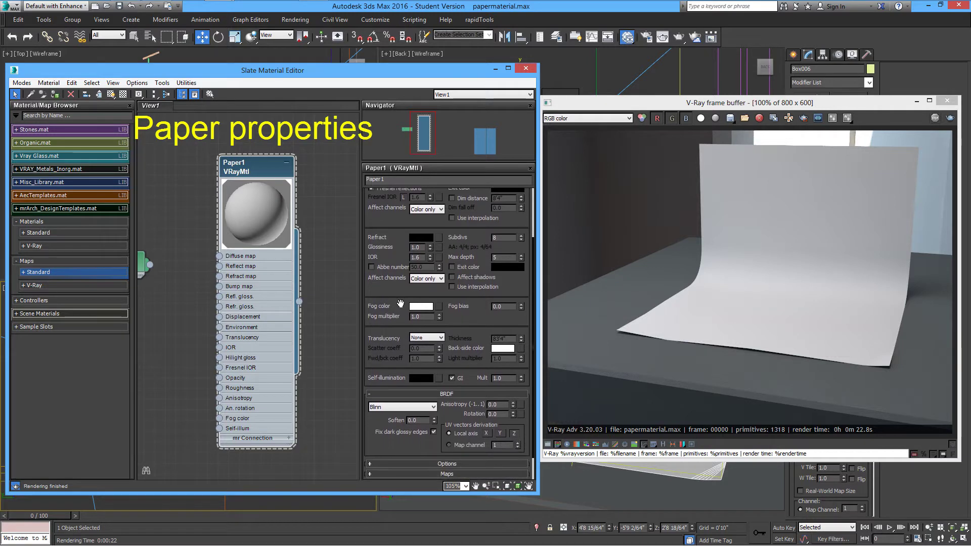
{"action": "left_click", "coordinate": [418, 338]}
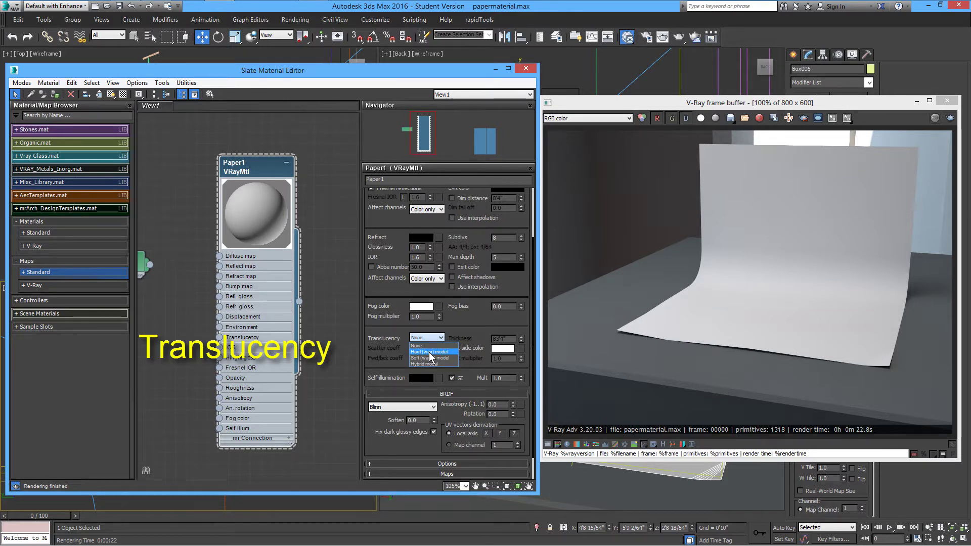
{"action": "left_click", "coordinate": [426, 364]}
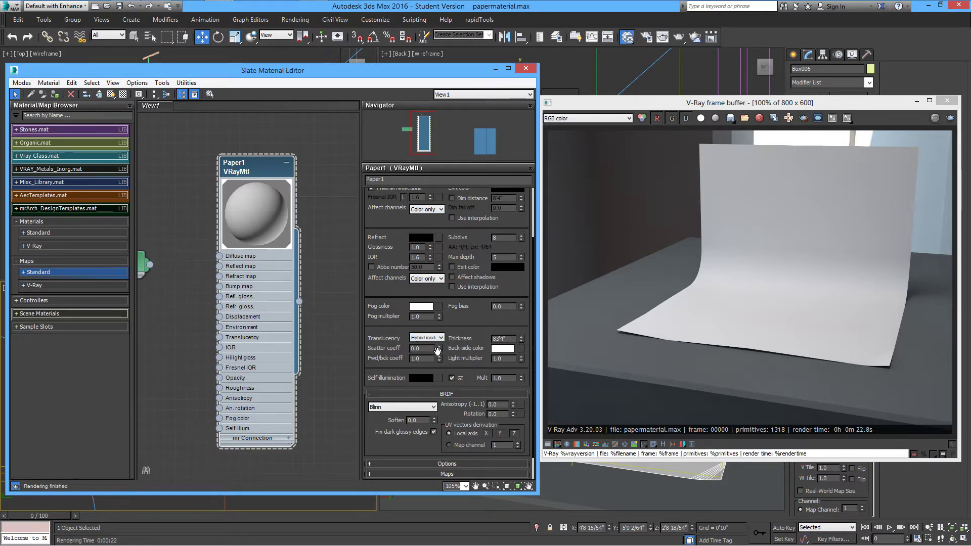
- Set Paper1's refraction colour to a very dark grey with value 18
{"action": "left_click", "coordinate": [422, 238]}
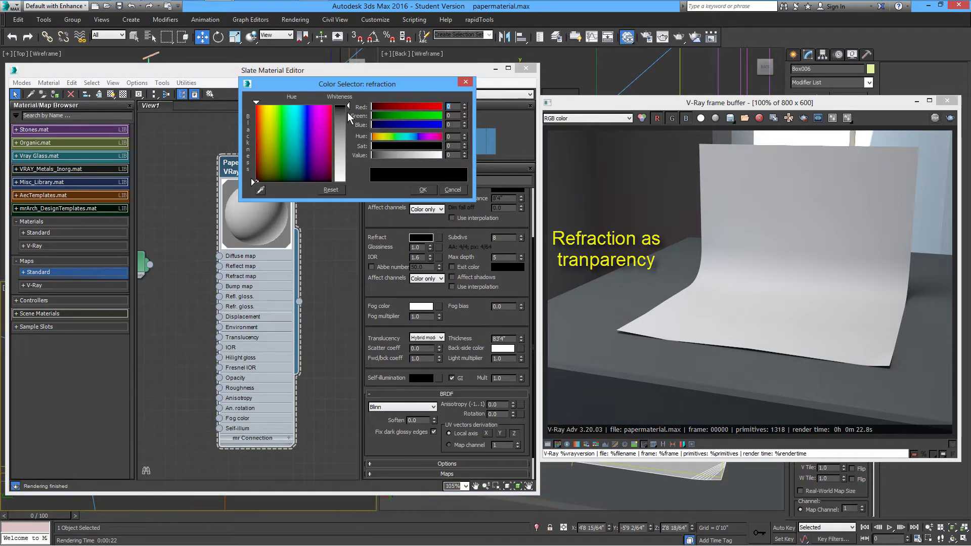
{"action": "left_click_drag", "start_coordinate": [350, 107], "coordinate": [349, 112]}
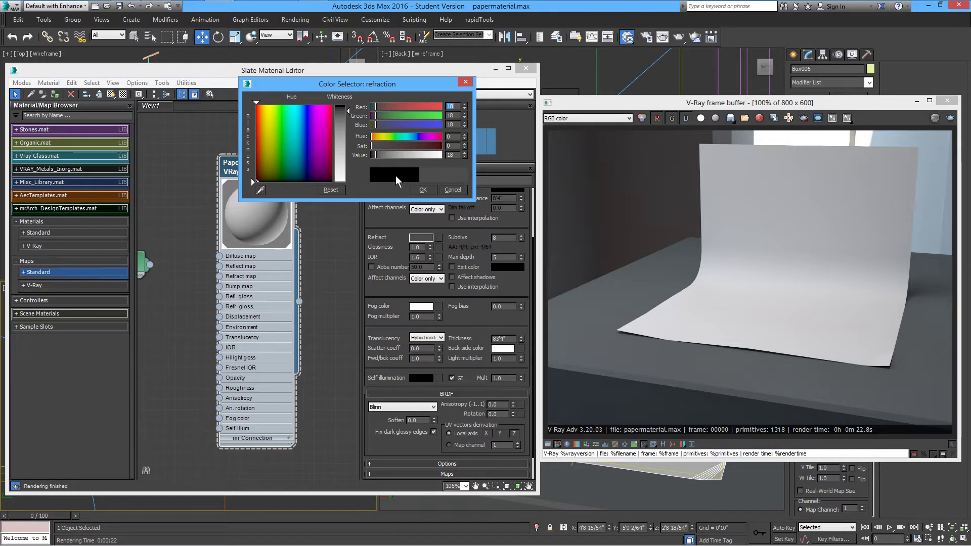
{"action": "left_click", "coordinate": [423, 190]}
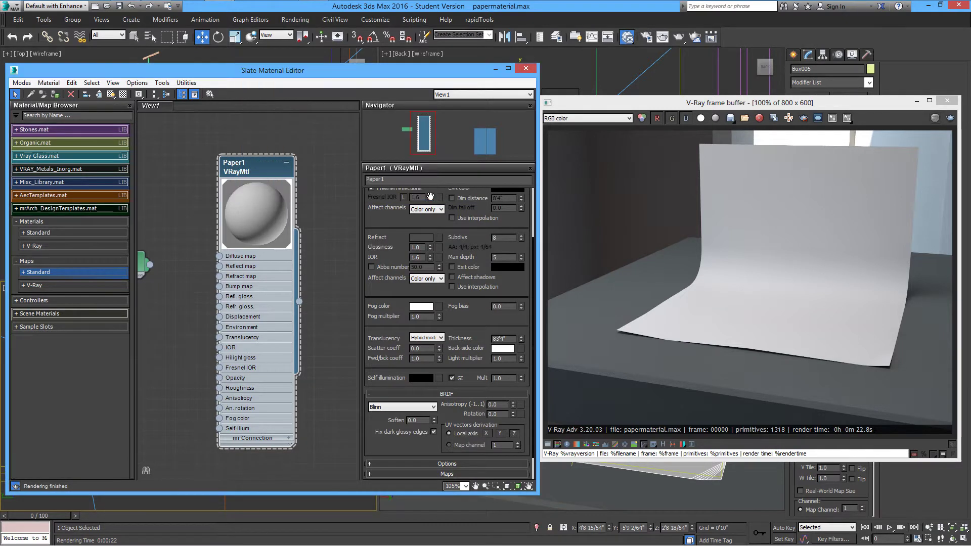
- Show the checkered background in Paper1's preview and set its refraction glossiness to 0.69
{"action": "left_click", "coordinate": [123, 94]}
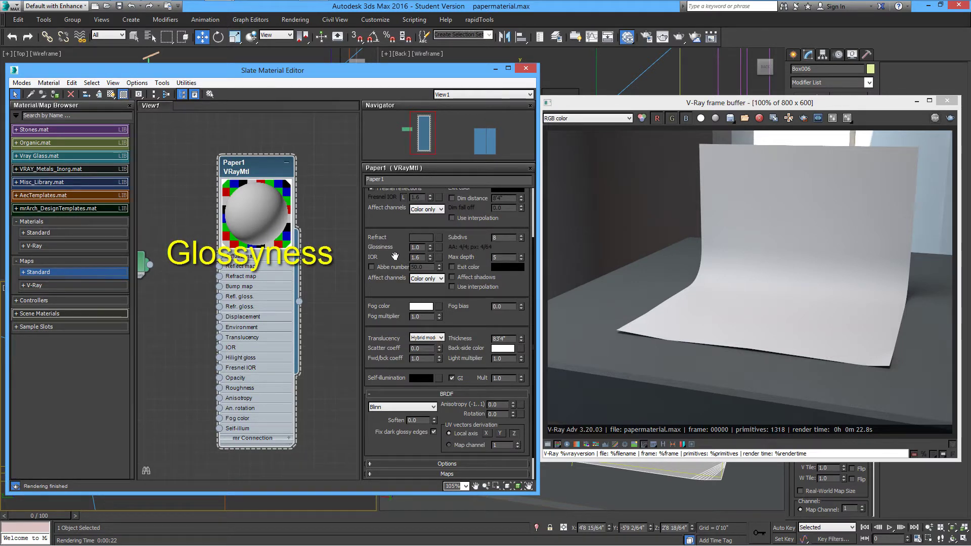
{"action": "mouse_move", "coordinate": [431, 250]}
{"action": "left_mouse_down"}
{"action": "mouse_move", "coordinate": [438, 272]}
{"action": "mouse_move", "coordinate": [432, 247]}
{"action": "left_mouse_up"}
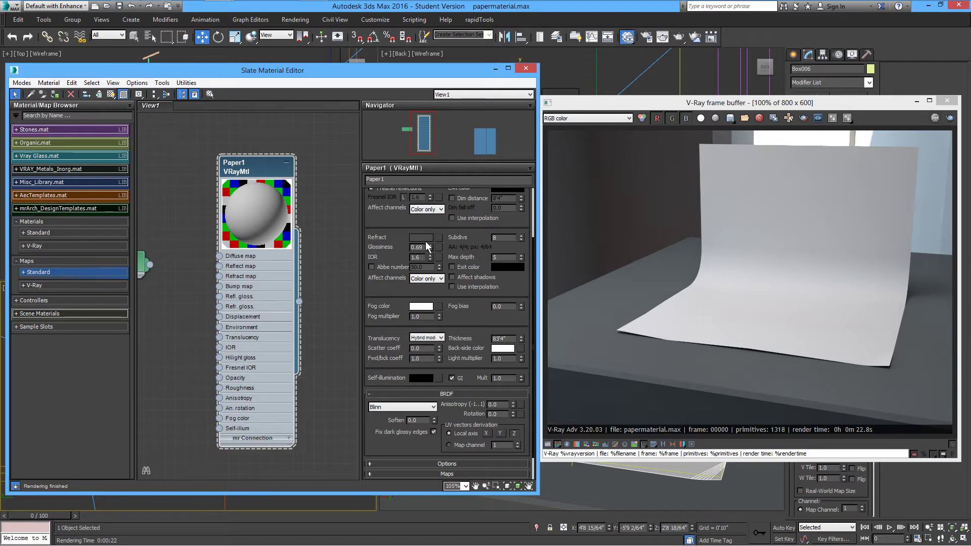
- Lighten Paper1's refraction colour to a dark grey with value 37
{"action": "left_click", "coordinate": [425, 240]}
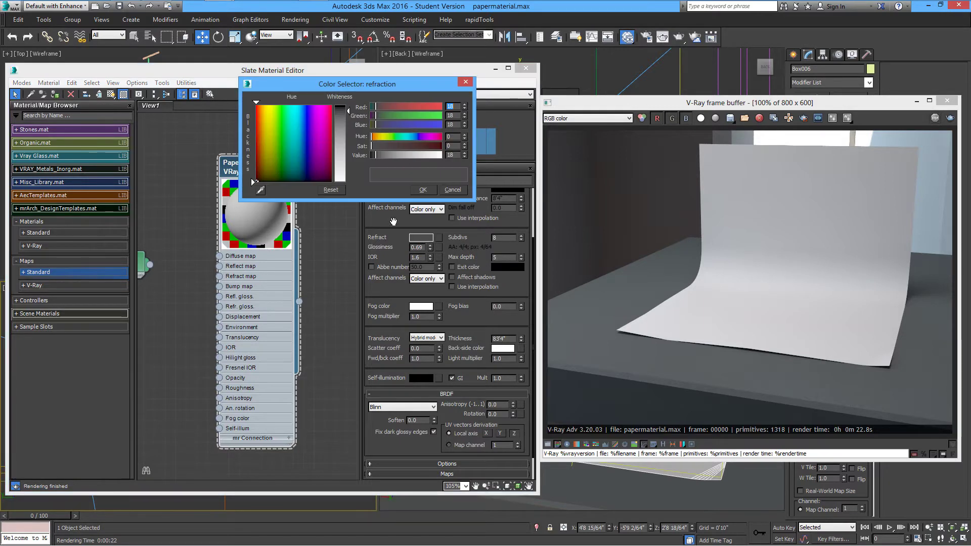
{"action": "left_click_drag", "start_coordinate": [349, 114], "coordinate": [350, 123]}
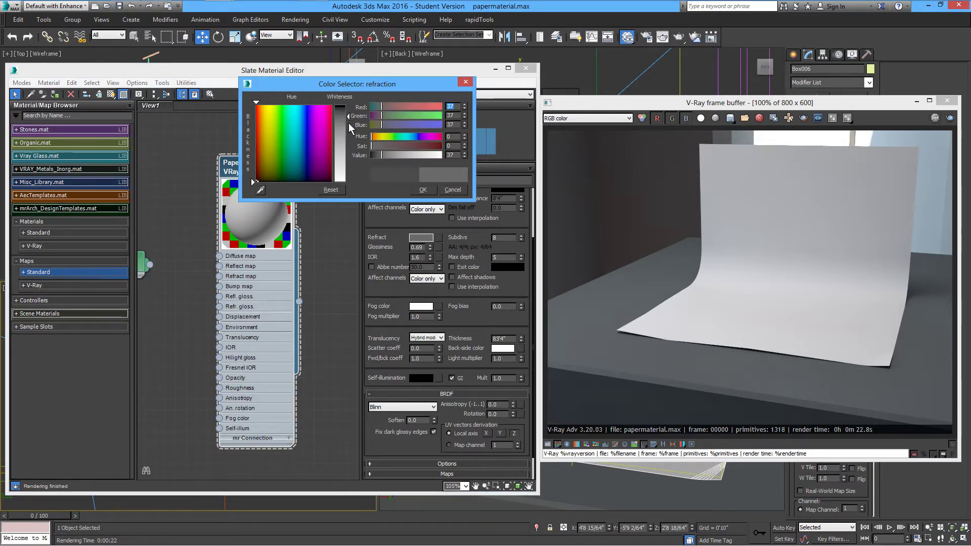
{"action": "left_click", "coordinate": [420, 192]}
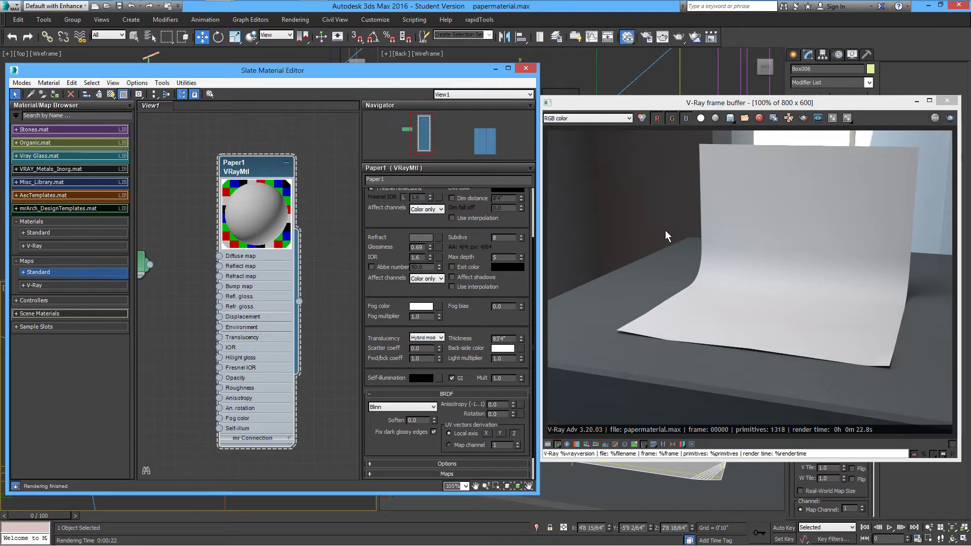
- Enable region rendering and define a small render region across the paper's upper edge in front of the window
{"action": "left_click", "coordinate": [804, 118]}
{"action": "mouse_move", "coordinate": [789, 137]}
{"action": "left_mouse_down"}
{"action": "mouse_move", "coordinate": [822, 230]}
{"action": "mouse_move", "coordinate": [876, 202]}
{"action": "left_mouse_up"}
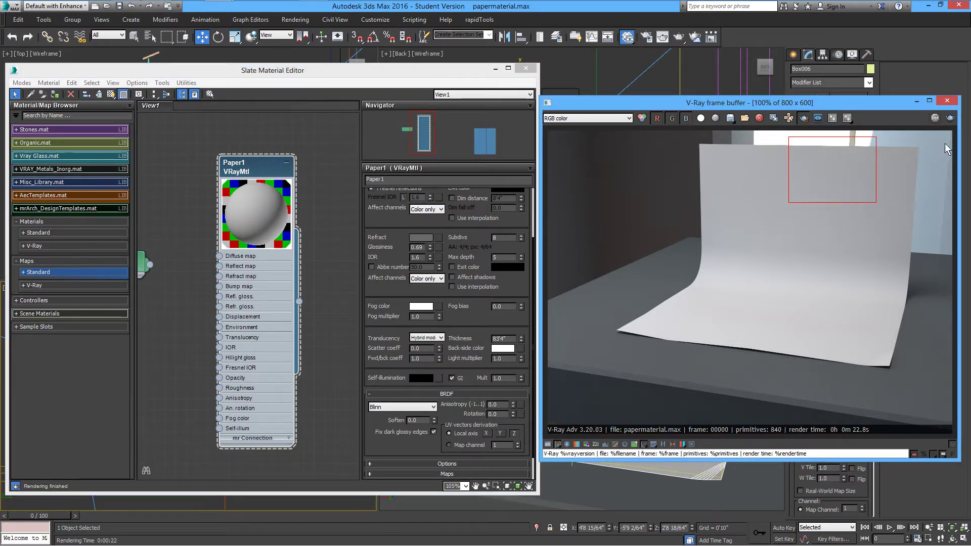
- Test-render the region at the paper's upper edge and set Paper1's refraction glossiness to 0.77
{"action": "left_click", "coordinate": [952, 119]}
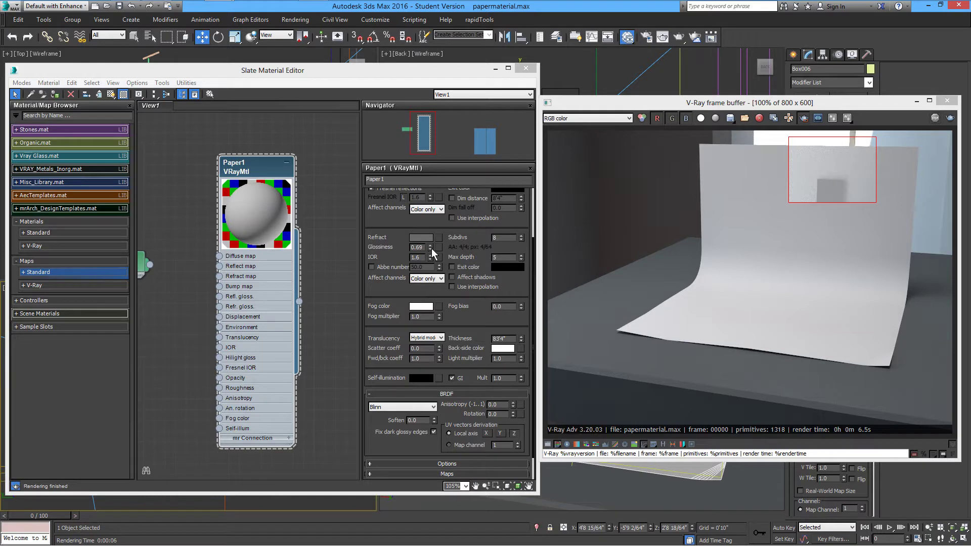
{"action": "left_click_drag", "start_coordinate": [431, 248], "coordinate": [437, 266]}
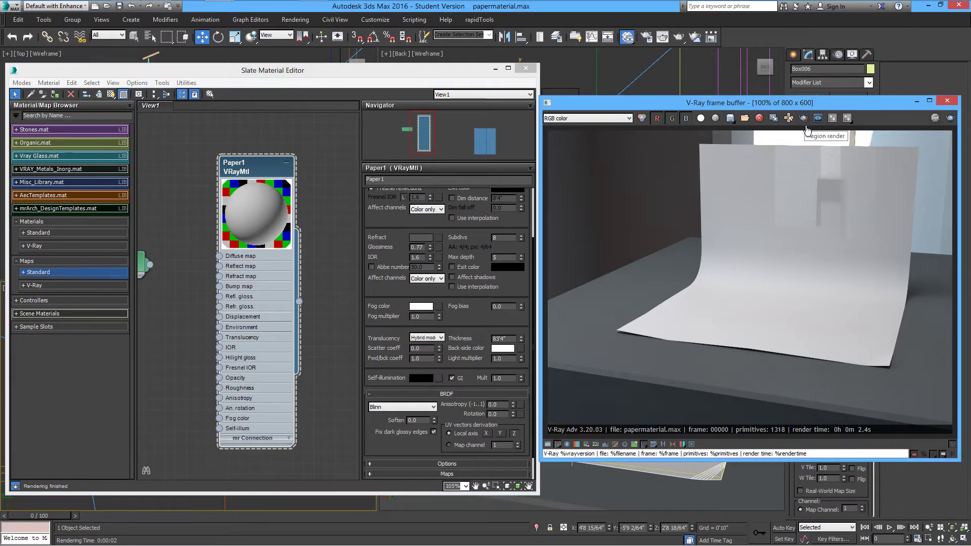
- Redraw the render region around the whole sheet of paper, render it and turn region rendering off
{"action": "left_click", "coordinate": [806, 128]}
{"action": "left_click_drag", "start_coordinate": [615, 139], "coordinate": [953, 395]}
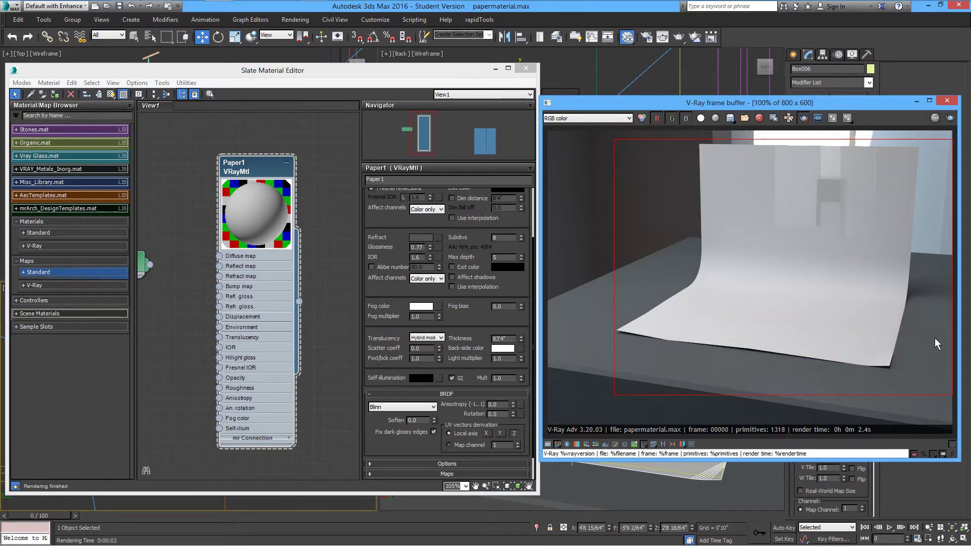
{"action": "left_click", "coordinate": [679, 37]}
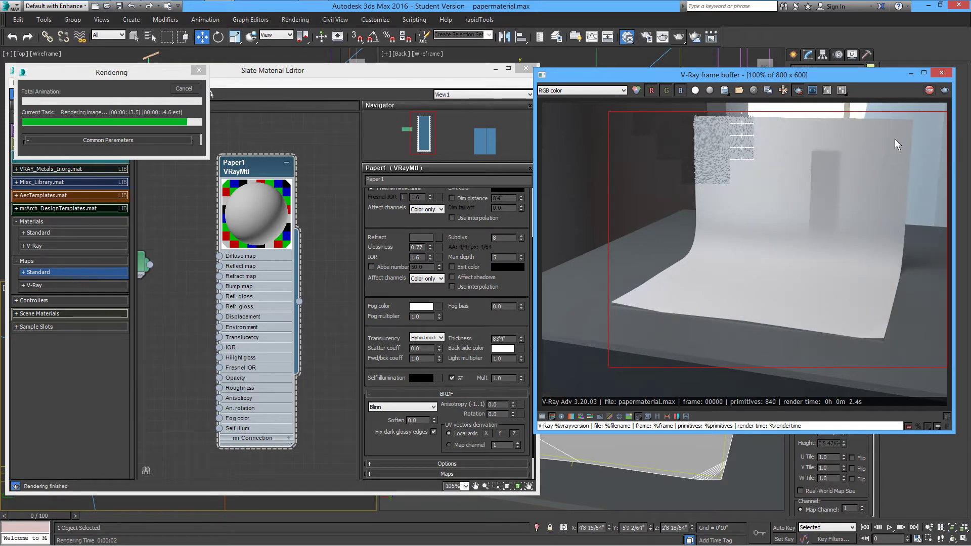
{"action": "left_click", "coordinate": [790, 109]}
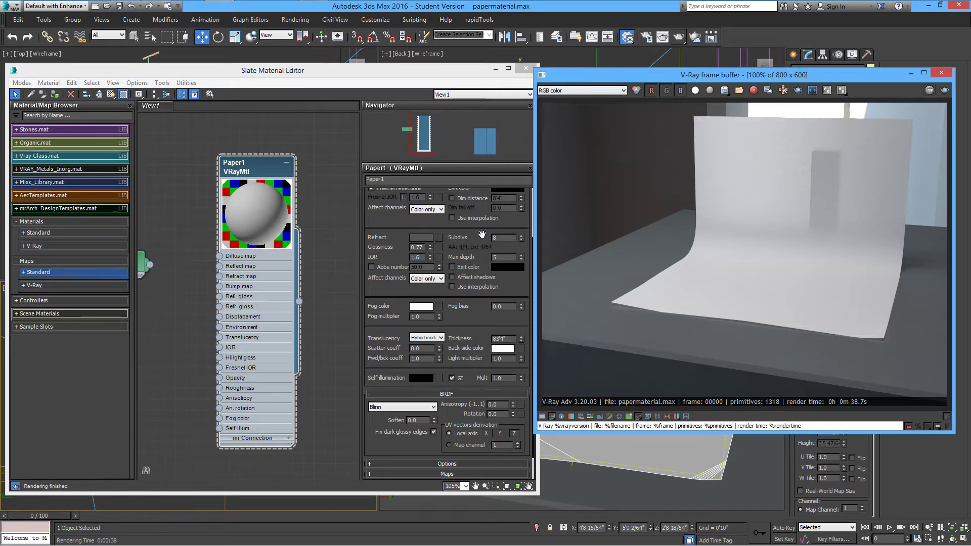
- Connect the bitmap node to Paper1's Diffuse map slot and move the frame buffer window clear of the material parameters
{"action": "left_click_drag", "start_coordinate": [150, 264], "coordinate": [220, 257]}
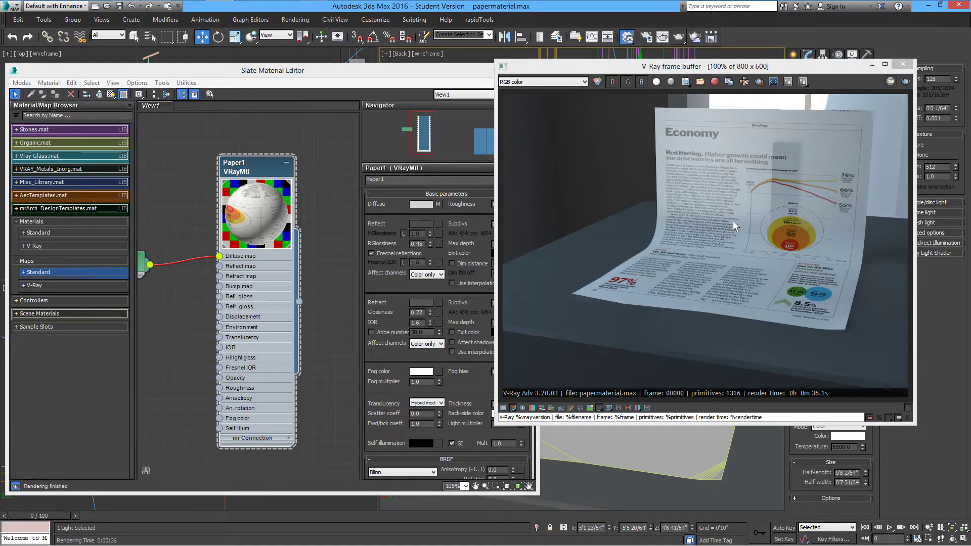
{"action": "left_click", "coordinate": [703, 74]}
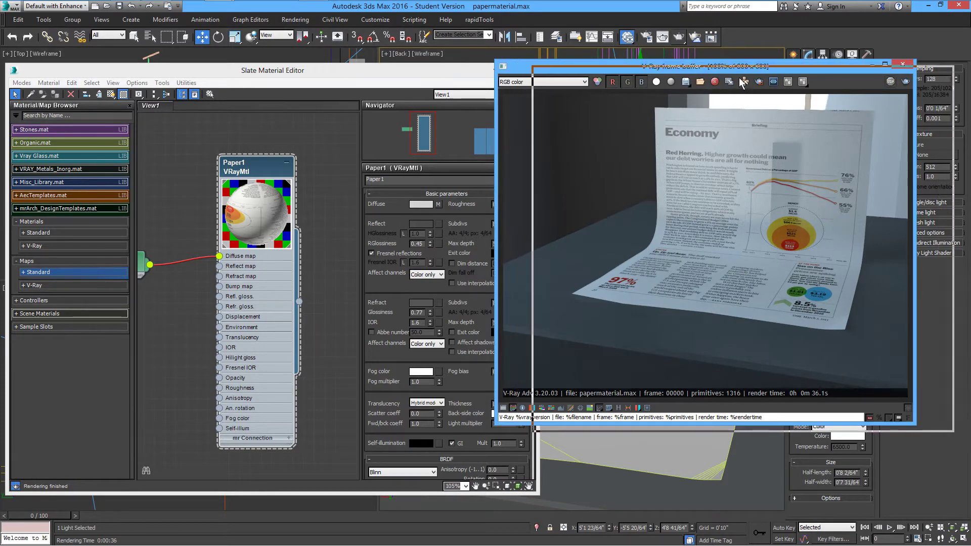
{"action": "left_click_drag", "start_coordinate": [704, 75], "coordinate": [742, 76]}
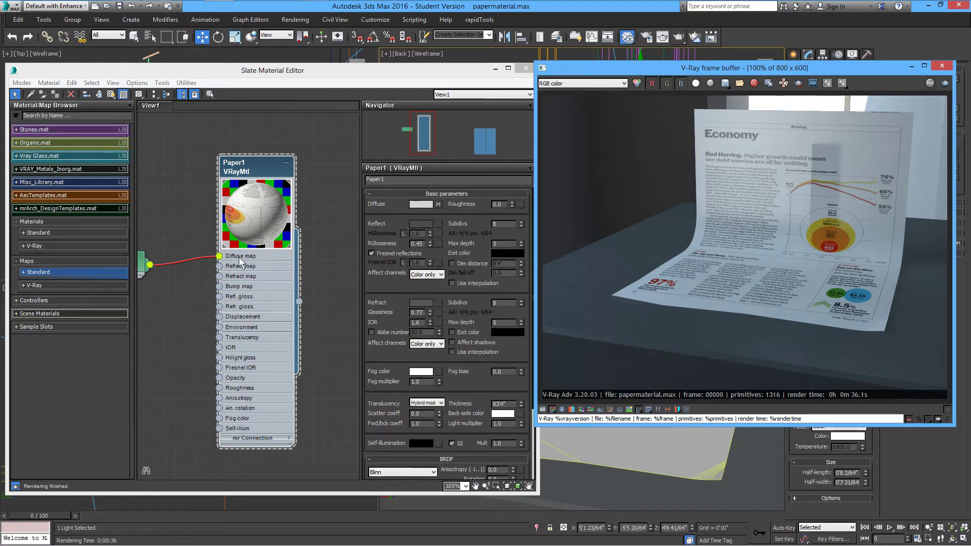
- Disconnect the bitmap from Paper1's Diffuse map slot and shift the Paper1 node slightly in the view
{"action": "middle_click_drag", "start_coordinate": [177, 283], "coordinate": [206, 278]}
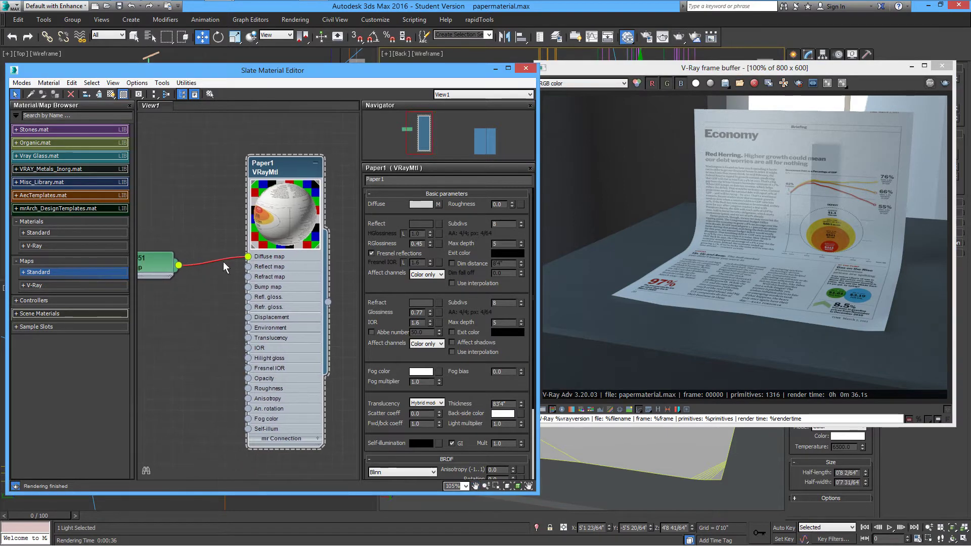
{"action": "left_click_drag", "start_coordinate": [248, 257], "coordinate": [219, 266]}
{"action": "left_click_drag", "start_coordinate": [281, 174], "coordinate": [270, 175]}
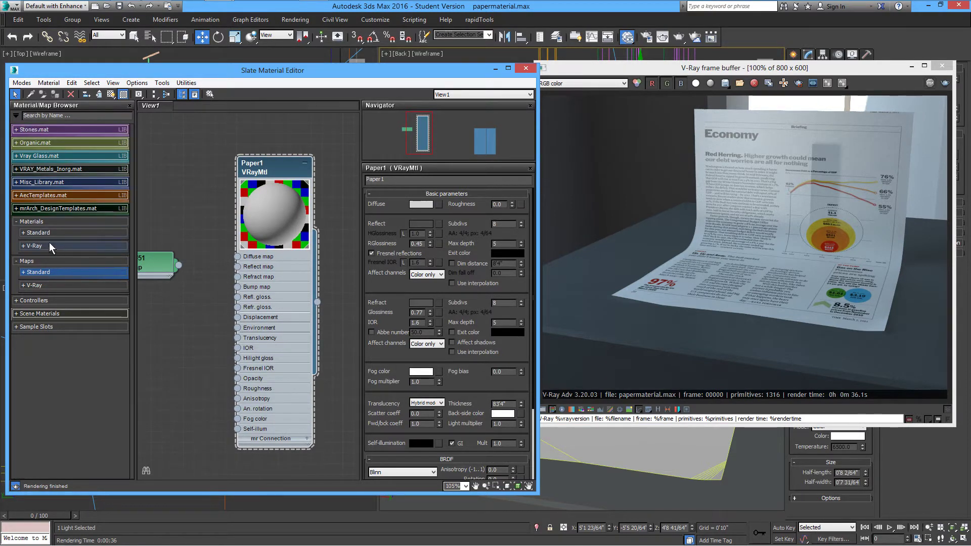
- Create a new material library named "My materials" and store the Paper1 material in it
{"action": "left_click", "coordinate": [17, 116]}
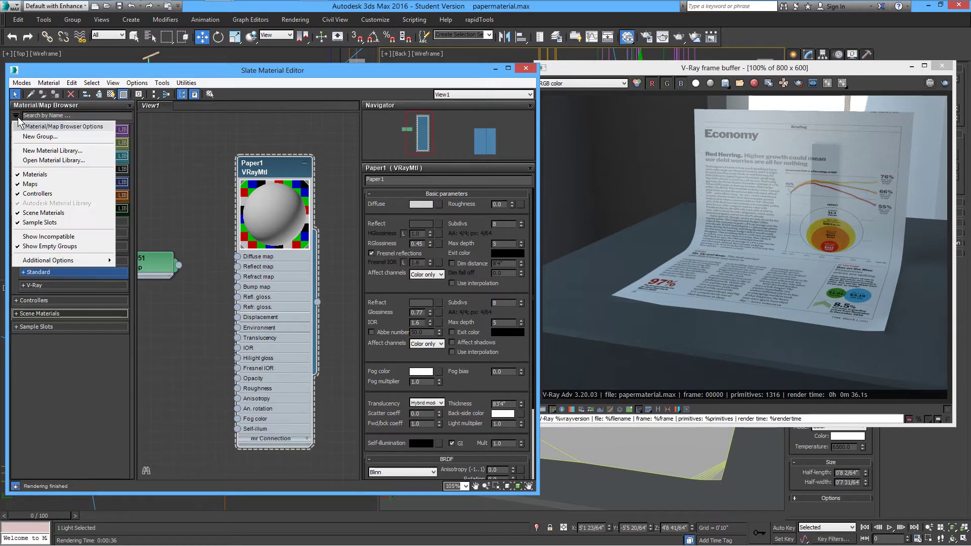
{"action": "left_click", "coordinate": [47, 151]}
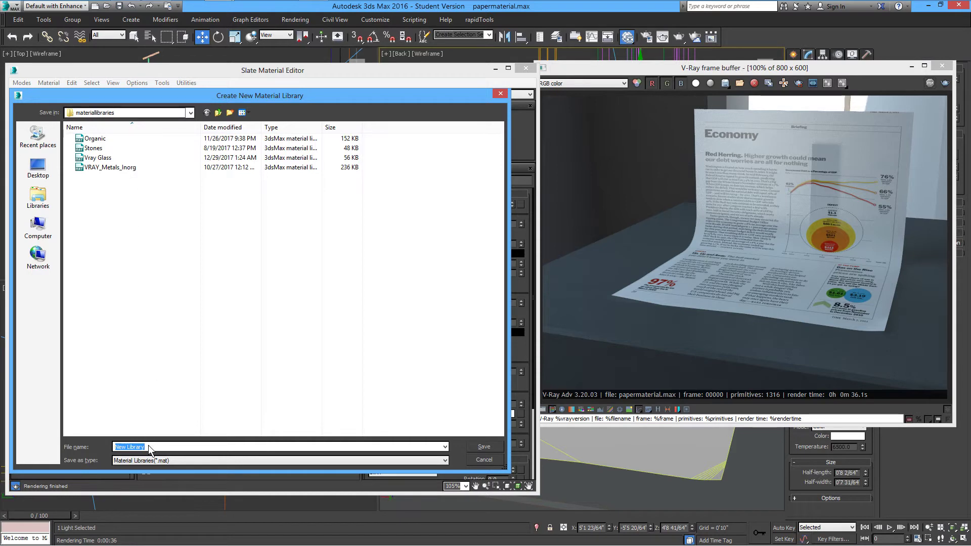
{"action": "type", "text": "My materials"}
{"action": "key", "text": "Return"}
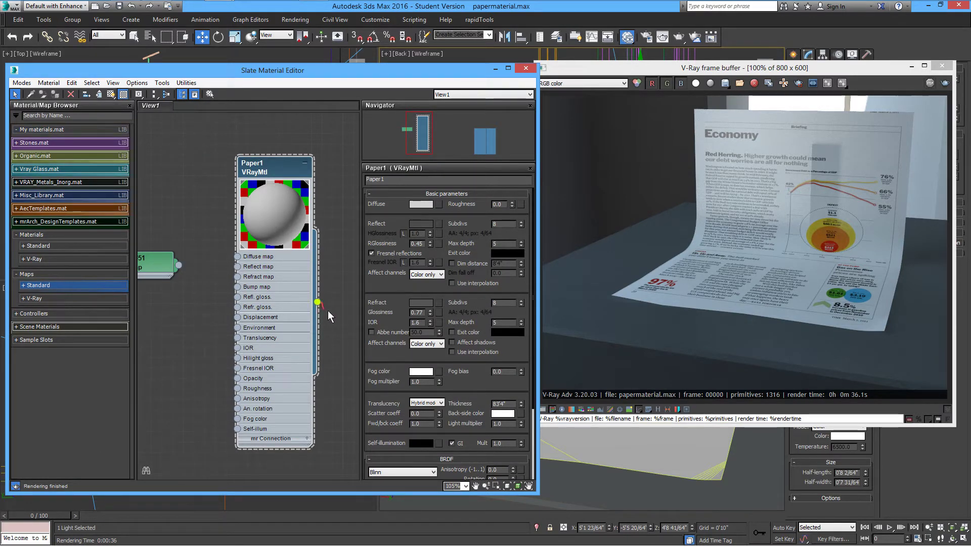
{"action": "left_click_drag", "start_coordinate": [338, 292], "coordinate": [53, 134]}
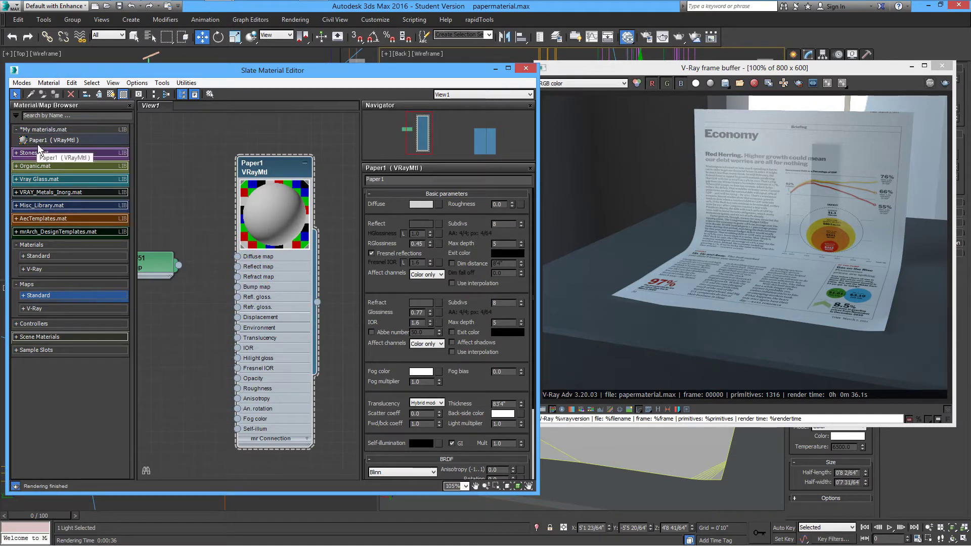
{"action": "left_click", "coordinate": [182, 316]}
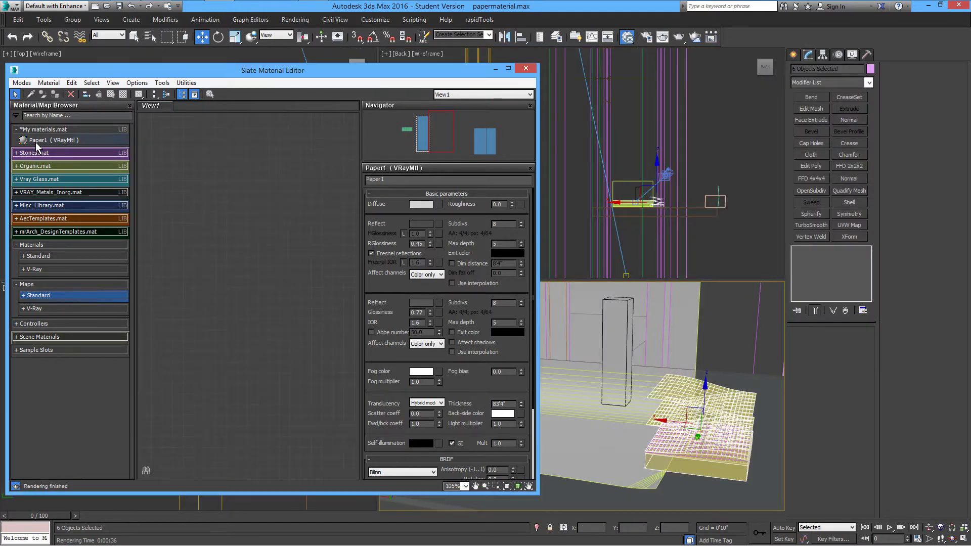
- Place a copy of Paper1 from the My materials library in the view and set its diffuse colour to yellow with hue 31, saturation 206, value 217
{"action": "left_click_drag", "start_coordinate": [35, 141], "coordinate": [227, 215]}
{"action": "double_click", "coordinate": [266, 226]}
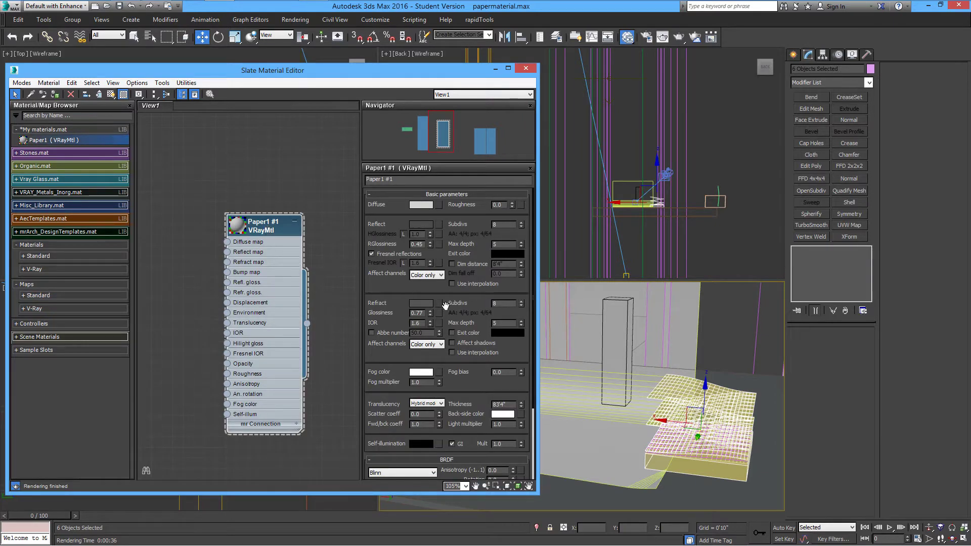
{"action": "left_click", "coordinate": [420, 205]}
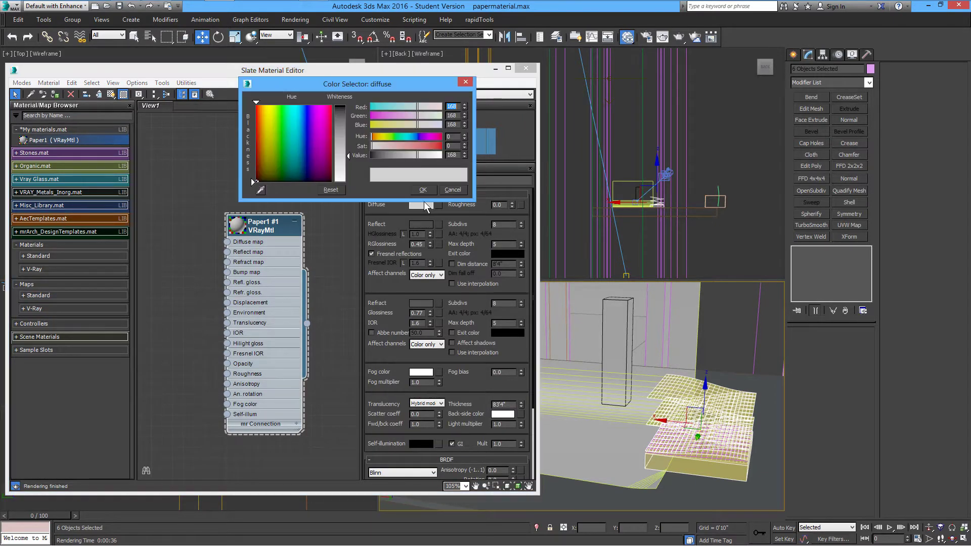
{"action": "left_click", "coordinate": [266, 121]}
{"action": "left_click_drag", "start_coordinate": [345, 114], "coordinate": [343, 120]}
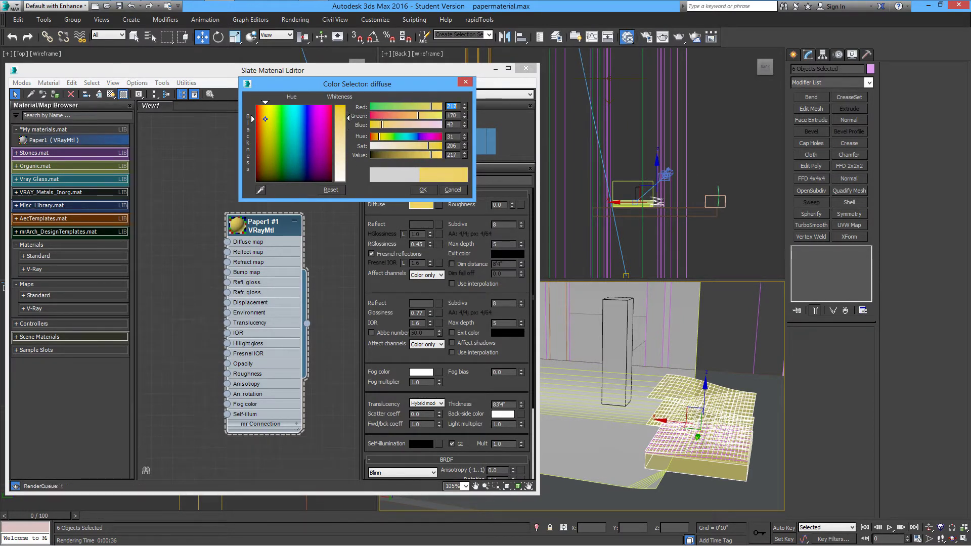
{"action": "left_click", "coordinate": [425, 191]}
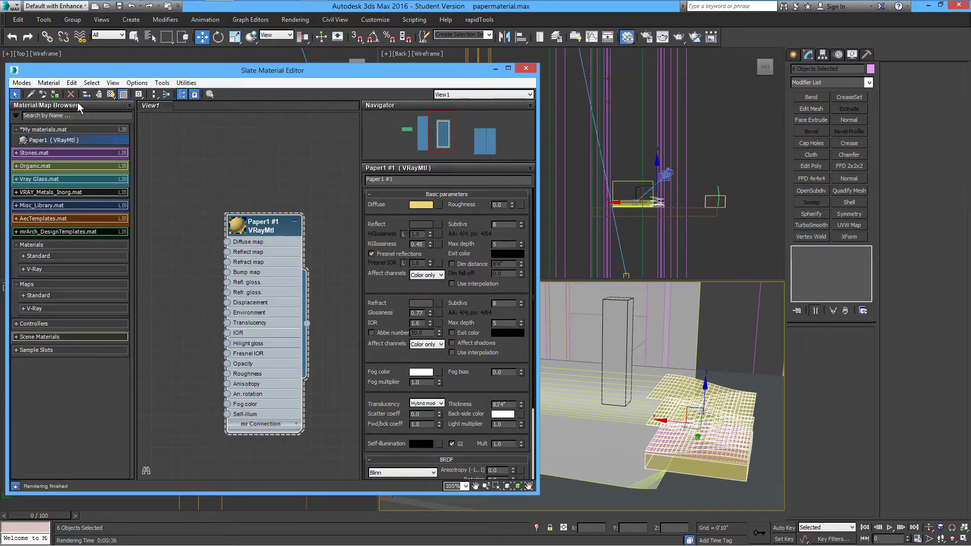
- Assign the yellow paper material to the selected stack of sheets and render the scene
{"action": "left_click", "coordinate": [55, 95]}
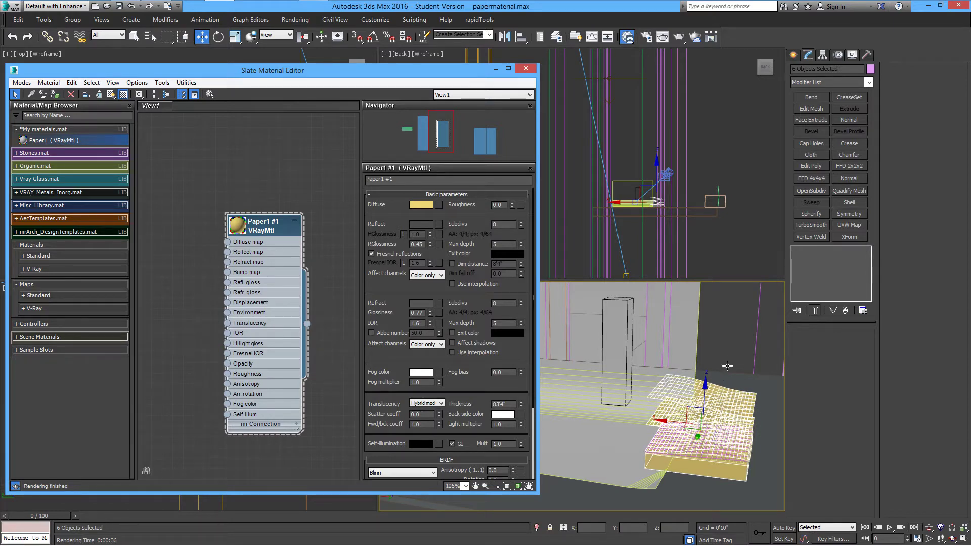
{"action": "left_click", "coordinate": [681, 38]}
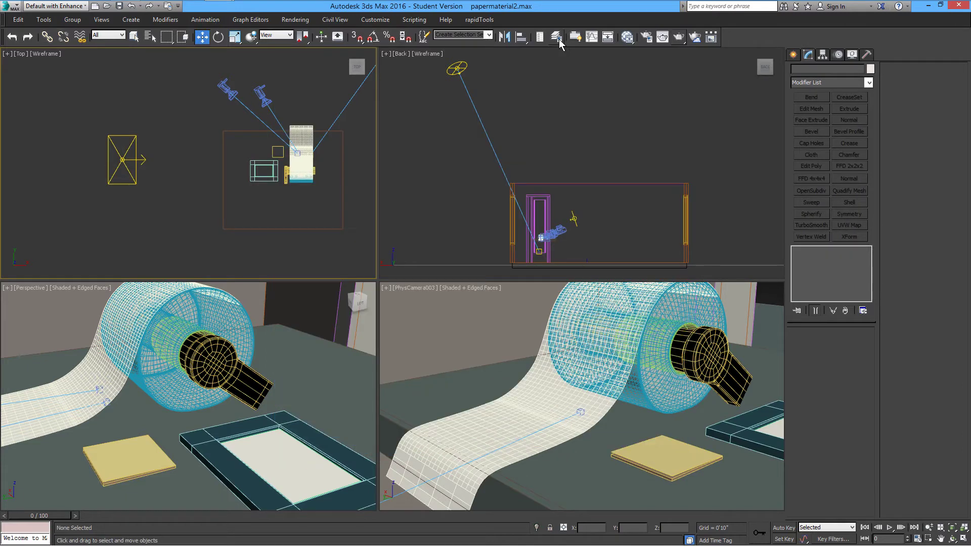
- Hide the ToiletPapaer layer in the Layer Explorer and close the explorer
{"action": "left_click", "coordinate": [557, 37]}
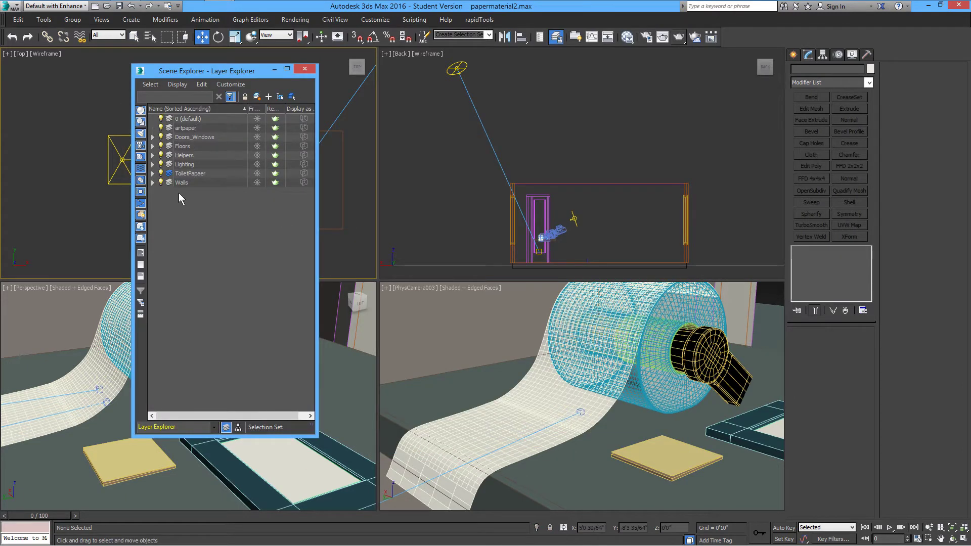
{"action": "left_click", "coordinate": [162, 174]}
{"action": "left_click", "coordinate": [305, 68]}
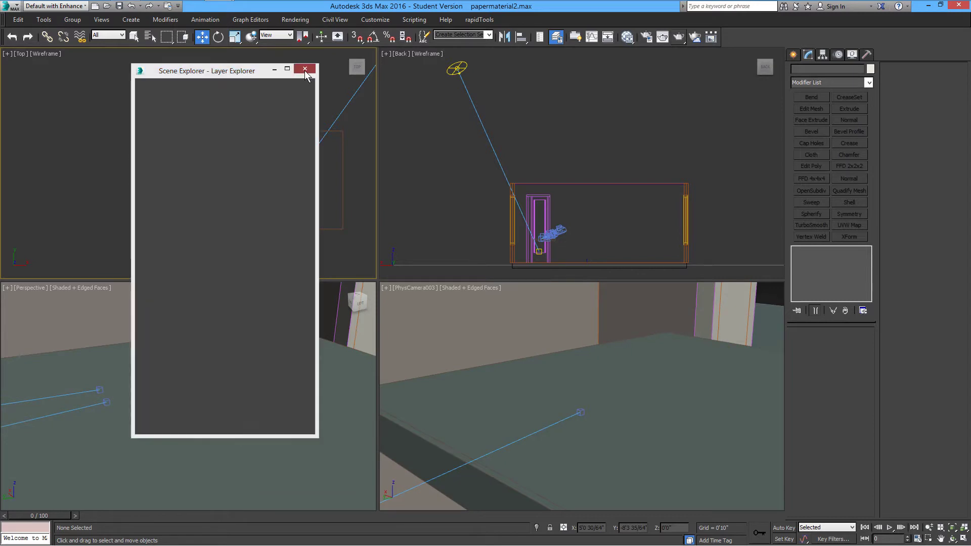
- Switch to Chrome, open the full-size picture of the toilet paper roll on its wall holder and save the image
{"action": "key", "text": "alt+Tab"}
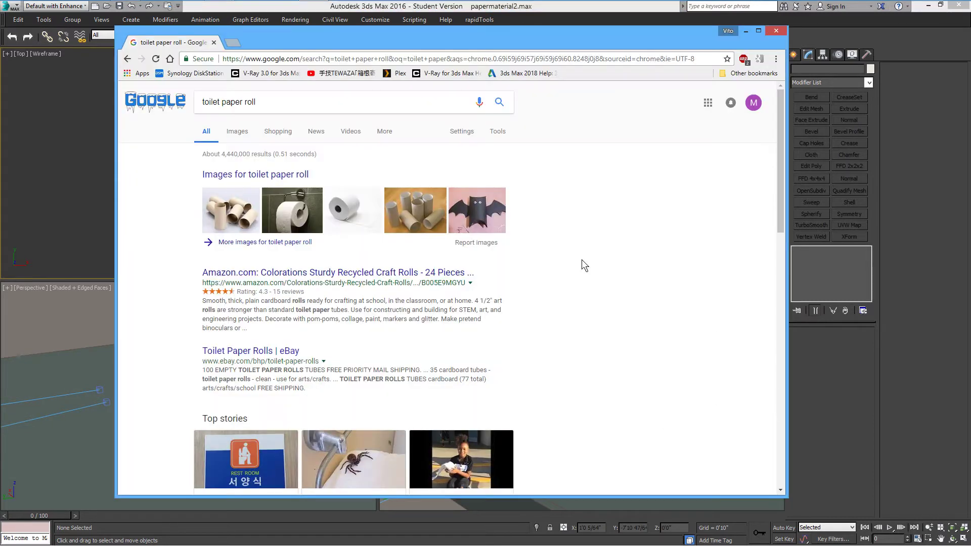
{"action": "left_click_drag", "start_coordinate": [281, 114], "coordinate": [205, 116]}
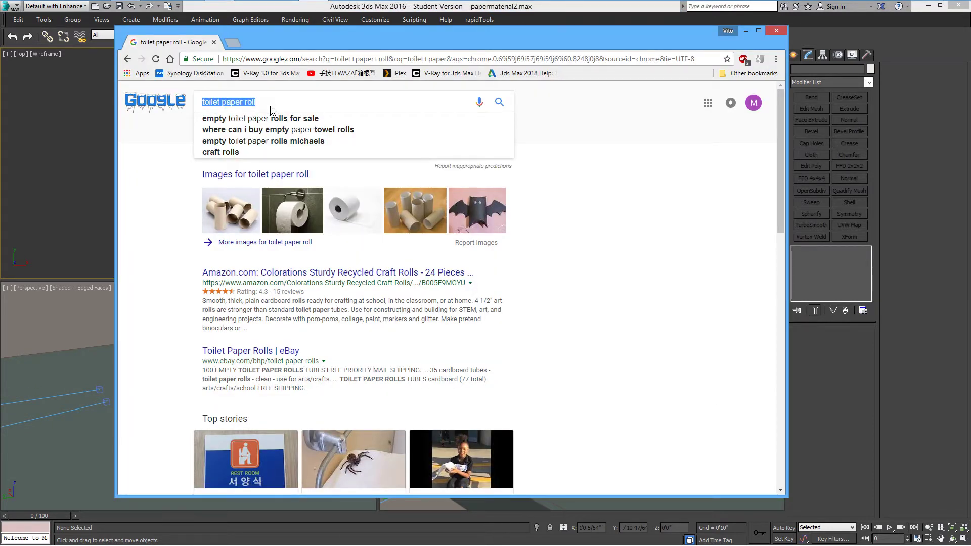
{"action": "left_click", "coordinate": [292, 210]}
{"action": "left_click", "coordinate": [600, 271]}
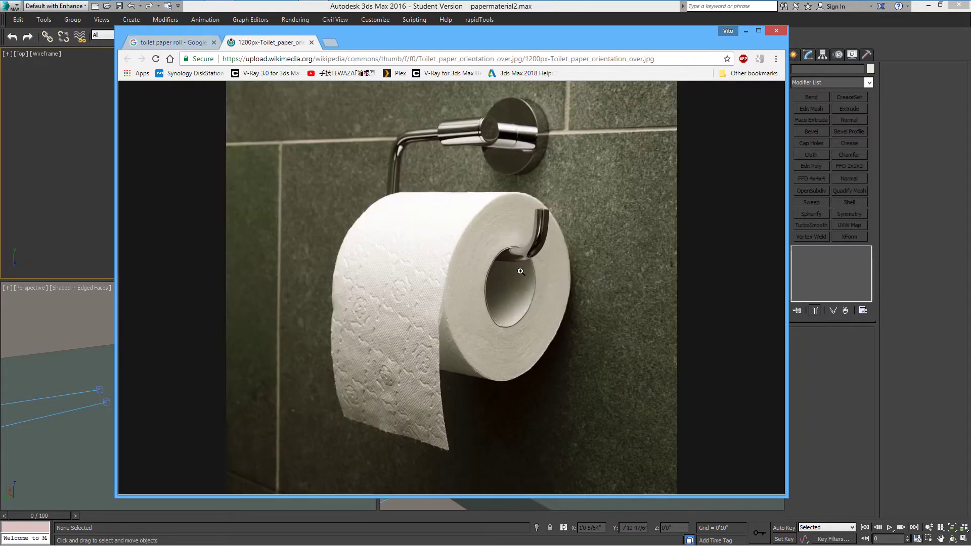
{"action": "left_click", "coordinate": [445, 295]}
{"action": "right_click", "coordinate": [444, 218]}
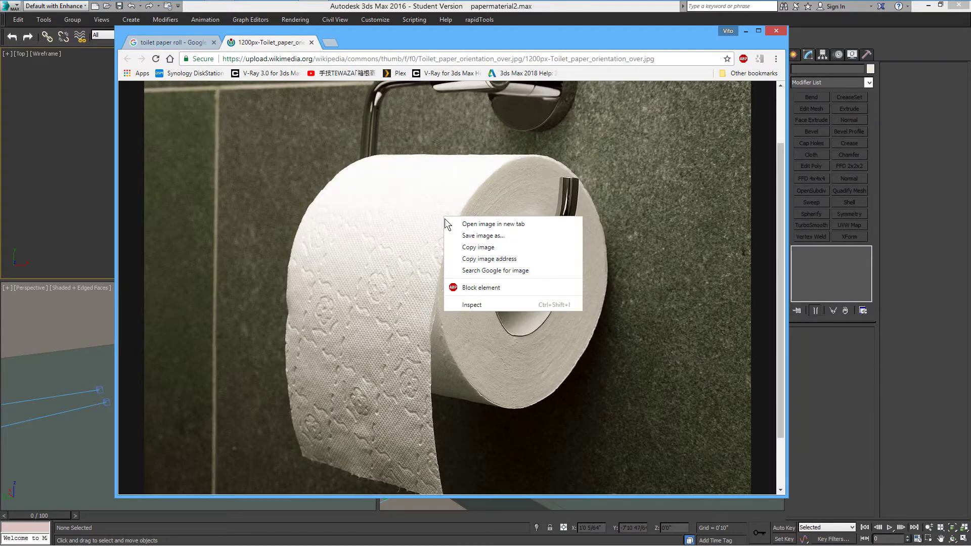
{"action": "left_click", "coordinate": [470, 235]}
{"action": "left_click", "coordinate": [472, 341]}
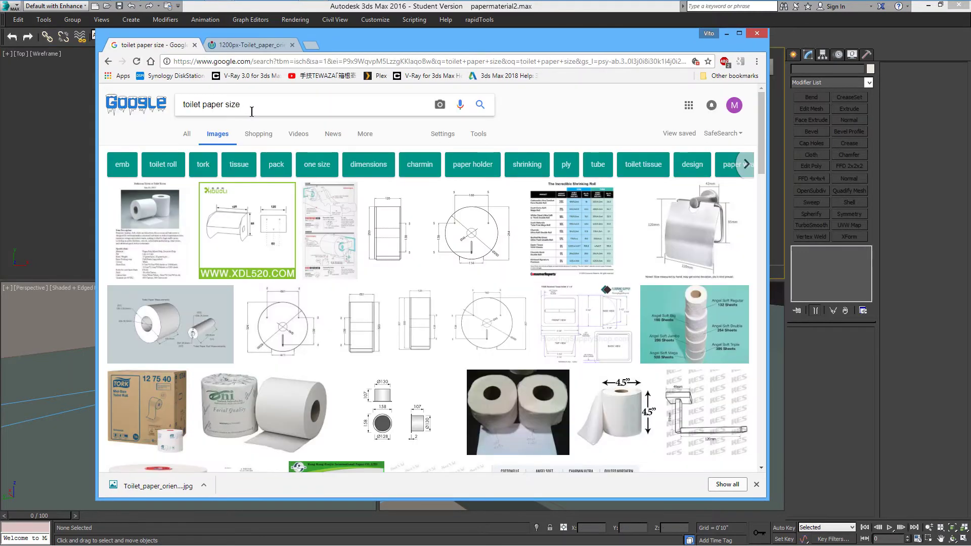
- Open the Toilet Paper Measurements diagram from the "toilet paper size" image results and examine the roll's dimensions
{"action": "left_click_drag", "start_coordinate": [251, 111], "coordinate": [202, 111]}
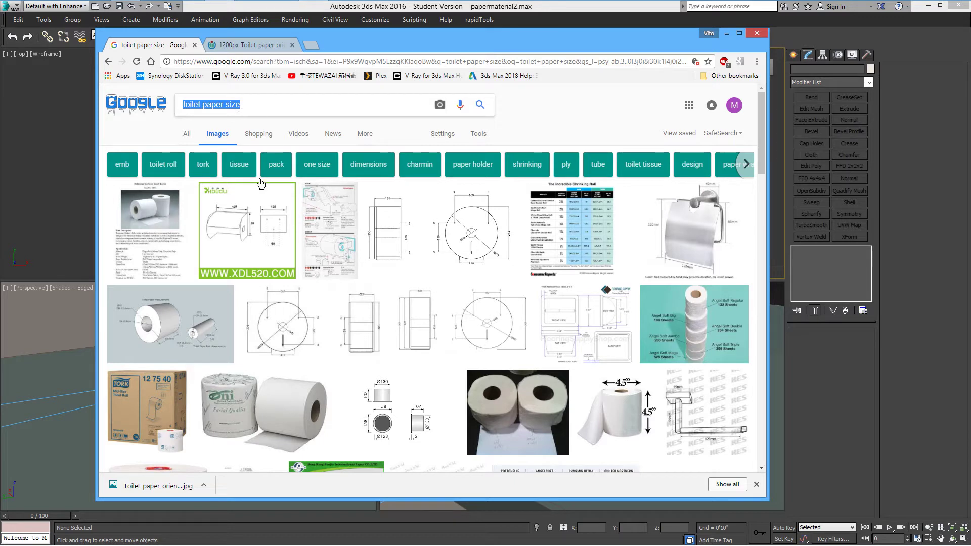
{"action": "left_click", "coordinate": [183, 347]}
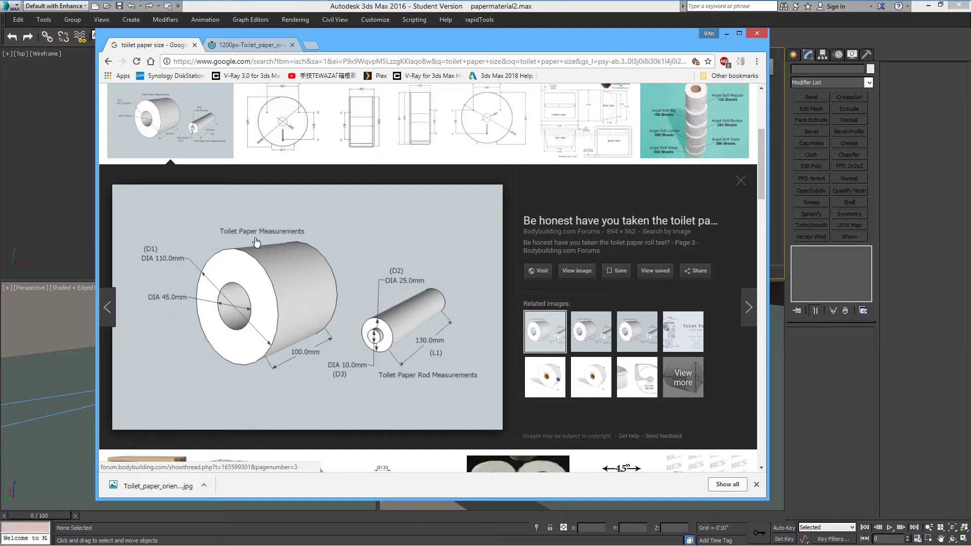
{"action": "scroll", "coordinate": [272, 245], "scroll_direction": "up", "scroll_amount": 3}
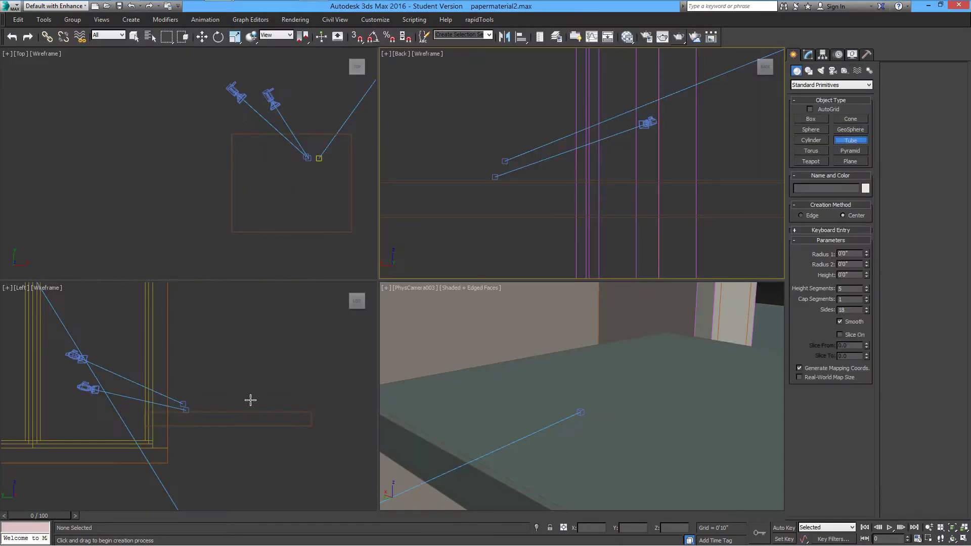
- Create a tube with an outer radius of about 2 44/64" in the Left view and adjust its inner radius and height
{"action": "left_click_drag", "start_coordinate": [243, 393], "coordinate": [256, 394]}
{"action": "left_click", "coordinate": [266, 387]}
{"action": "mouse_move", "coordinate": [867, 265]}
{"action": "left_mouse_down"}
{"action": "mouse_move", "coordinate": [874, 301]}
{"action": "mouse_move", "coordinate": [862, 281]}
{"action": "left_mouse_up"}
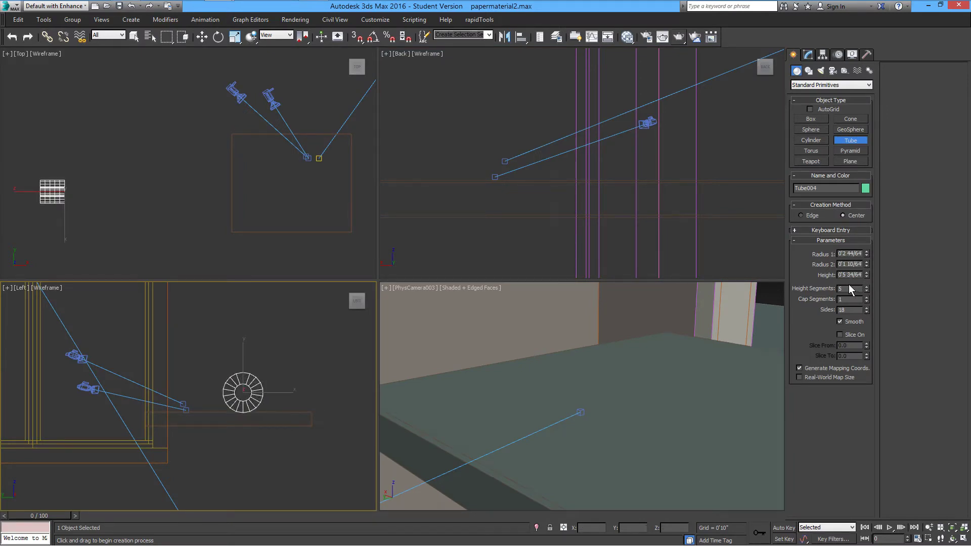
{"action": "left_click_drag", "start_coordinate": [867, 267], "coordinate": [875, 279]}
{"action": "left_click_drag", "start_coordinate": [851, 276], "coordinate": [871, 277]}
{"action": "key", "text": "BackSpace"}
{"action": "key", "text": "Return"}
- Move the tube onto the tabletop near the camera targets and isolate it
{"action": "key", "text": "w"}
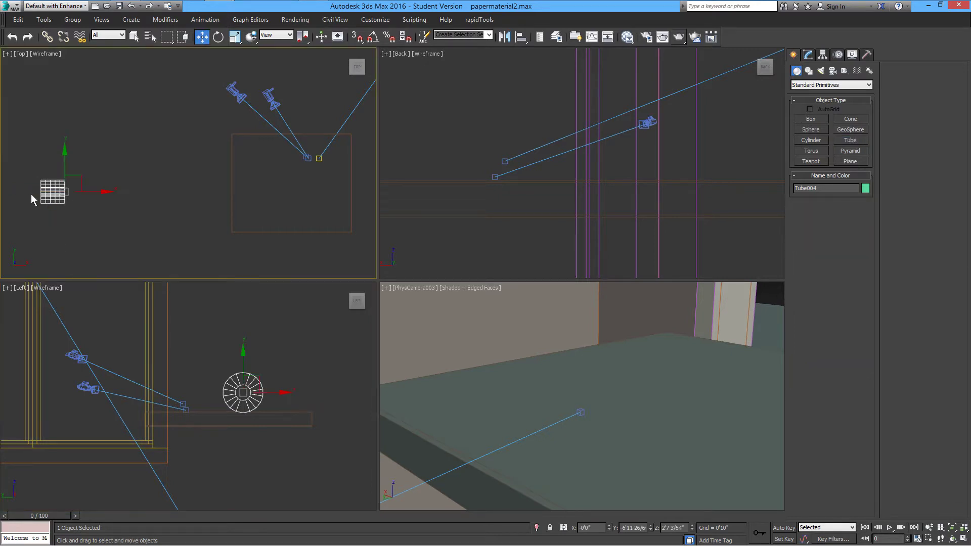
{"action": "left_click_drag", "start_coordinate": [72, 182], "coordinate": [329, 183]}
{"action": "left_click_drag", "start_coordinate": [329, 183], "coordinate": [329, 161]}
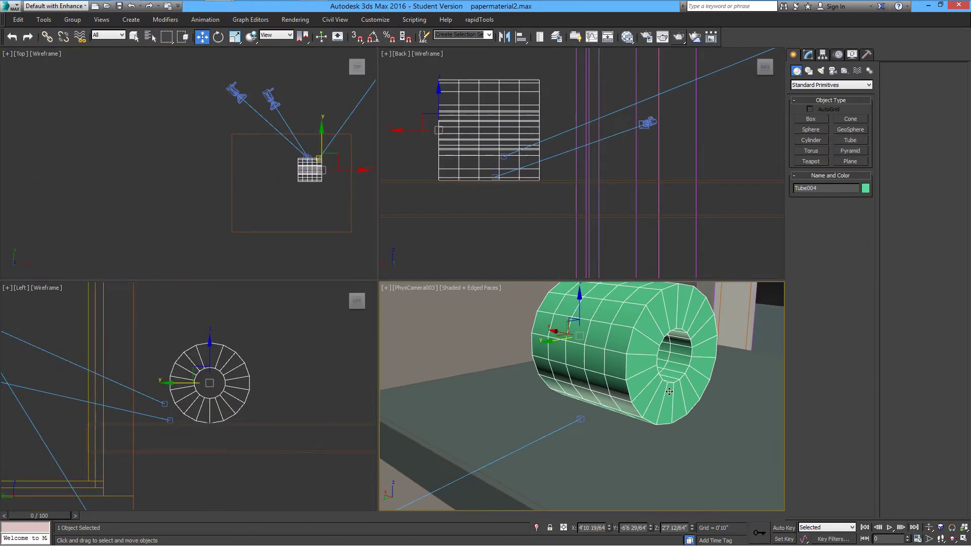
{"action": "left_click", "coordinate": [537, 529]}
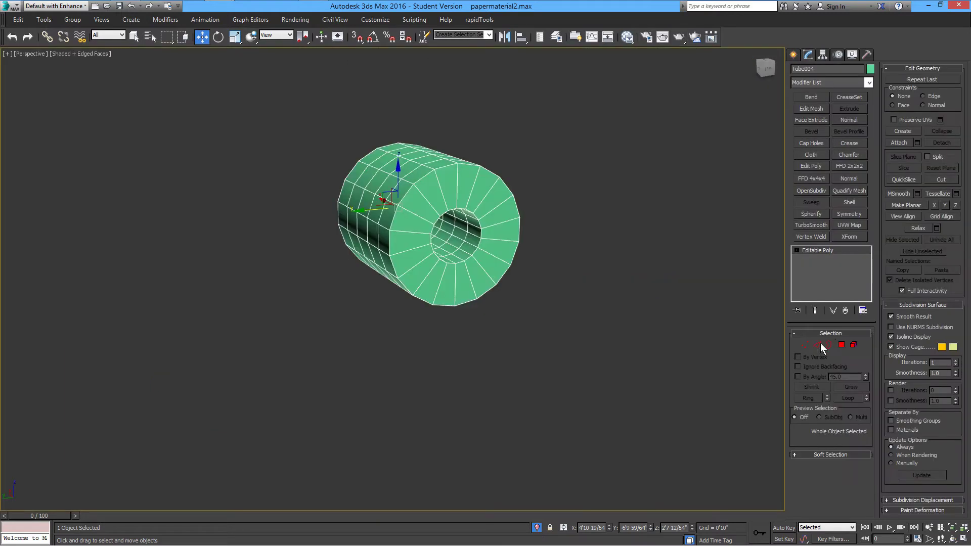
- Chamfer the outer rim edge loops at both ends of the tube by 0'0 4/64" with 1 segment
{"action": "left_click", "coordinate": [818, 347]}
{"action": "left_click", "coordinate": [501, 204]}
{"action": "left_click", "coordinate": [510, 192]}
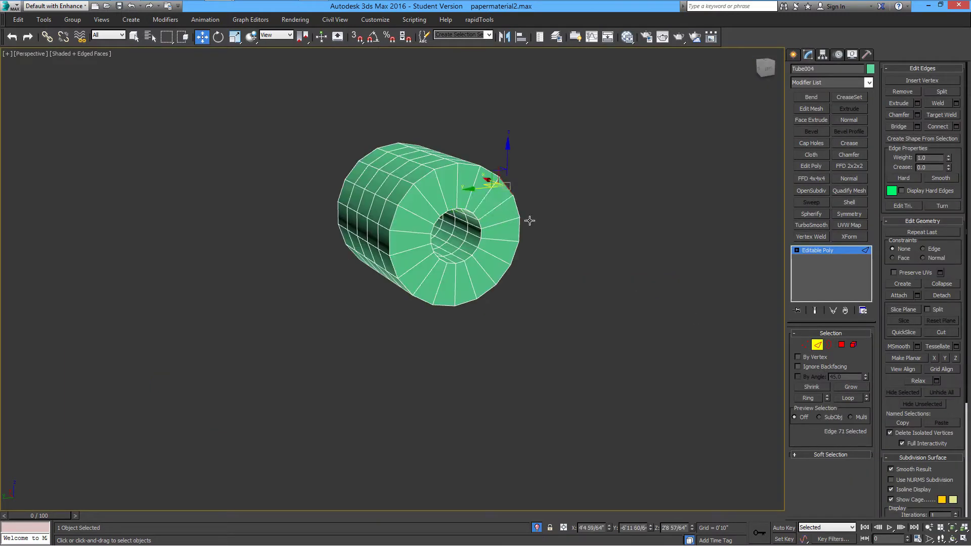
{"action": "left_click", "coordinate": [848, 398]}
{"action": "left_click", "coordinate": [353, 171], "text": "ctrl"}
{"action": "left_click", "coordinate": [847, 399]}
{"action": "middle_click_drag", "start_coordinate": [574, 190], "coordinate": [597, 195], "text": "alt"}
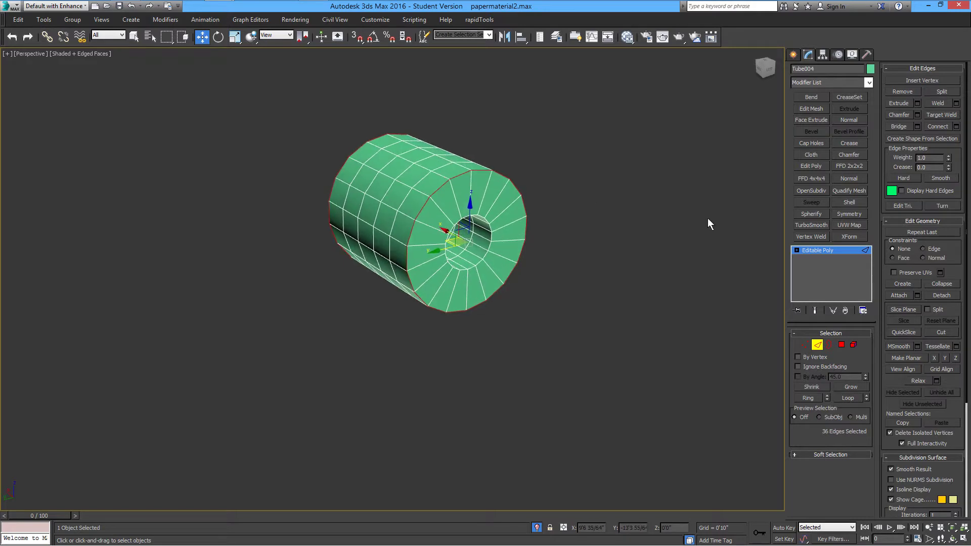
{"action": "left_click", "coordinate": [918, 115]}
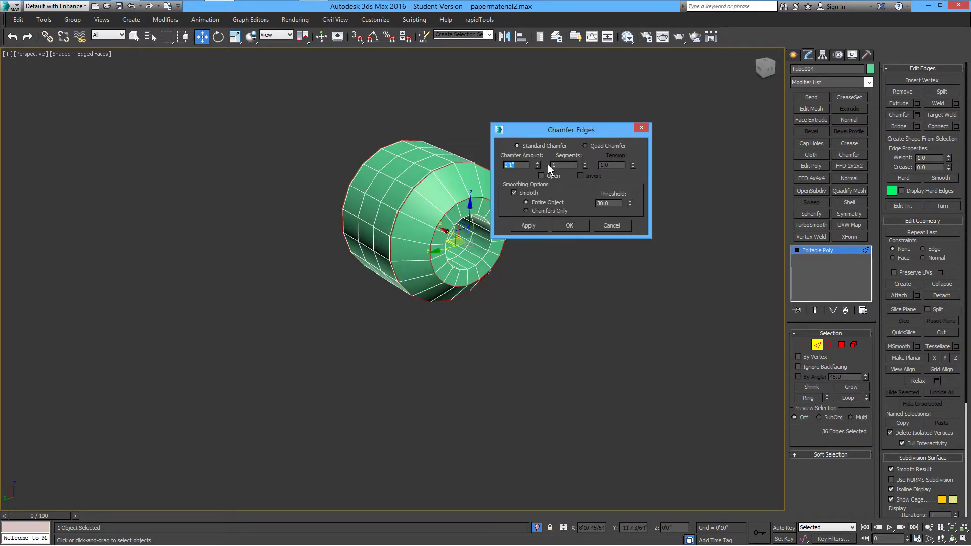
{"action": "left_click_drag", "start_coordinate": [537, 167], "coordinate": [557, 222]}
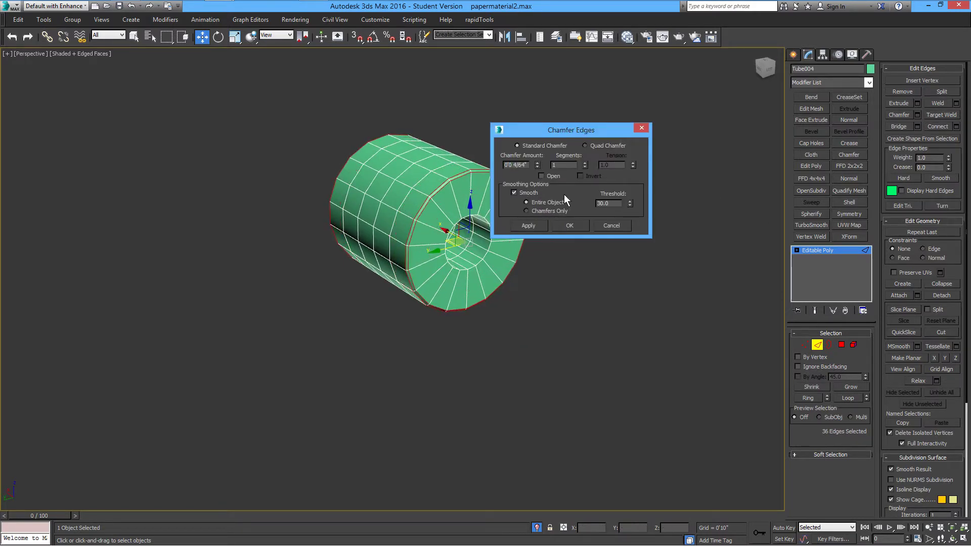
{"action": "left_click", "coordinate": [568, 226]}
- Add TurboSmooth to the tube and connect its near end face's radial edges with one loop at slide 92
{"action": "left_click", "coordinate": [811, 225]}
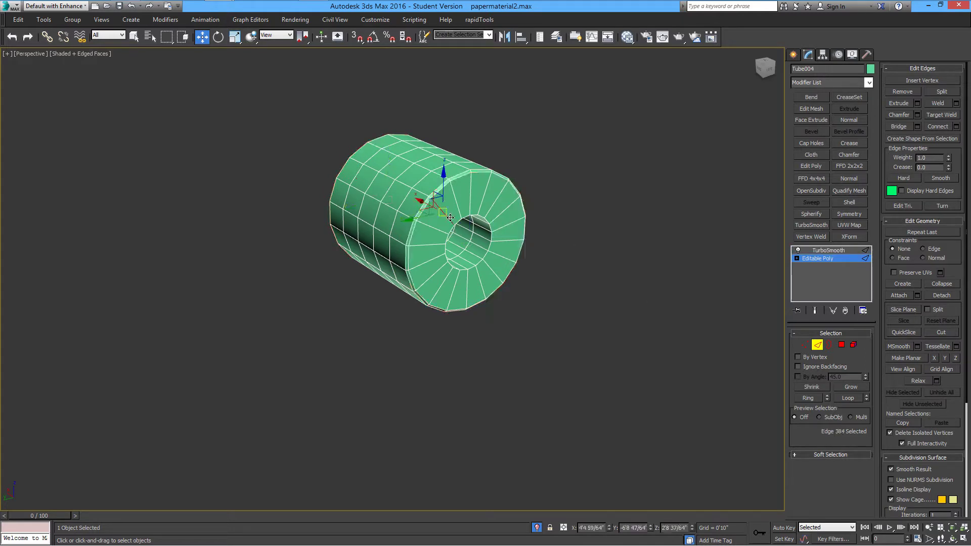
{"action": "left_click", "coordinate": [809, 398]}
{"action": "left_click", "coordinate": [956, 127]}
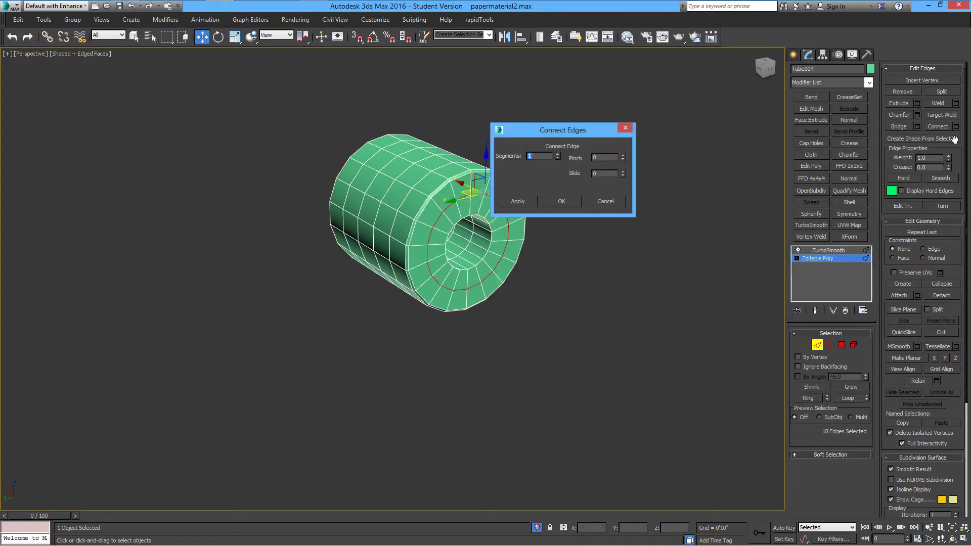
{"action": "left_click_drag", "start_coordinate": [623, 174], "coordinate": [650, 132]}
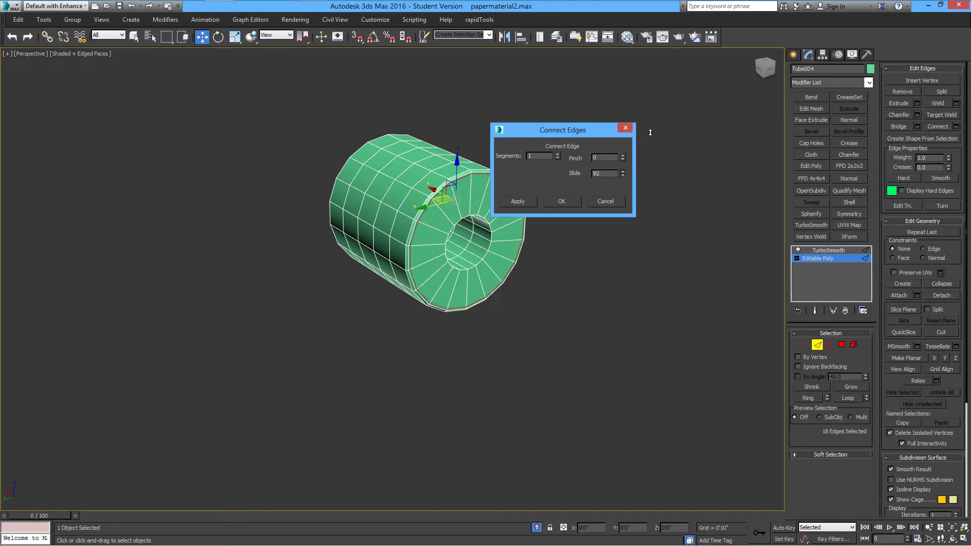
{"action": "left_click", "coordinate": [563, 201]}
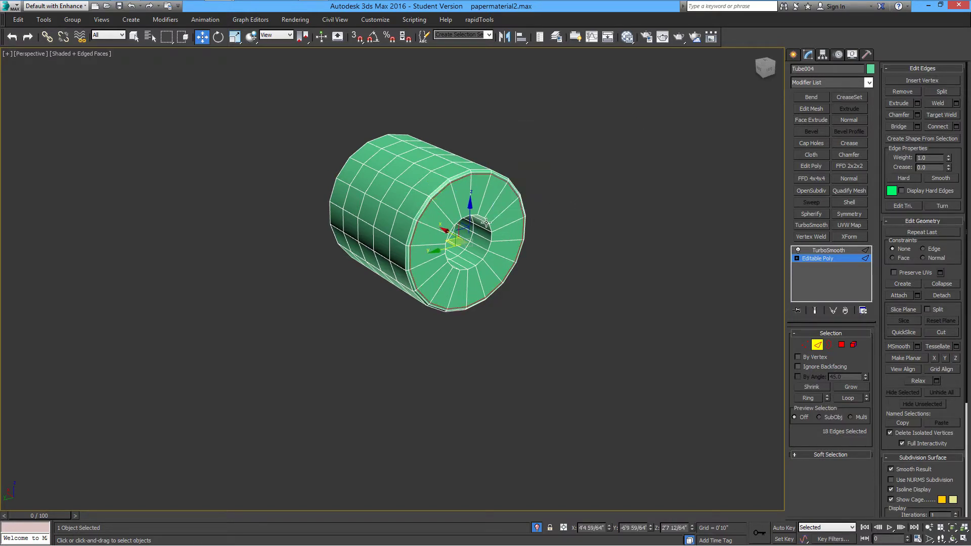
- Connect the lengthwise edges beside the near rim with one supporting edge loop slid close to the chamfer
{"action": "left_click", "coordinate": [406, 217]}
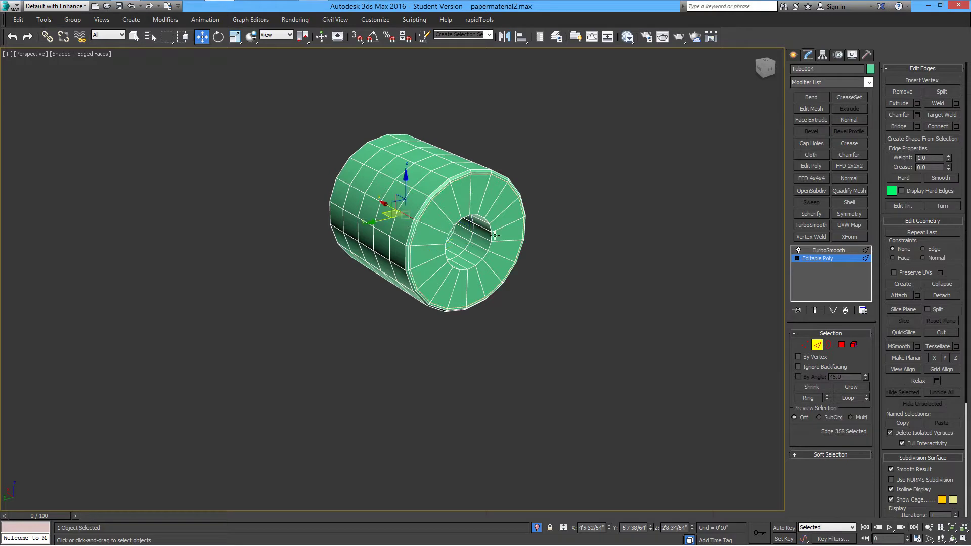
{"action": "left_click", "coordinate": [811, 397]}
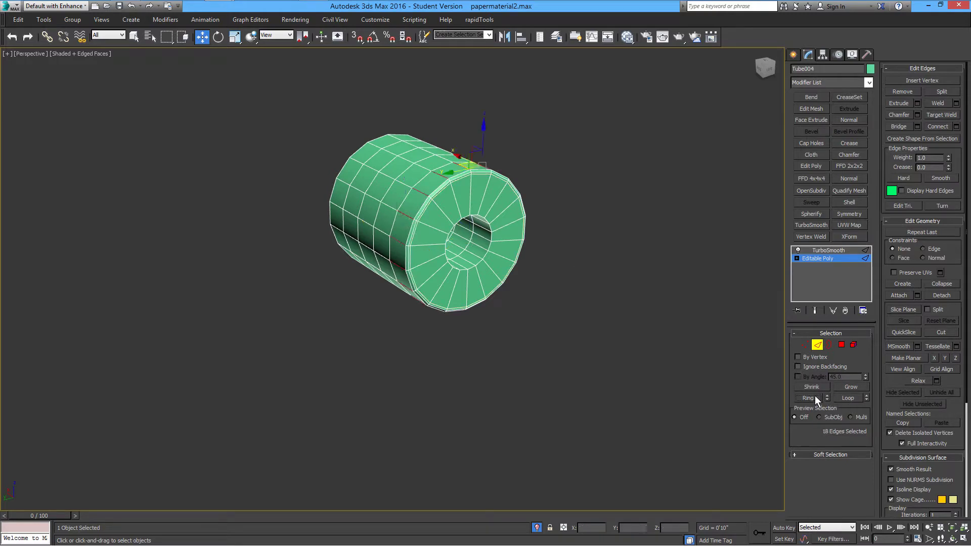
{"action": "left_click", "coordinate": [957, 127]}
{"action": "left_click_drag", "start_coordinate": [626, 184], "coordinate": [629, 267]}
{"action": "left_click", "coordinate": [567, 203]}
{"action": "left_click", "coordinate": [842, 345]}
{"action": "middle_click_drag", "start_coordinate": [562, 271], "coordinate": [645, 249], "text": "alt"}
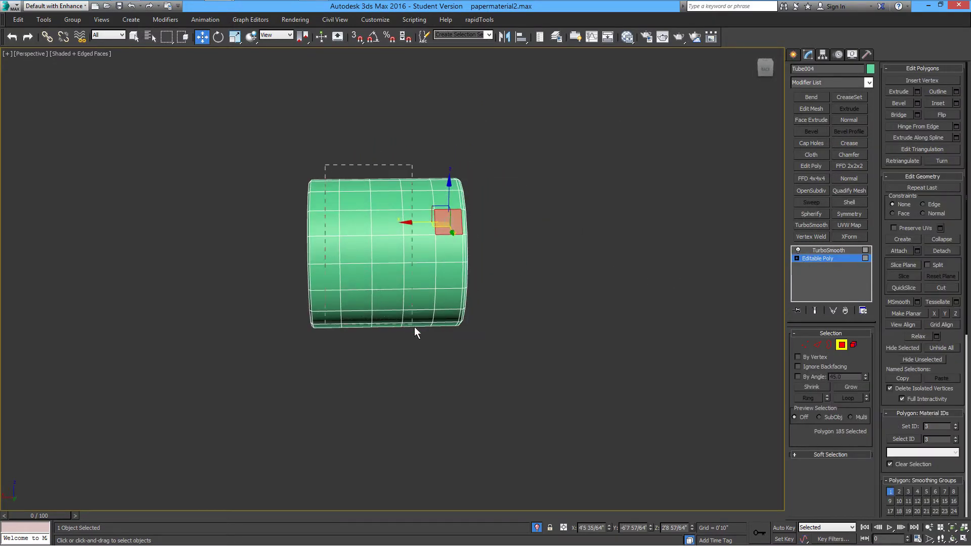
{"action": "left_click_drag", "start_coordinate": [453, 338], "coordinate": [453, 341]}
{"action": "middle_click_drag", "start_coordinate": [544, 323], "coordinate": [291, 146], "text": "alt"}
{"action": "left_click_drag", "start_coordinate": [291, 147], "coordinate": [447, 300]}
{"action": "left_click_drag", "start_coordinate": [295, 289], "coordinate": [499, 364], "text": "alt"}
{"action": "left_click_drag", "start_coordinate": [302, 192], "coordinate": [350, 335], "text": "alt"}
{"action": "middle_click_drag", "start_coordinate": [385, 281], "coordinate": [452, 303], "text": "alt"}
{"action": "key", "text": "3"}
- Return to the smoothed tube, turn off isolation and switch one perspective viewport to a maximized wireframe Left view
{"action": "left_click", "coordinate": [829, 250]}
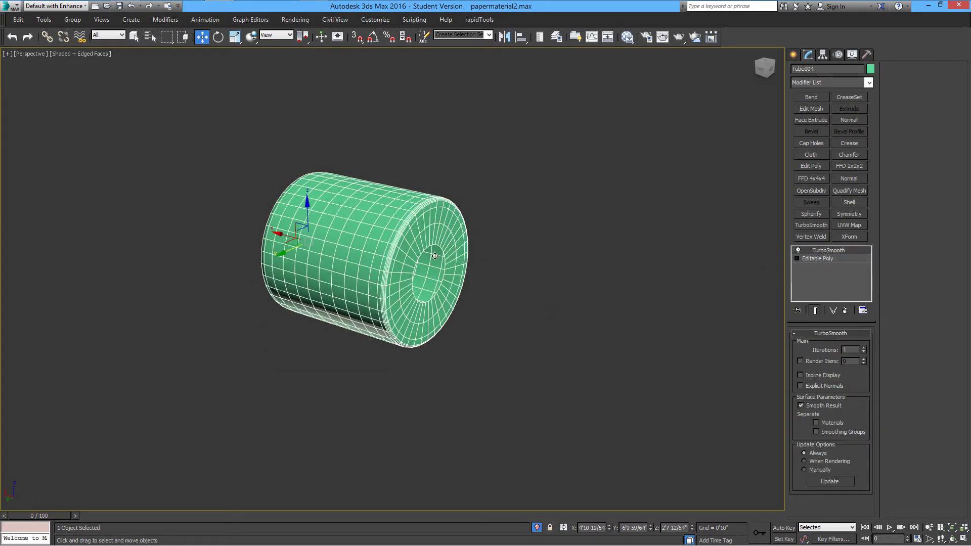
{"action": "key", "text": "F4"}
{"action": "key", "text": "F4"}
{"action": "left_click", "coordinate": [537, 528]}
{"action": "key", "text": "alt+w"}
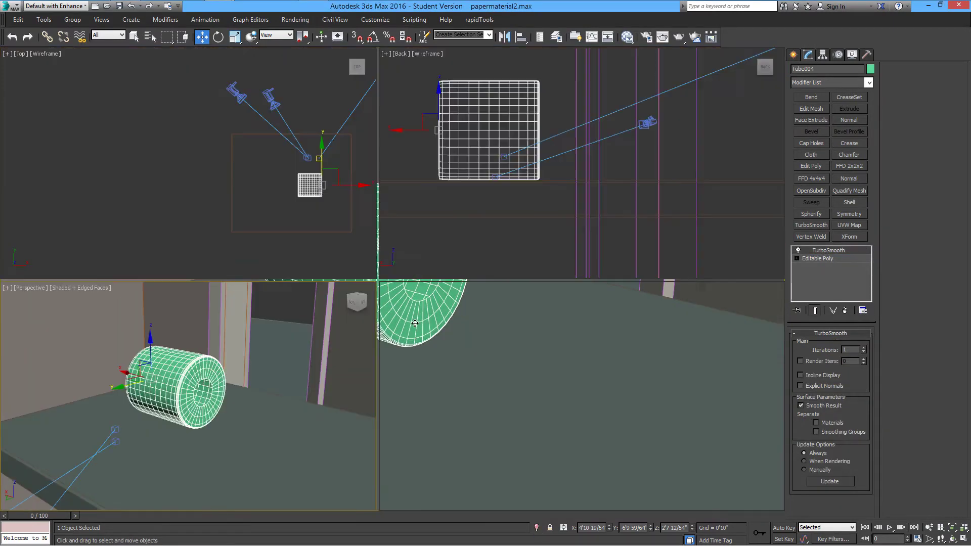
{"action": "middle_click_drag", "start_coordinate": [454, 173], "coordinate": [538, 195]}
{"action": "left_click", "coordinate": [28, 289]}
{"action": "left_click", "coordinate": [166, 394]}
{"action": "left_click", "coordinate": [77, 290]}
{"action": "left_click", "coordinate": [113, 369]}
{"action": "key", "text": "alt+w"}
- Raise the tube's bottom vertices in the Left view to flatten its underside and lower the smoothed roll onto the tabletop
{"action": "left_click", "coordinate": [817, 259]}
{"action": "key", "text": "1"}
{"action": "scroll", "coordinate": [537, 334], "scroll_direction": "up", "scroll_amount": 2}
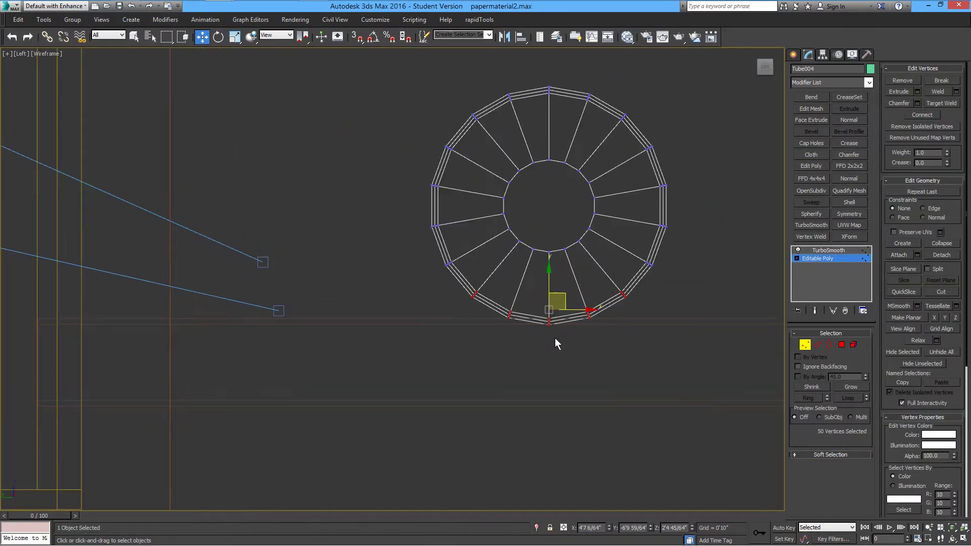
{"action": "left_click_drag", "start_coordinate": [556, 294], "coordinate": [556, 289]}
{"action": "left_click_drag", "start_coordinate": [494, 298], "coordinate": [594, 341]}
{"action": "mouse_move", "coordinate": [557, 302]}
{"action": "left_mouse_down"}
{"action": "mouse_move", "coordinate": [564, 333]}
{"action": "mouse_move", "coordinate": [557, 301]}
{"action": "left_mouse_up"}
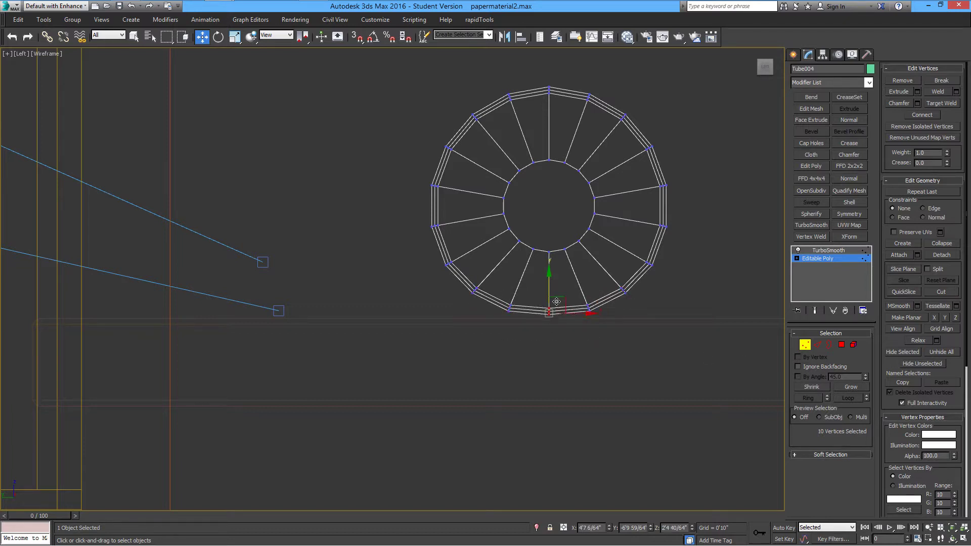
{"action": "left_click", "coordinate": [828, 250]}
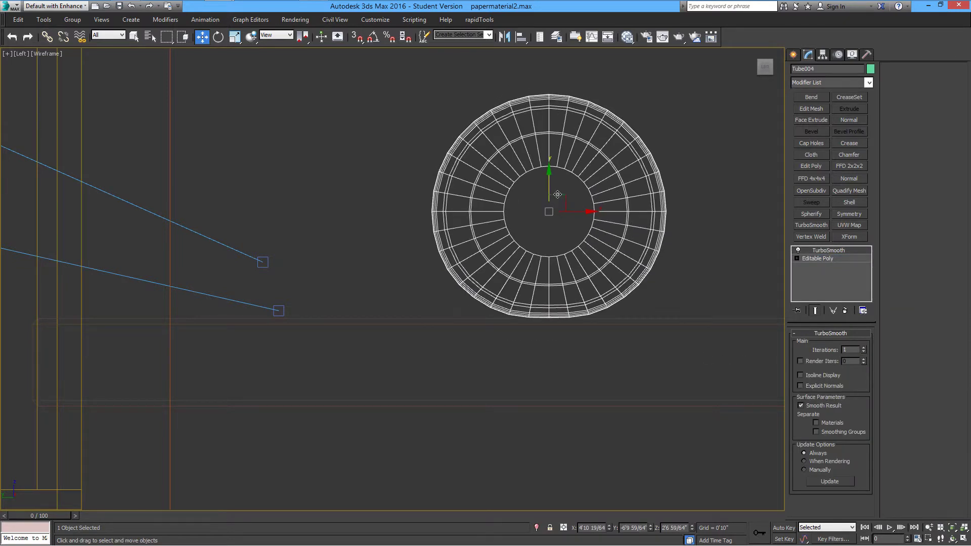
- Clone the lengthwise row of seven polygons on the roll's upper front, offset slightly outward, as a new object named tissue
{"action": "key", "text": "alt+w"}
{"action": "middle_click", "coordinate": [582, 379]}
{"action": "key", "text": "alt+w"}
{"action": "left_click", "coordinate": [835, 259]}
{"action": "key", "text": "4"}
{"action": "middle_click_drag", "start_coordinate": [476, 194], "coordinate": [586, 149], "text": "alt"}
{"action": "left_click", "coordinate": [639, 154]}
{"action": "left_click", "coordinate": [612, 152], "text": "ctrl"}
{"action": "left_click", "coordinate": [568, 145], "text": "ctrl"}
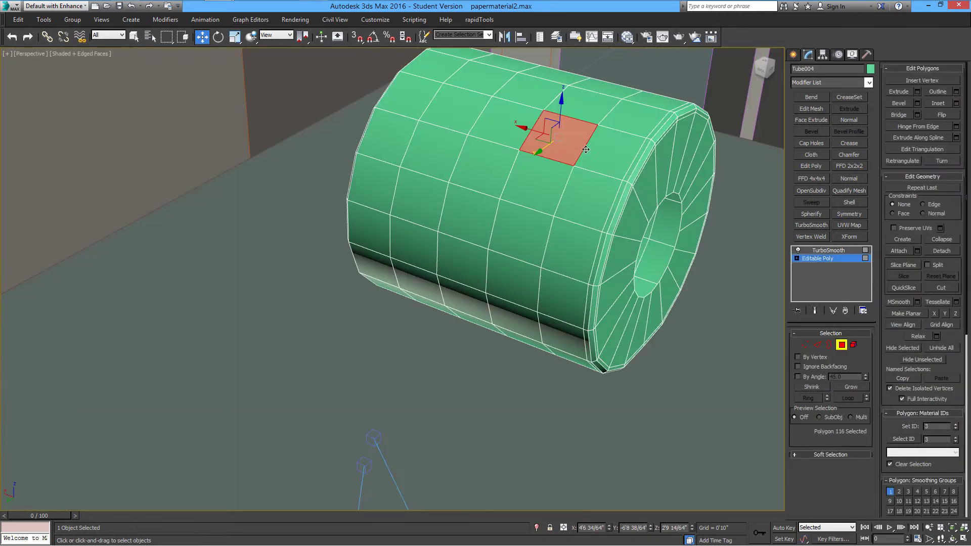
{"action": "left_click", "coordinate": [517, 132], "text": "ctrl"}
{"action": "left_click", "coordinate": [471, 120], "text": "ctrl"}
{"action": "left_click", "coordinate": [428, 111], "text": "ctrl"}
{"action": "middle_click_drag", "start_coordinate": [428, 112], "coordinate": [468, 128], "text": "alt"}
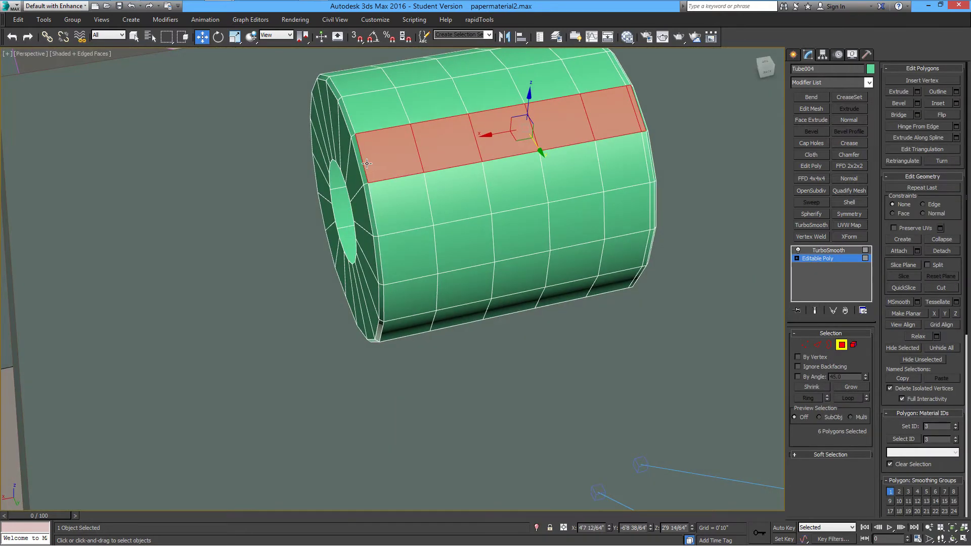
{"action": "middle_click_drag", "start_coordinate": [367, 163], "coordinate": [435, 209], "text": "alt"}
{"action": "left_click", "coordinate": [435, 209], "text": "ctrl"}
{"action": "middle_click_drag", "start_coordinate": [556, 208], "coordinate": [430, 197], "text": "alt"}
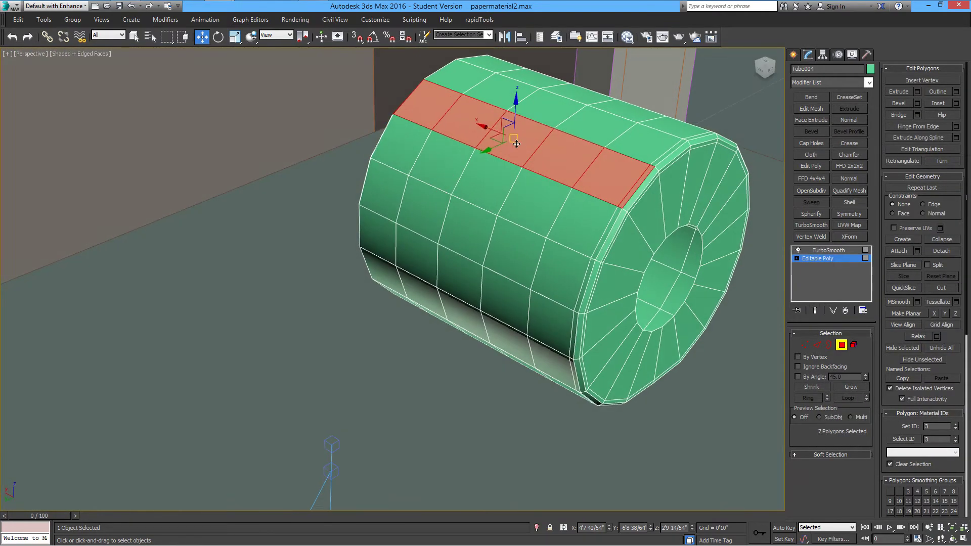
{"action": "middle_click_drag", "start_coordinate": [506, 153], "coordinate": [452, 121], "text": "alt"}
{"action": "left_click_drag", "start_coordinate": [506, 132], "coordinate": [502, 128], "text": "shift"}
{"action": "left_click", "coordinate": [539, 164]}
{"action": "left_click", "coordinate": [538, 151]}
{"action": "type", "text": "paper"}
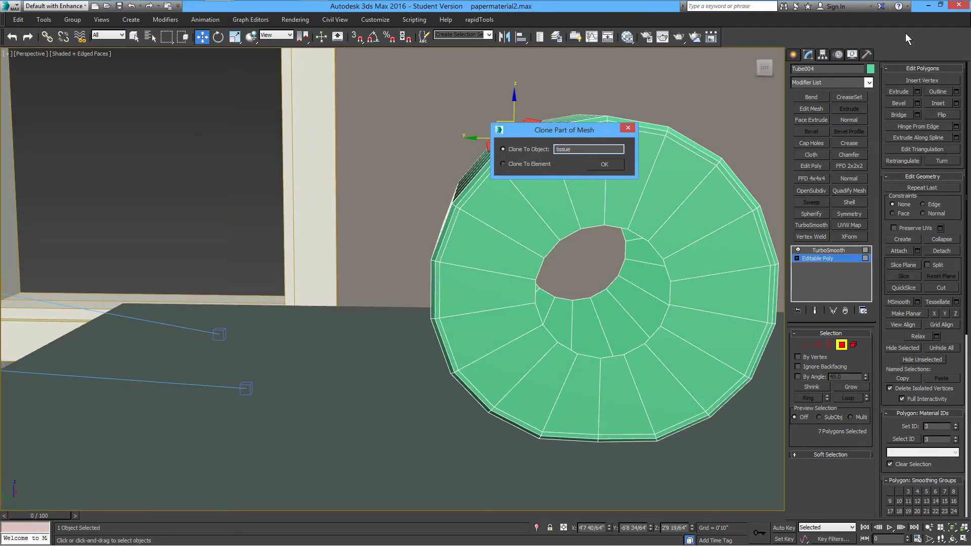
{"action": "left_click", "coordinate": [613, 166]}
- Delete the narrow sliver polygon at one end of the tissue strip
{"action": "left_click", "coordinate": [842, 342]}
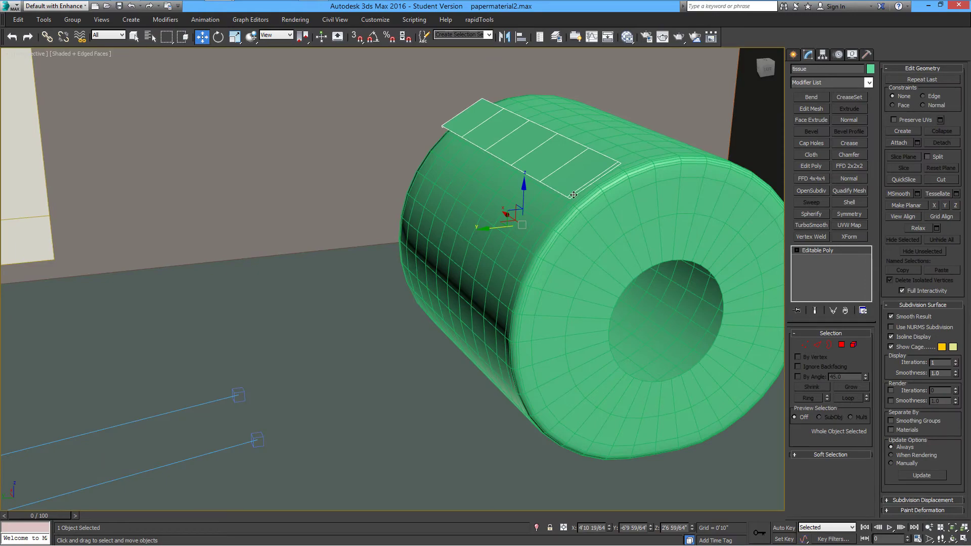
{"action": "left_click", "coordinate": [817, 344]}
{"action": "middle_click_drag", "start_coordinate": [547, 272], "coordinate": [652, 260], "text": "alt"}
{"action": "left_click", "coordinate": [842, 345]}
{"action": "left_click", "coordinate": [360, 188]}
{"action": "key", "text": "Delete"}
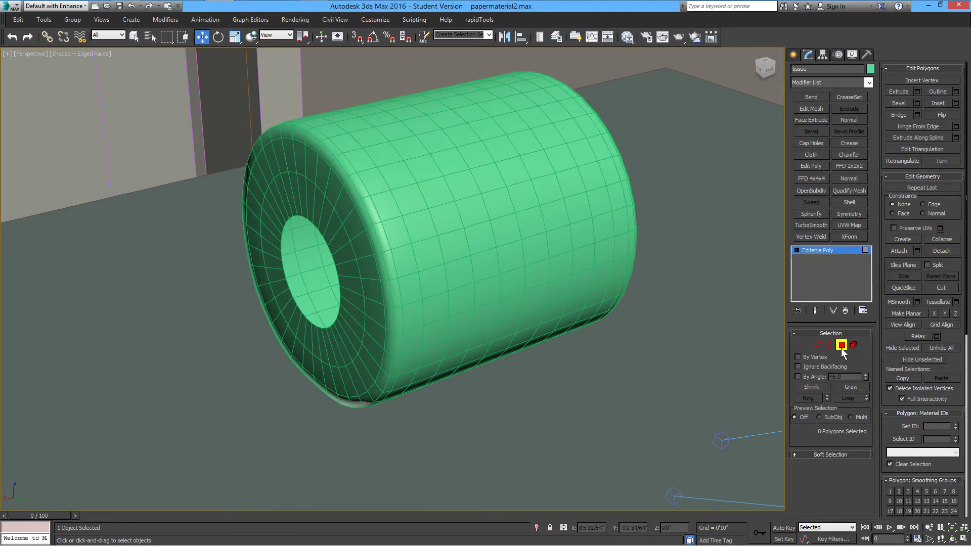
- Adjust the two end vertices of the tissue strip to line up with the roll's edge
{"action": "left_click", "coordinate": [842, 348]}
{"action": "left_click", "coordinate": [805, 346]}
{"action": "left_click_drag", "start_coordinate": [324, 136], "coordinate": [373, 195]}
{"action": "middle_click_drag", "start_coordinate": [373, 193], "coordinate": [336, 185], "text": "alt"}
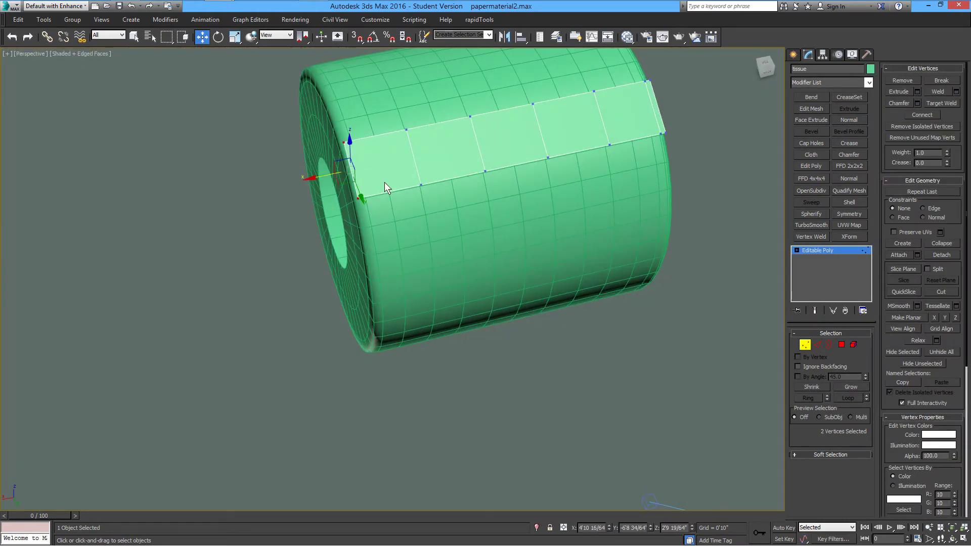
{"action": "left_click_drag", "start_coordinate": [335, 181], "coordinate": [334, 182]}
- In the Left view, extend the tissue strip's front edge down from the roll and out along the tabletop in several segments
{"action": "middle_click_drag", "start_coordinate": [577, 228], "coordinate": [492, 201], "text": "alt"}
{"action": "left_click", "coordinate": [817, 346]}
{"action": "double_click", "coordinate": [577, 234]}
{"action": "key", "text": "alt+w"}
{"action": "right_click", "coordinate": [243, 343]}
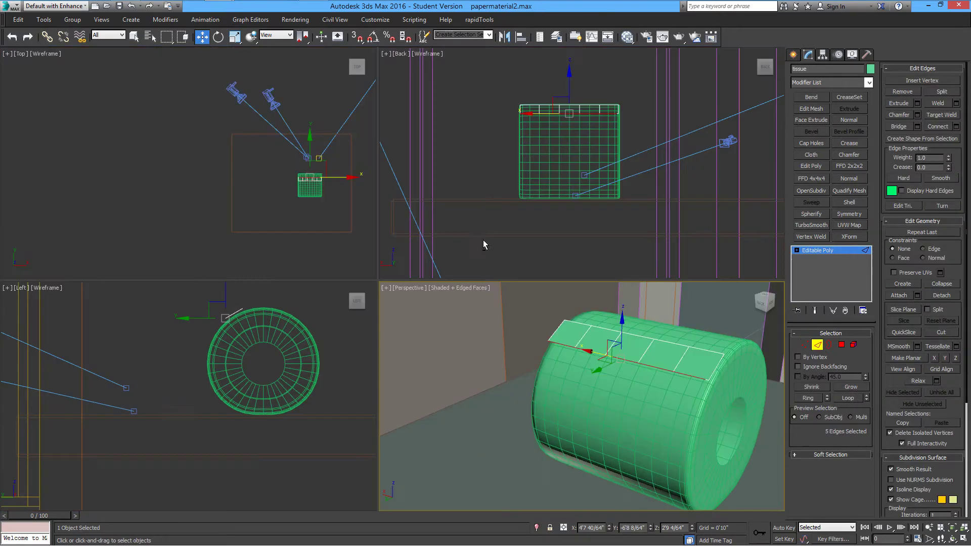
{"action": "key", "text": "alt+w"}
{"action": "middle_click_drag", "start_coordinate": [474, 143], "coordinate": [588, 194]}
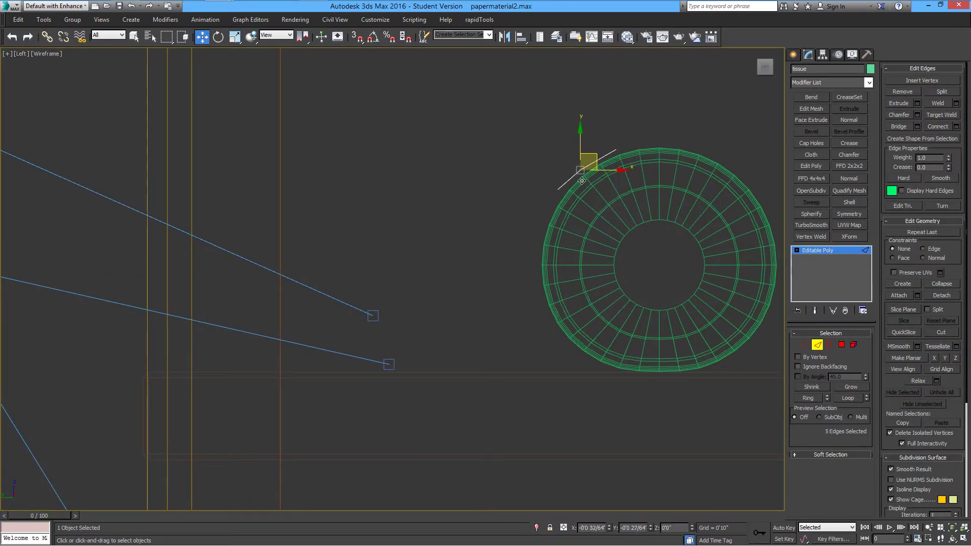
{"action": "left_click_drag", "start_coordinate": [577, 195], "coordinate": [179, 355]}
{"action": "left_click_drag", "start_coordinate": [179, 355], "coordinate": [149, 362], "text": "shift"}
{"action": "left_click_drag", "start_coordinate": [147, 362], "coordinate": [119, 375], "text": "shift"}
- Extend the tissue strip's rear edge over the top of the roll in several segments and apply TurboSmooth to the strip
{"action": "left_click_drag", "start_coordinate": [602, 135], "coordinate": [629, 164]}
{"action": "middle_click_drag", "start_coordinate": [697, 223], "coordinate": [520, 233]}
{"action": "left_click_drag", "start_coordinate": [464, 153], "coordinate": [549, 169], "text": "shift"}
{"action": "scroll", "coordinate": [506, 148], "scroll_direction": "up", "scroll_amount": 5}
{"action": "left_click_drag", "start_coordinate": [550, 170], "coordinate": [599, 208], "text": "shift"}
{"action": "left_click_drag", "start_coordinate": [599, 208], "coordinate": [638, 248], "text": "shift"}
{"action": "left_click", "coordinate": [816, 347]}
{"action": "left_click", "coordinate": [810, 225]}
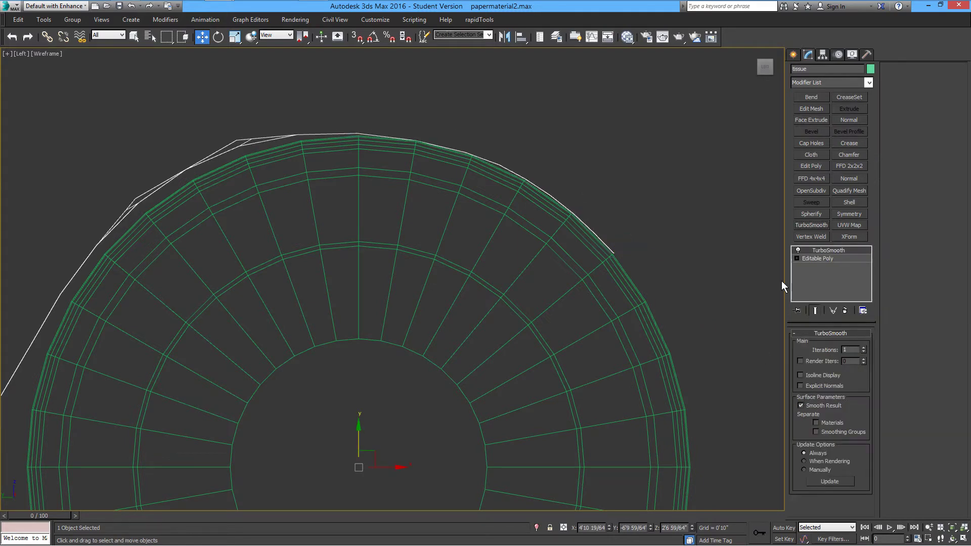
- Remove the two stray corner vertices sticking out along the tissue strip's side and return to TurboSmooth
{"action": "left_click", "coordinate": [817, 258]}
{"action": "left_click", "coordinate": [806, 345]}
{"action": "middle_click_drag", "start_coordinate": [236, 147], "coordinate": [241, 156]}
{"action": "scroll", "coordinate": [241, 157], "scroll_direction": "up", "scroll_amount": 2}
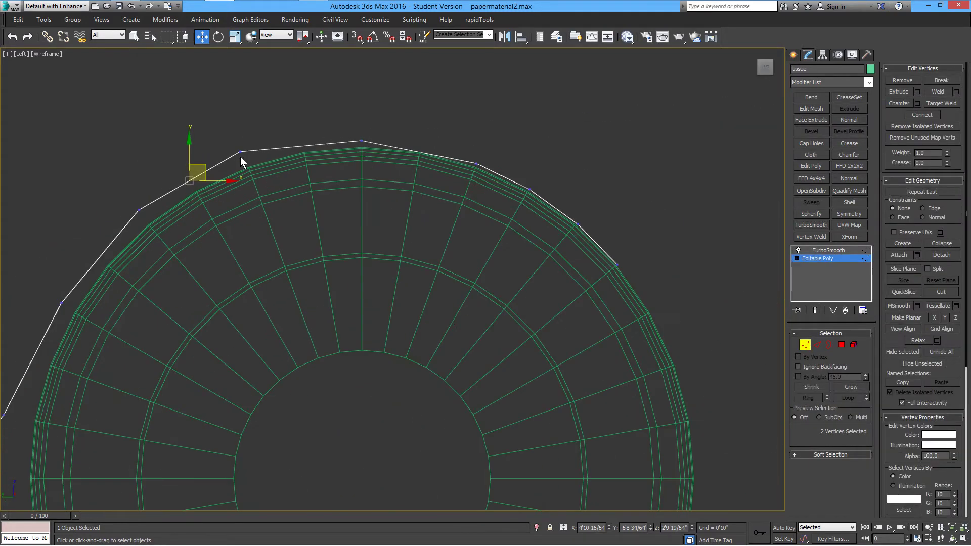
{"action": "key", "text": "alt+w"}
{"action": "left_click_drag", "start_coordinate": [732, 347], "coordinate": [707, 385]}
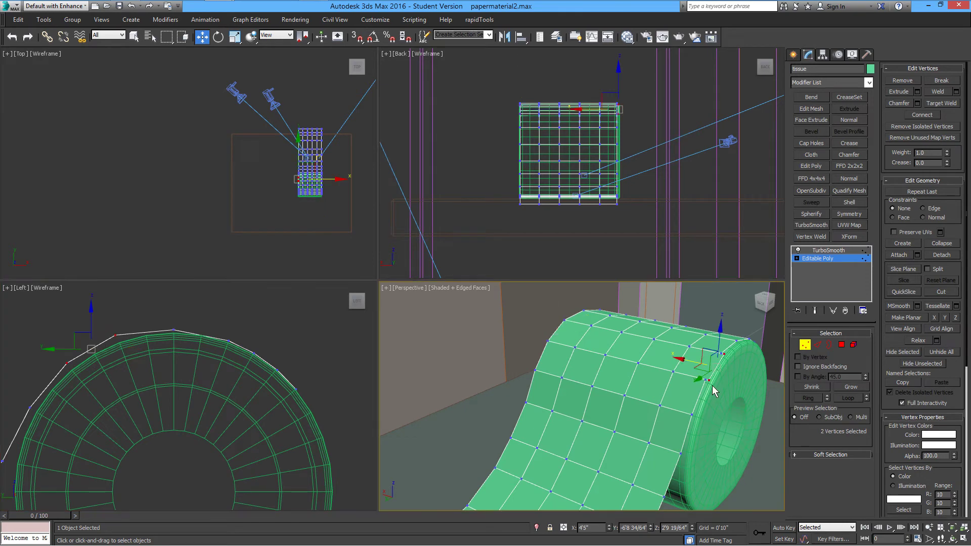
{"action": "scroll", "coordinate": [618, 105], "scroll_direction": "up", "scroll_amount": 6}
{"action": "left_click", "coordinate": [805, 345]}
{"action": "scroll", "coordinate": [635, 418], "scroll_direction": "down", "scroll_amount": 4}
{"action": "middle_click_drag", "start_coordinate": [635, 418], "coordinate": [637, 364], "text": "alt"}
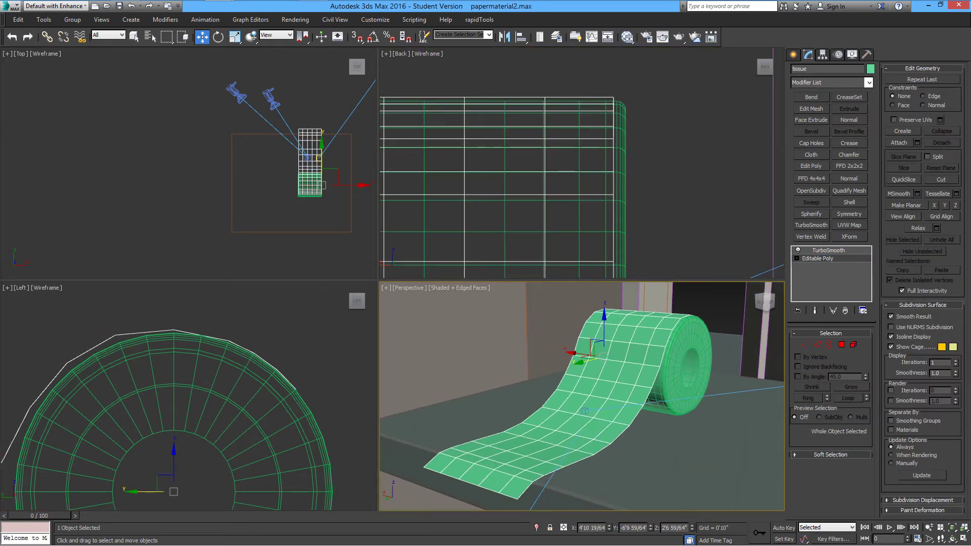
- Create a core tube centred in the roll's hole with radii of about 51/64" and 48/64" and a height of about 4 60/64"
{"action": "middle_click_drag", "start_coordinate": [705, 253], "coordinate": [706, 171]}
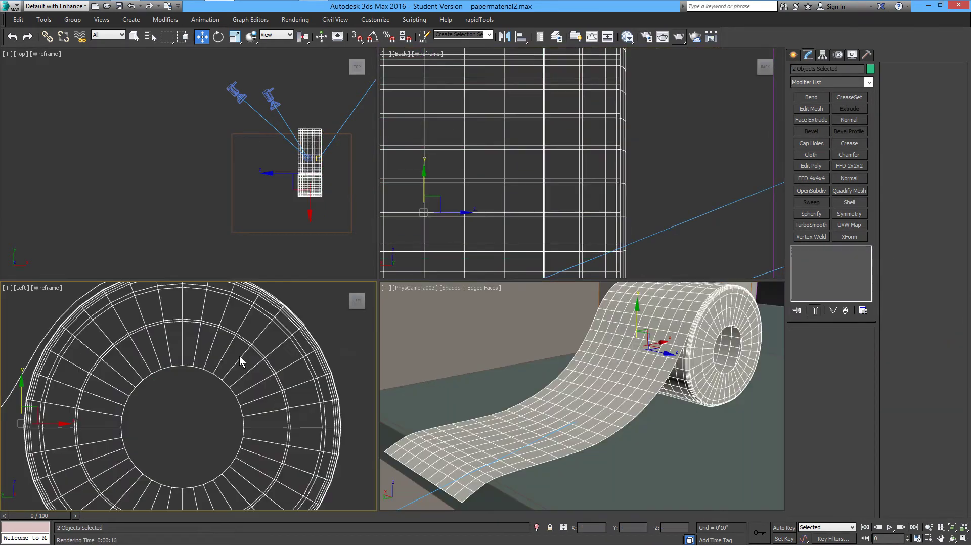
{"action": "scroll", "coordinate": [243, 359], "scroll_direction": "up", "scroll_amount": 4}
{"action": "left_click", "coordinate": [793, 55]}
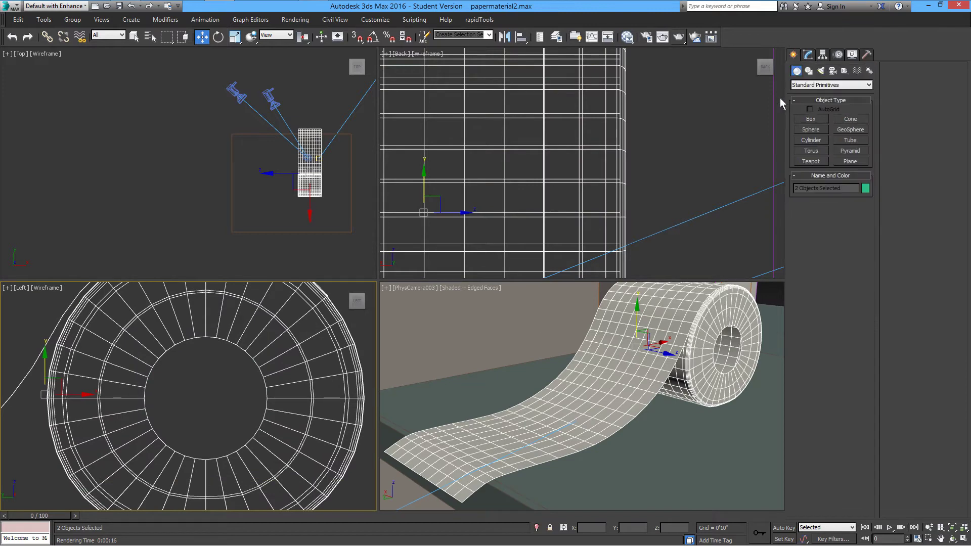
{"action": "left_click", "coordinate": [857, 143]}
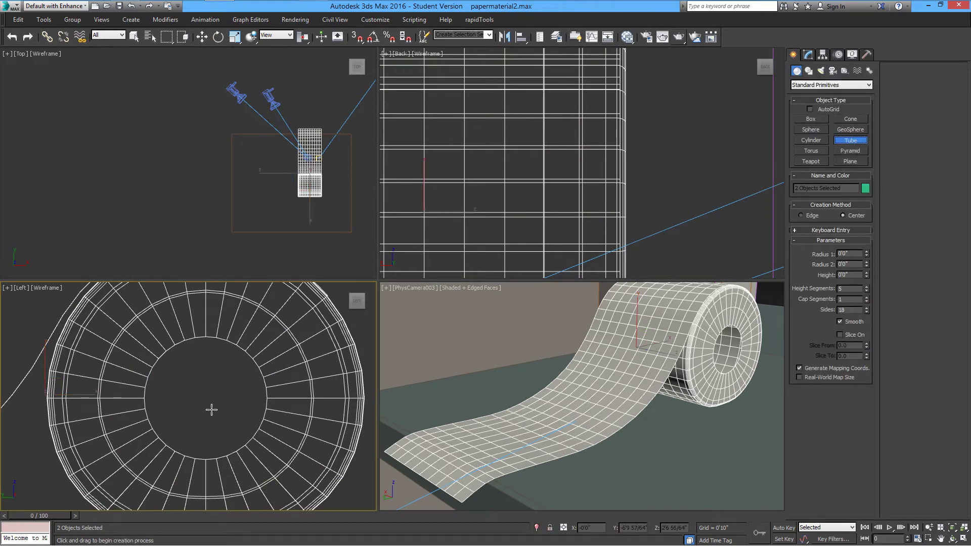
{"action": "left_click_drag", "start_coordinate": [212, 411], "coordinate": [249, 423]}
{"action": "left_click", "coordinate": [254, 423]}
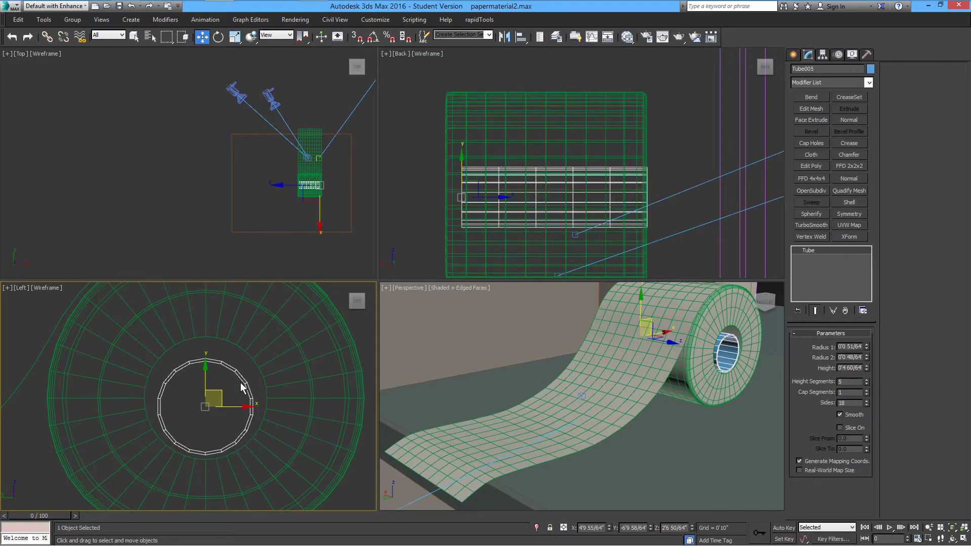
{"action": "left_click_drag", "start_coordinate": [226, 399], "coordinate": [228, 390]}
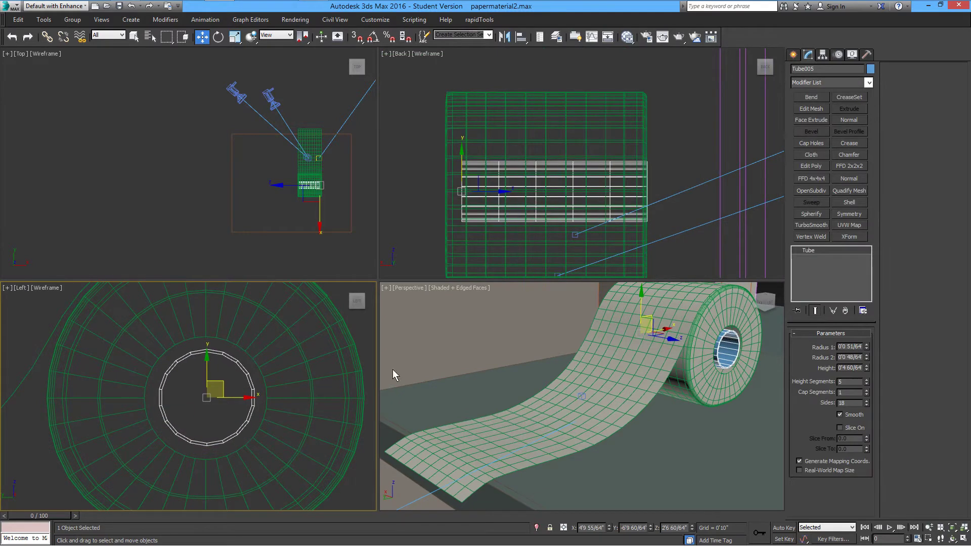
- Enlarge and centre the core tube to fill the roll's hole and apply TurboSmooth to it
{"action": "mouse_move", "coordinate": [867, 347]}
{"action": "left_mouse_down"}
{"action": "mouse_move", "coordinate": [874, 336]}
{"action": "mouse_move", "coordinate": [868, 357]}
{"action": "mouse_move", "coordinate": [879, 352]}
{"action": "left_mouse_up"}
{"action": "left_click_drag", "start_coordinate": [230, 390], "coordinate": [229, 391]}
{"action": "left_click", "coordinate": [821, 227]}
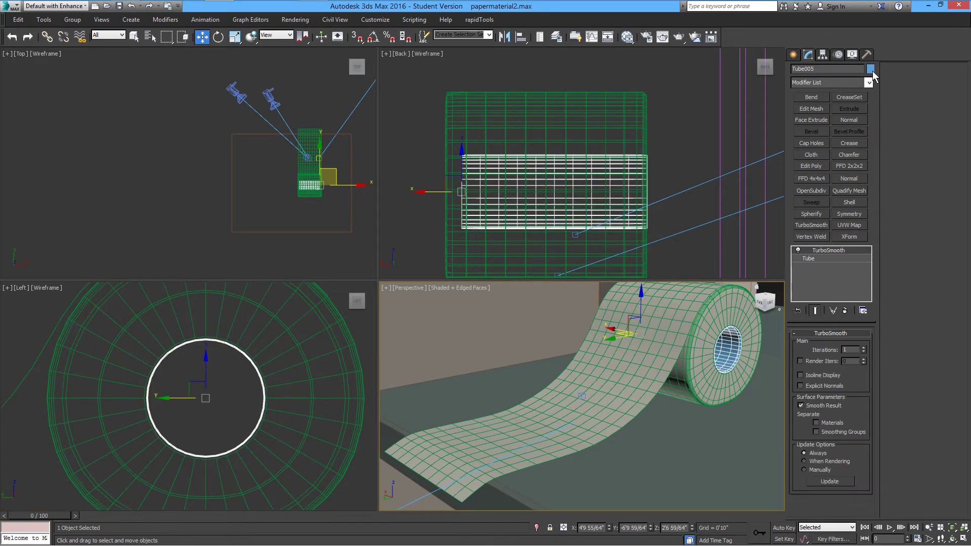
- Create a new VRayMtl with a brown diffuse colour and assign it to the core tube
{"action": "left_click", "coordinate": [627, 37]}
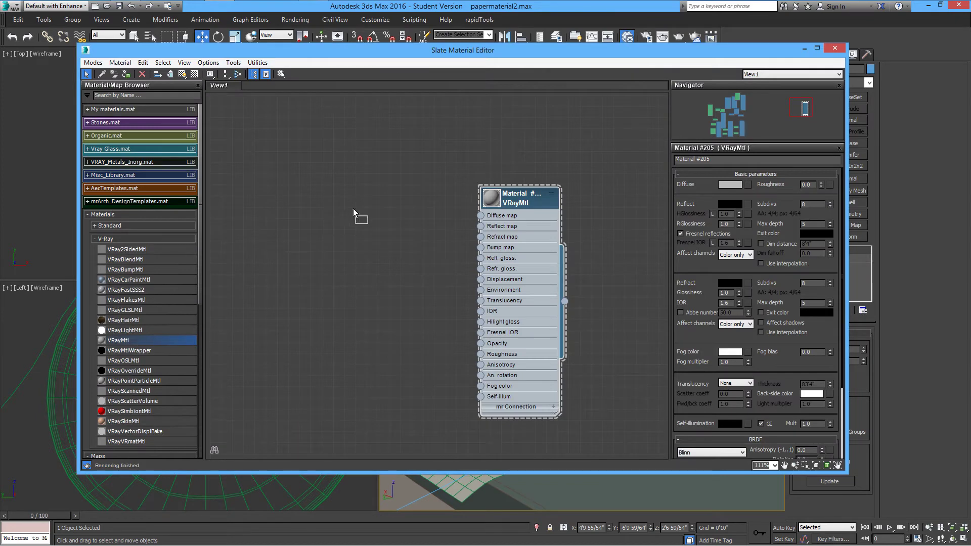
{"action": "left_click_drag", "start_coordinate": [396, 135], "coordinate": [392, 139]}
{"action": "double_click", "coordinate": [390, 140]}
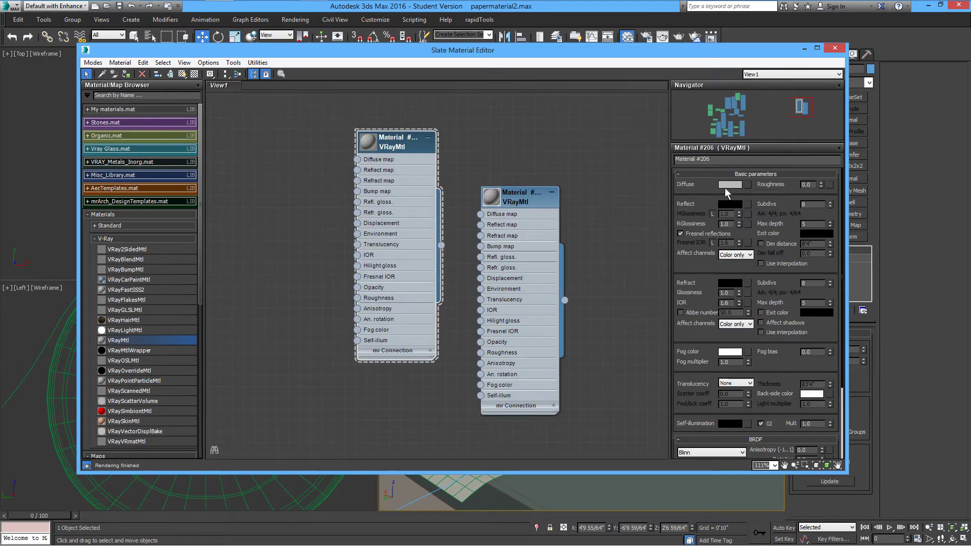
{"action": "left_click", "coordinate": [730, 185]}
{"action": "left_click", "coordinate": [210, 104]}
{"action": "left_click", "coordinate": [377, 107]}
{"action": "left_click", "coordinate": [338, 116]}
{"action": "left_click", "coordinate": [372, 151]}
{"action": "left_click", "coordinate": [835, 48]}
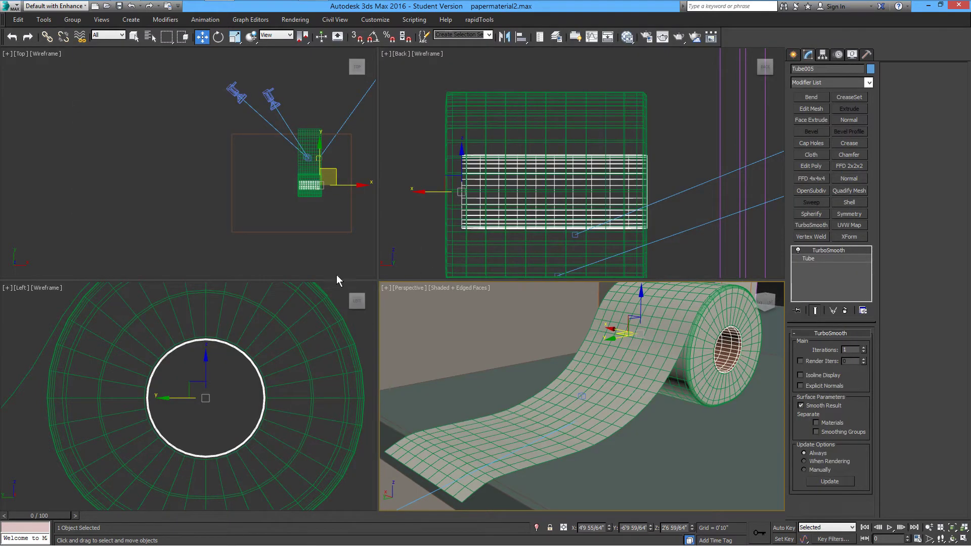
- Draw a cylinder inside the core's hole with a radius of about 45/64" and a height of about 4 58/64"
{"action": "left_click", "coordinate": [691, 134]}
{"action": "left_click", "coordinate": [793, 54]}
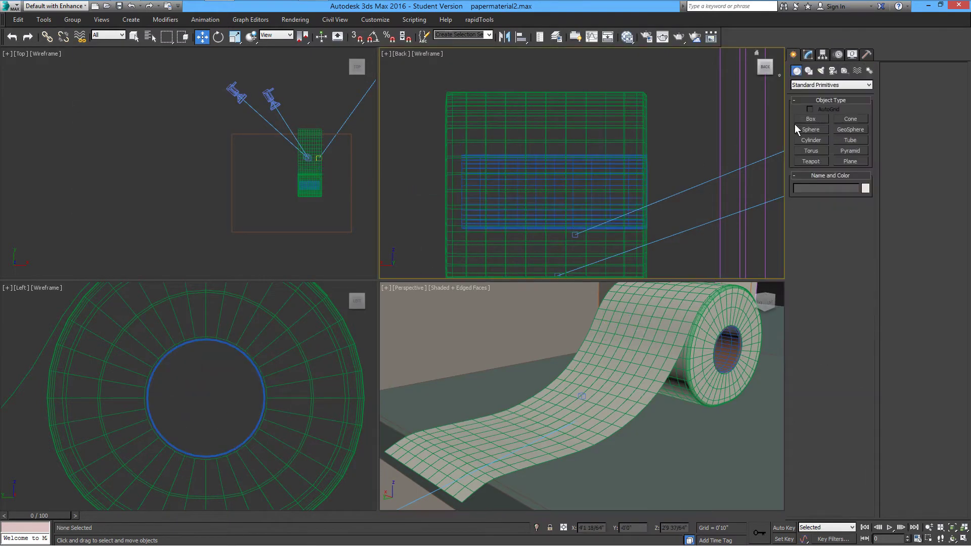
{"action": "left_click", "coordinate": [812, 140]}
{"action": "left_click_drag", "start_coordinate": [204, 411], "coordinate": [250, 441]}
{"action": "left_click", "coordinate": [90, 199]}
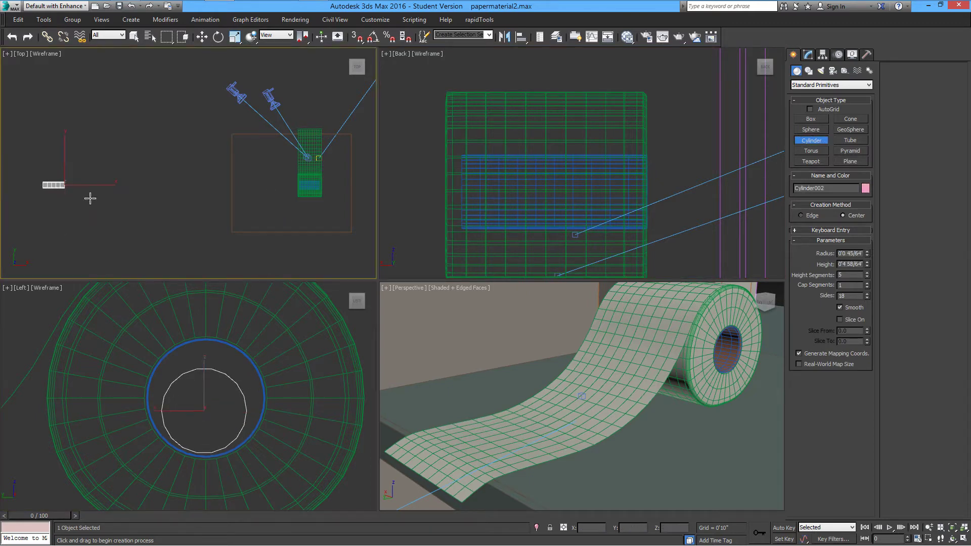
- Move the cylinder into the roll's core so one end sticks out of the side, and isolate it
{"action": "key", "text": "w"}
{"action": "left_click_drag", "start_coordinate": [93, 186], "coordinate": [347, 202]}
{"action": "left_click_drag", "start_coordinate": [506, 200], "coordinate": [541, 204]}
{"action": "left_click", "coordinate": [753, 367]}
{"action": "left_click", "coordinate": [537, 527]}
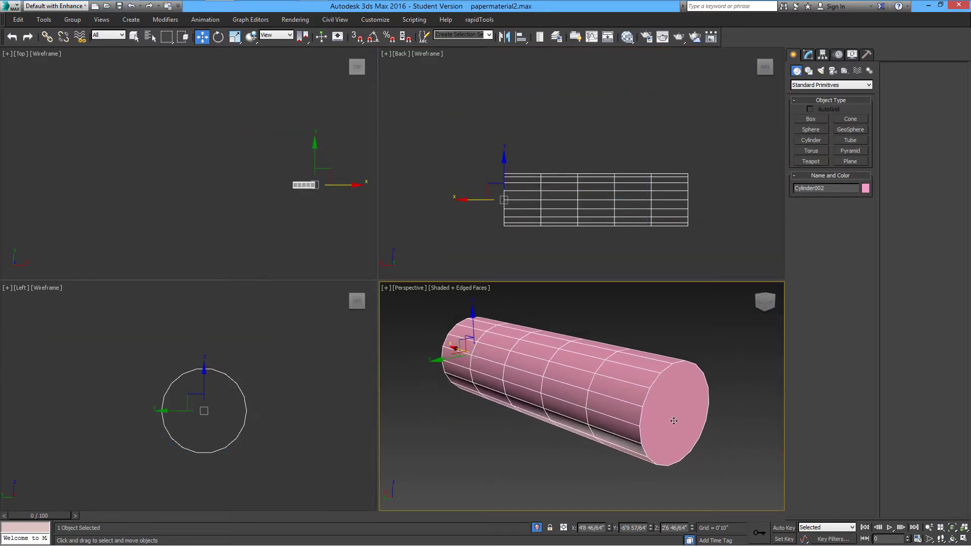
- Convert the cylinder to an Editable Poly and extrude four adjacent side polygons at its outer end into a long arm
{"action": "middle_click_drag", "start_coordinate": [676, 395], "coordinate": [793, 279], "text": "alt"}
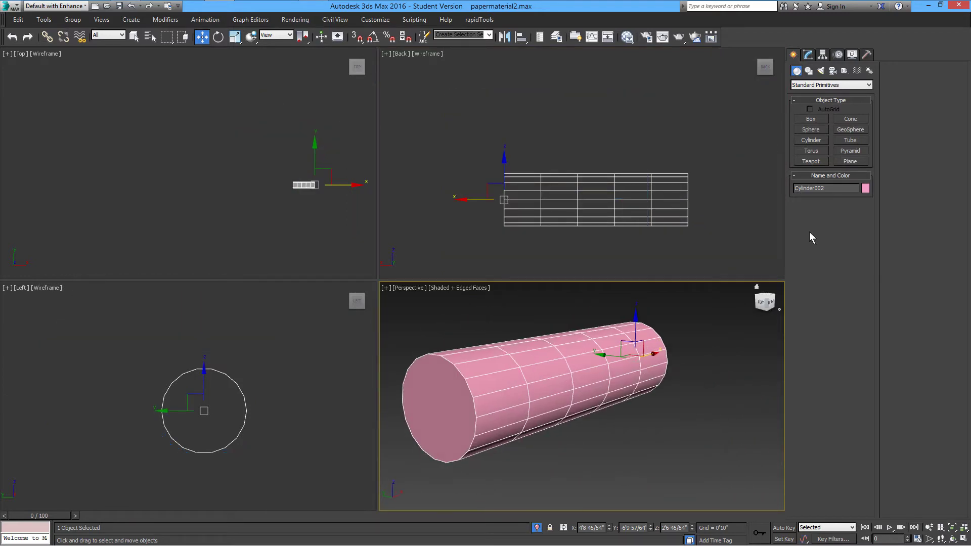
{"action": "right_click", "coordinate": [603, 343]}
{"action": "left_click", "coordinate": [727, 454]}
{"action": "left_click", "coordinate": [842, 346]}
{"action": "left_click", "coordinate": [502, 402]}
{"action": "left_click", "coordinate": [503, 419], "text": "ctrl"}
{"action": "left_click", "coordinate": [499, 383], "text": "ctrl"}
{"action": "middle_click_drag", "start_coordinate": [498, 390], "coordinate": [510, 391], "text": "alt"}
{"action": "left_click", "coordinate": [500, 435], "text": "ctrl"}
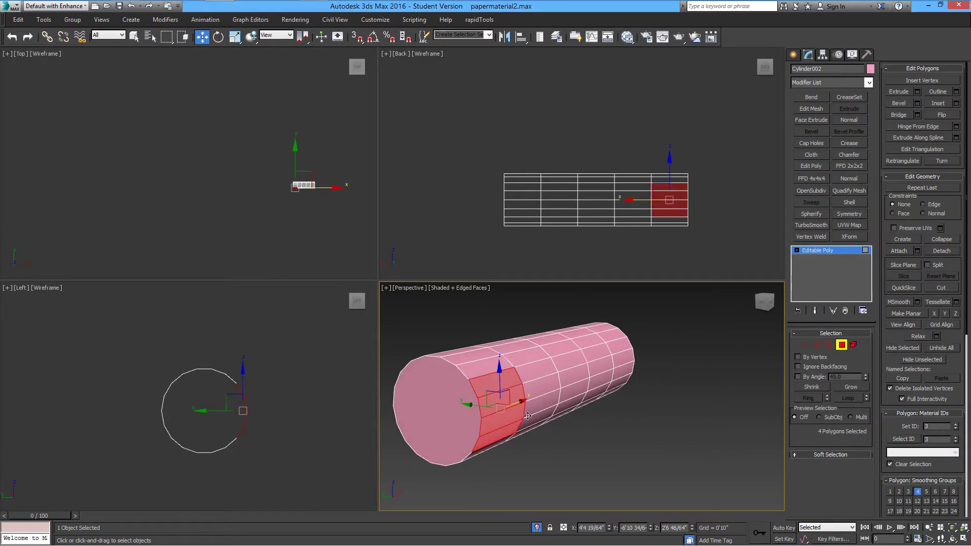
{"action": "left_click", "coordinate": [918, 92]}
{"action": "left_click_drag", "start_coordinate": [612, 158], "coordinate": [609, 201]}
{"action": "left_click", "coordinate": [573, 194]}
{"action": "middle_click_drag", "start_coordinate": [625, 401], "coordinate": [682, 474], "text": "alt"}
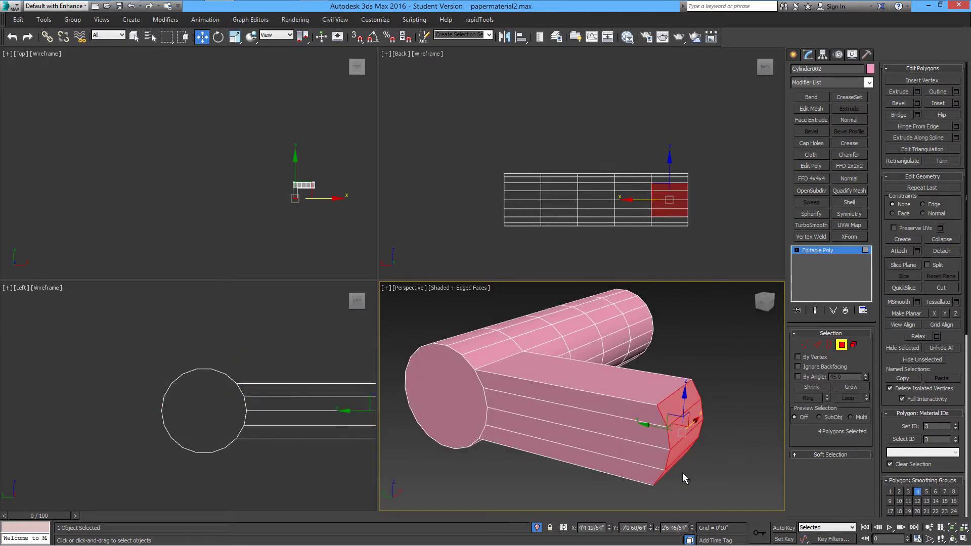
- Flatten the arm's extruded end with Make Planar along X and enlarge the perspective view
{"action": "left_click", "coordinate": [936, 317]}
{"action": "scroll", "coordinate": [658, 417], "scroll_direction": "down", "scroll_amount": 2}
{"action": "middle_click_drag", "start_coordinate": [564, 407], "coordinate": [610, 418], "text": "alt"}
{"action": "scroll", "coordinate": [610, 434], "scroll_direction": "up", "scroll_amount": 2}
{"action": "scroll", "coordinate": [611, 434], "scroll_direction": "down", "scroll_amount": 1}
{"action": "key", "text": "alt+w"}
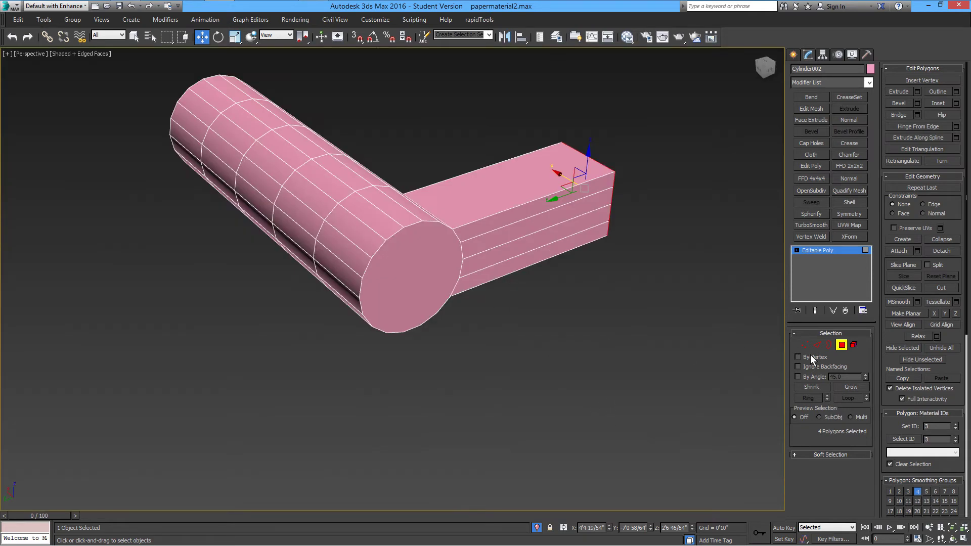
- Bevel the cylinder's outer end cap slightly inward and inset a smaller face at its centre
{"action": "left_click", "coordinate": [436, 283]}
{"action": "left_click", "coordinate": [917, 103]}
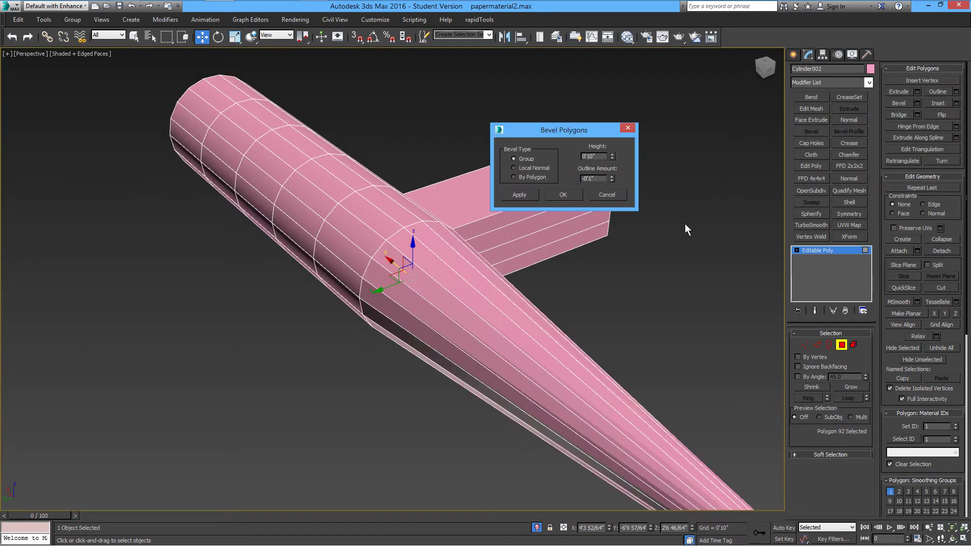
{"action": "left_click_drag", "start_coordinate": [612, 158], "coordinate": [623, 217]}
{"action": "left_click_drag", "start_coordinate": [612, 179], "coordinate": [631, 156]}
{"action": "left_click_drag", "start_coordinate": [612, 158], "coordinate": [608, 194]}
{"action": "left_click", "coordinate": [573, 195]}
{"action": "left_click", "coordinate": [956, 103]}
{"action": "left_click", "coordinate": [562, 186]}
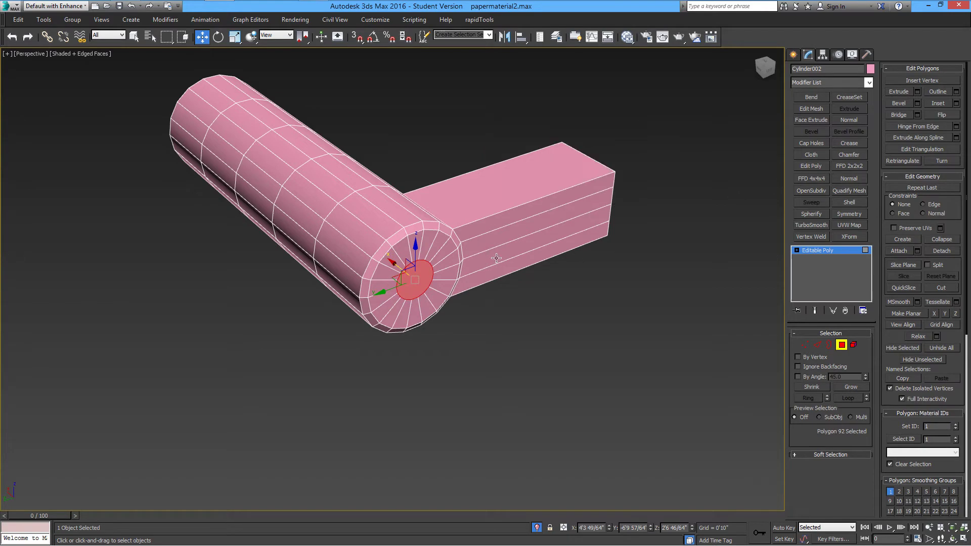
{"action": "left_click", "coordinate": [817, 345]}
{"action": "double_click", "coordinate": [433, 231]}
{"action": "middle_click_drag", "start_coordinate": [651, 363], "coordinate": [698, 344], "text": "alt"}
{"action": "left_click", "coordinate": [702, 345]}
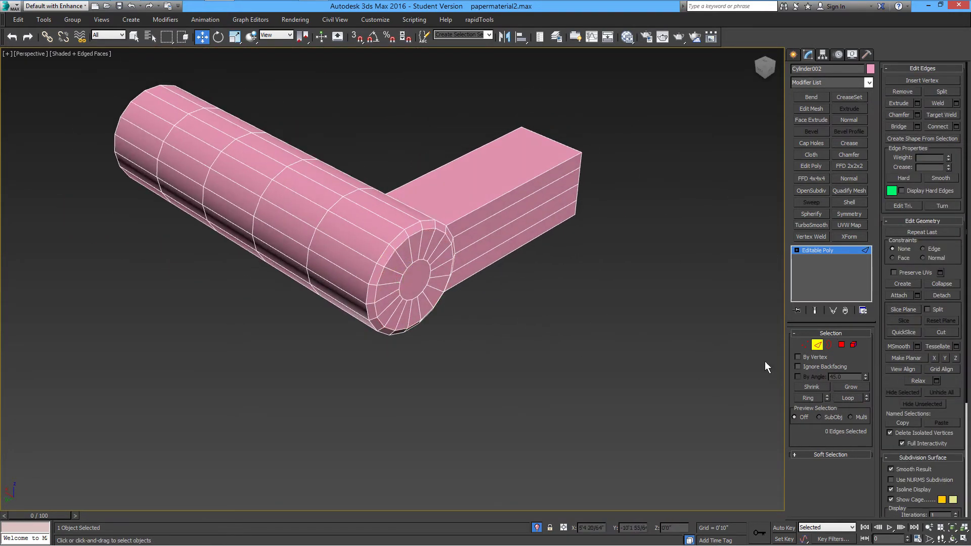
{"action": "key", "text": "2"}
{"action": "middle_click_drag", "start_coordinate": [645, 287], "coordinate": [486, 276], "text": "alt"}
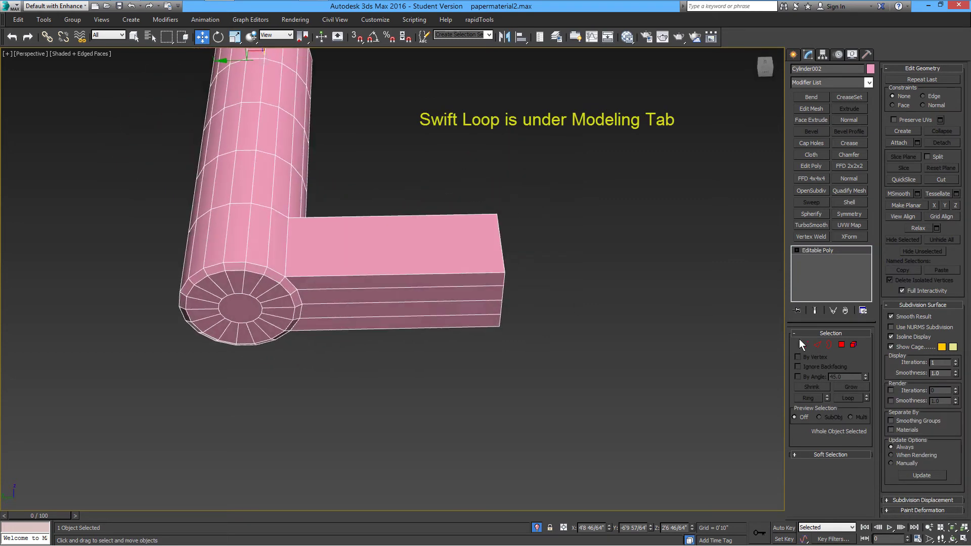
- Use Swift Loop to add supporting edge loops beside the cylinder's bevelled rim and the arm's junction and upper front edge
{"action": "key", "text": "2"}
{"action": "left_click", "coordinate": [438, 277]}
{"action": "left_click", "coordinate": [584, 326]}
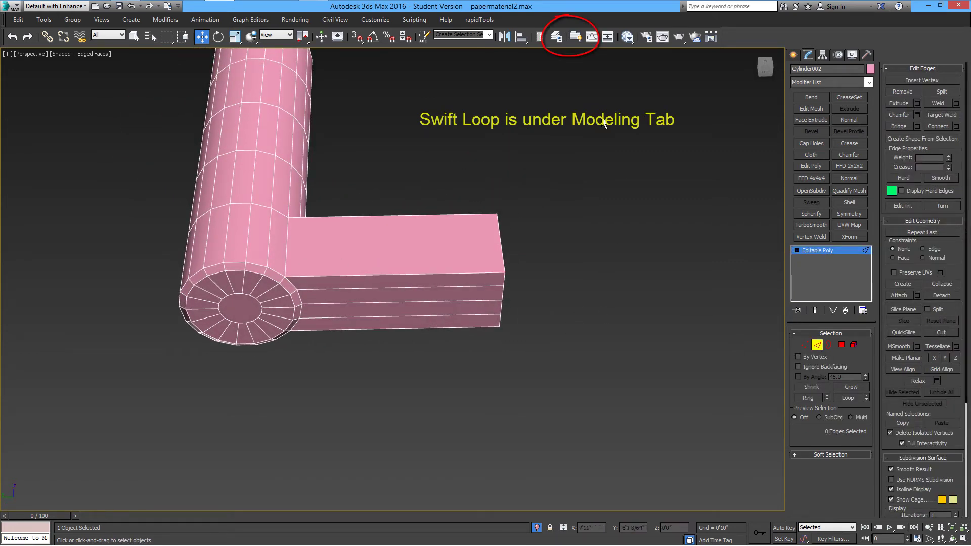
{"action": "left_click", "coordinate": [575, 36]}
{"action": "left_click", "coordinate": [357, 47]}
{"action": "scroll", "coordinate": [294, 310], "scroll_direction": "down", "scroll_amount": 1}
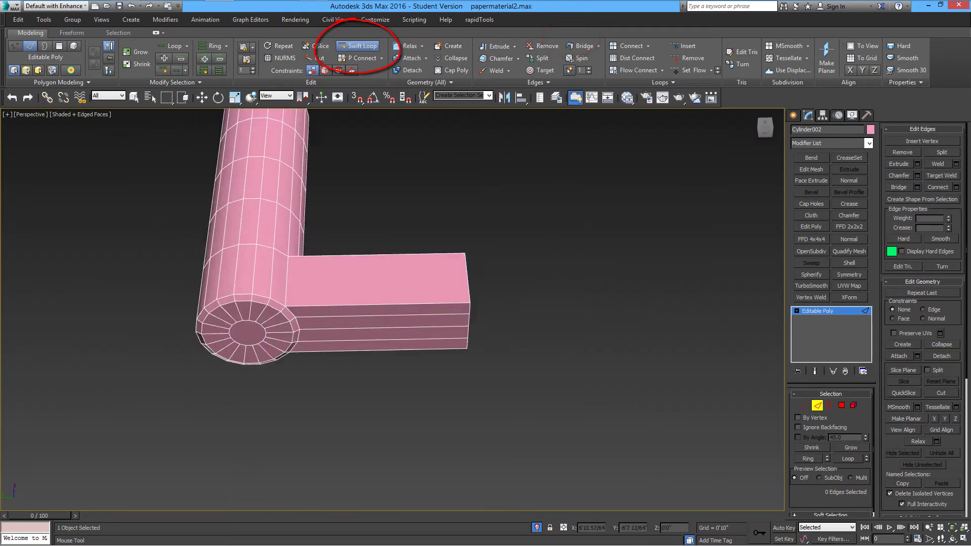
{"action": "scroll", "coordinate": [293, 311], "scroll_direction": "up", "scroll_amount": 4}
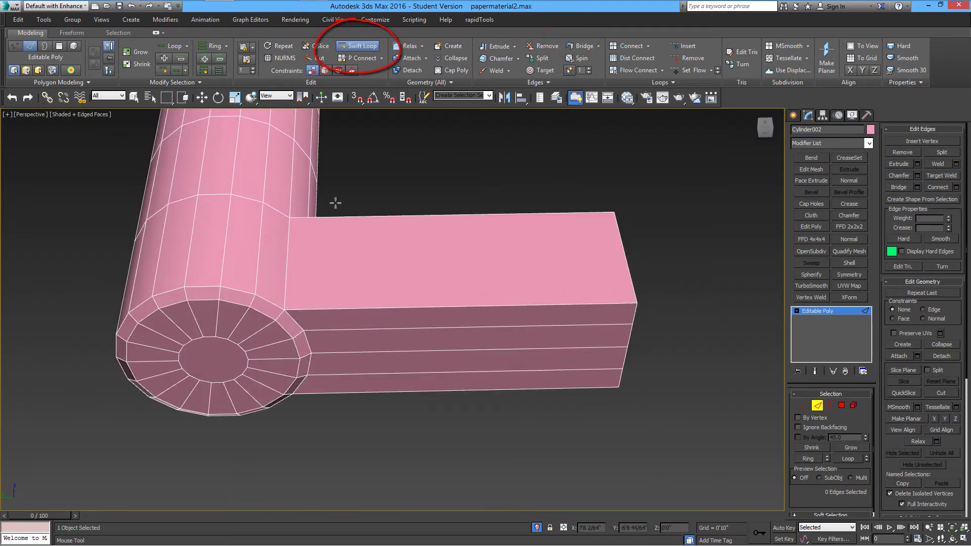
{"action": "left_click", "coordinate": [289, 312]}
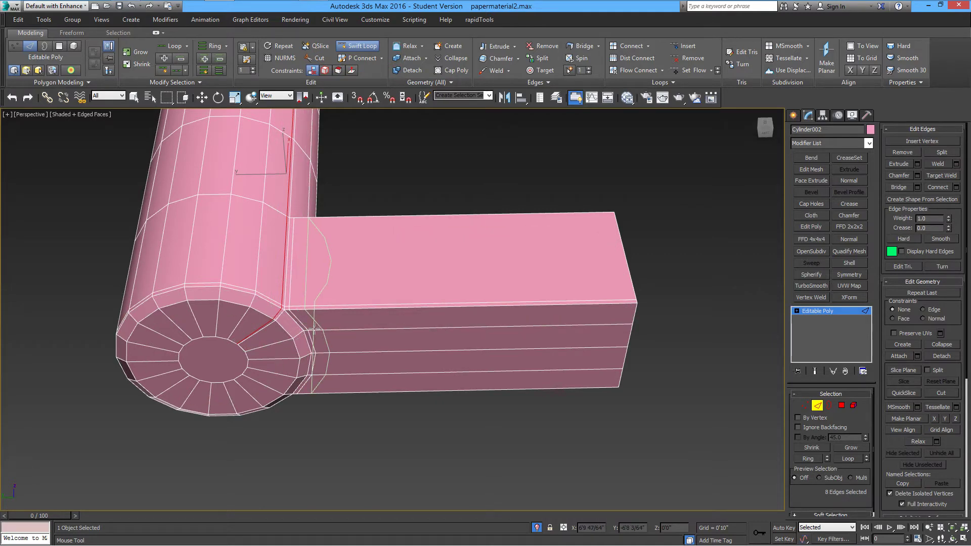
{"action": "key", "text": "ctrl+z"}
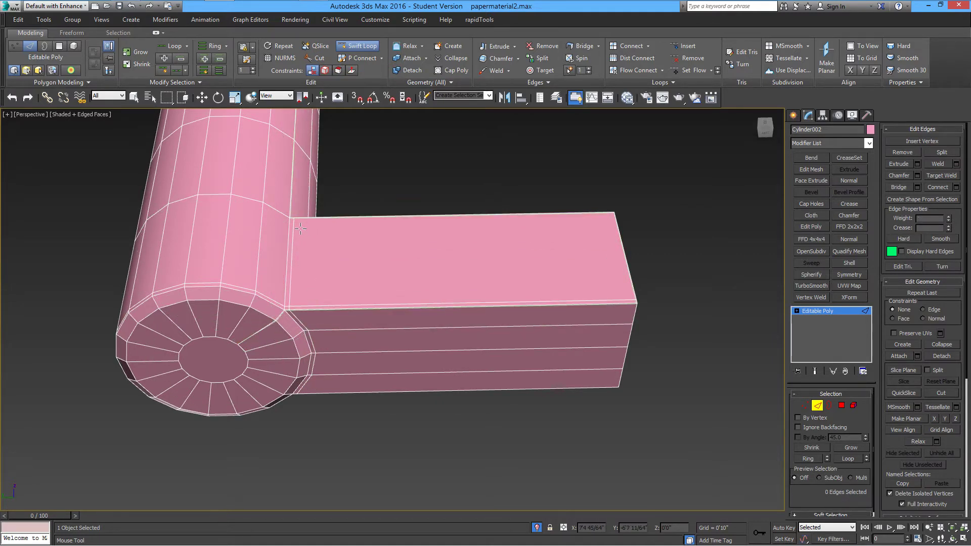
- Add further Swift Loop edges around the end cap, along the arm's remaining long edges and on the cylinder behind the arm
{"action": "left_click", "coordinate": [301, 344]}
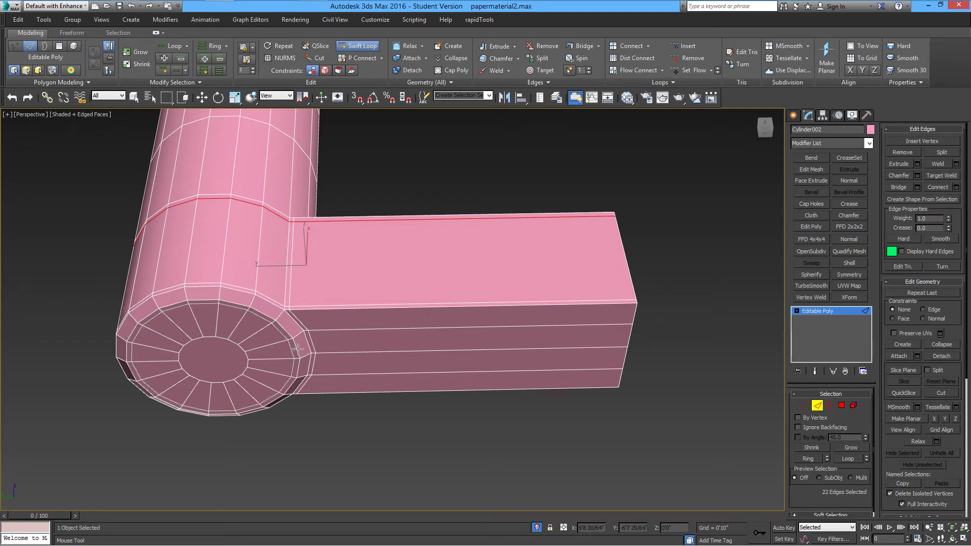
{"action": "left_click", "coordinate": [299, 310]}
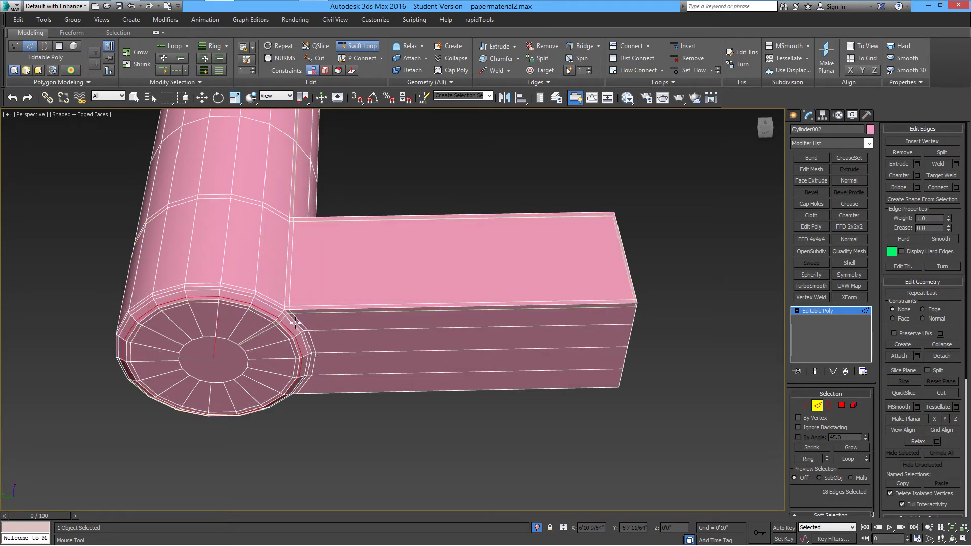
{"action": "left_click", "coordinate": [303, 397]}
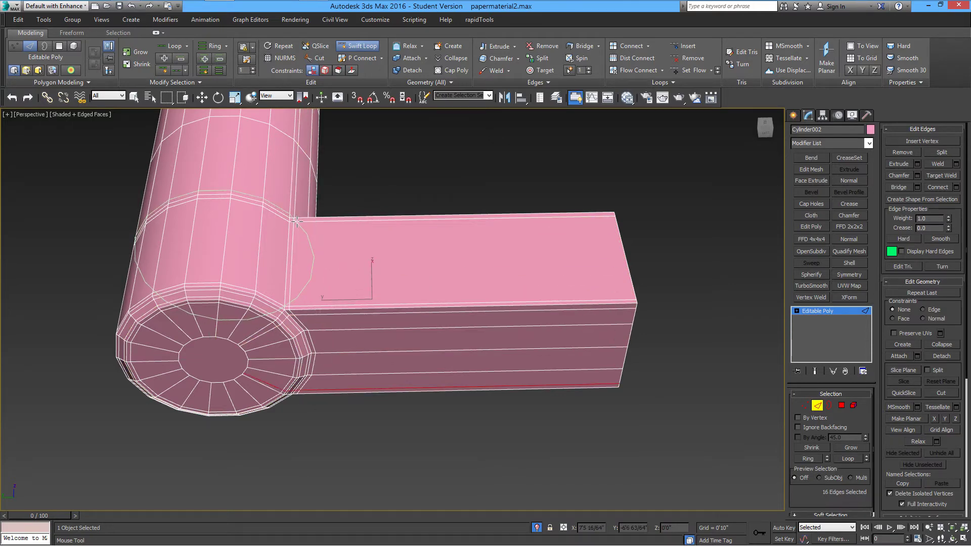
{"action": "left_click", "coordinate": [286, 207]}
{"action": "key", "text": "w"}
{"action": "left_click", "coordinate": [817, 409]}
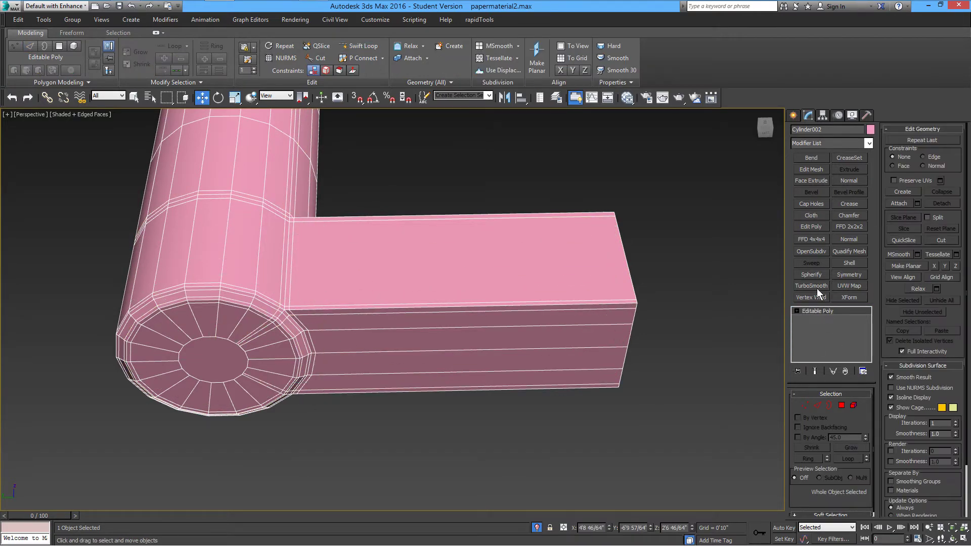
- Apply TurboSmooth to the holder and bring back the rest of the scene in the four-view layout
{"action": "left_click", "coordinate": [816, 288]}
{"action": "mouse_move", "coordinate": [372, 343]}
{"action": "middle_mouse_down", "text": "alt"}
{"action": "mouse_move", "coordinate": [388, 350]}
{"action": "mouse_move", "coordinate": [379, 344]}
{"action": "mouse_move", "coordinate": [443, 327]}
{"action": "middle_mouse_up", "text": "alt"}
{"action": "key", "text": "F4"}
{"action": "scroll", "coordinate": [429, 344], "scroll_direction": "down", "scroll_amount": 5}
{"action": "scroll", "coordinate": [428, 343], "scroll_direction": "up", "scroll_amount": 2}
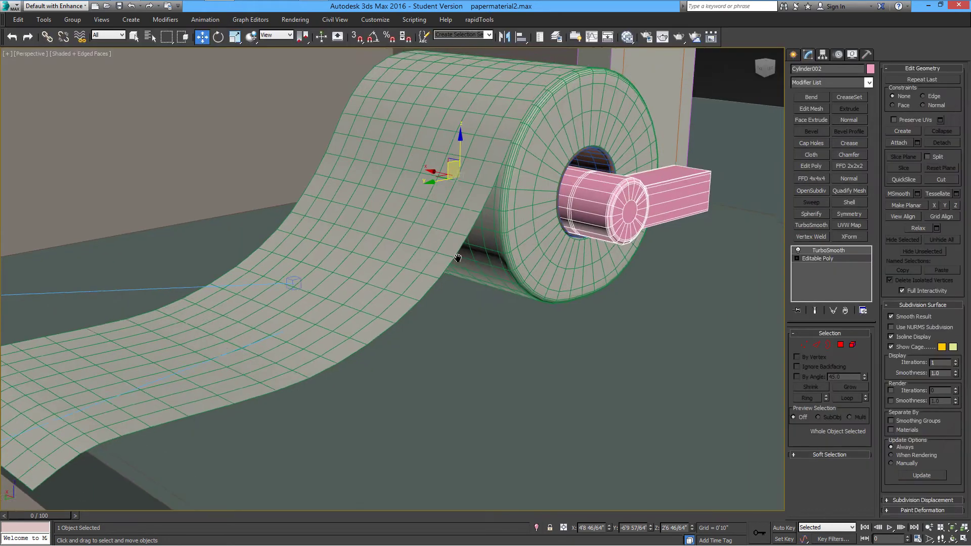
{"action": "middle_click_drag", "start_coordinate": [485, 260], "coordinate": [475, 259], "text": "alt"}
{"action": "key", "text": "alt+w"}
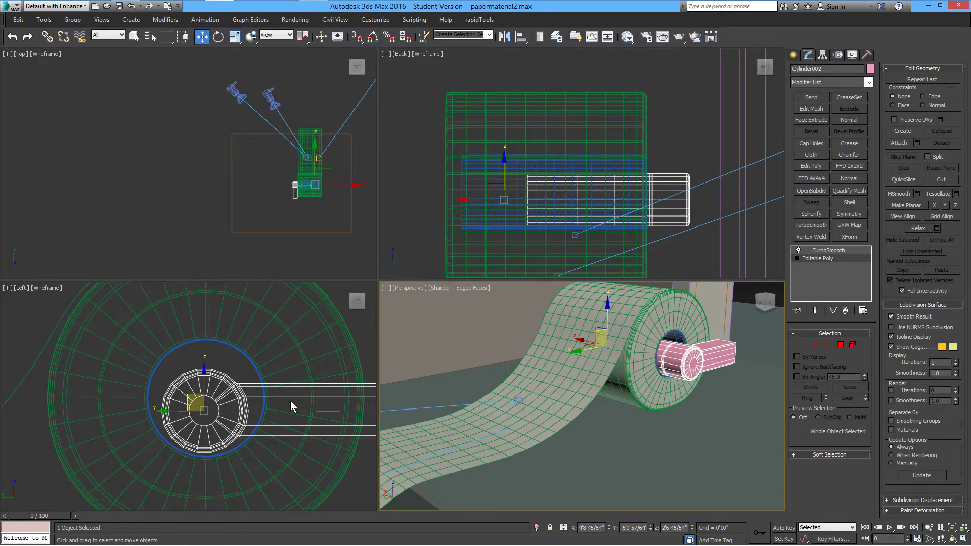
- Rotate the holder within the core in the side view so that its arm slopes downward
{"action": "scroll", "coordinate": [301, 406], "scroll_direction": "down", "scroll_amount": 3}
{"action": "key", "text": "e"}
{"action": "left_click_drag", "start_coordinate": [243, 368], "coordinate": [223, 425]}
{"action": "scroll", "coordinate": [221, 428], "scroll_direction": "up", "scroll_amount": 2}
{"action": "key", "text": "w"}
- Create another VRayMtl beside the existing material nodes and name it Chome1
{"action": "left_click", "coordinate": [627, 37]}
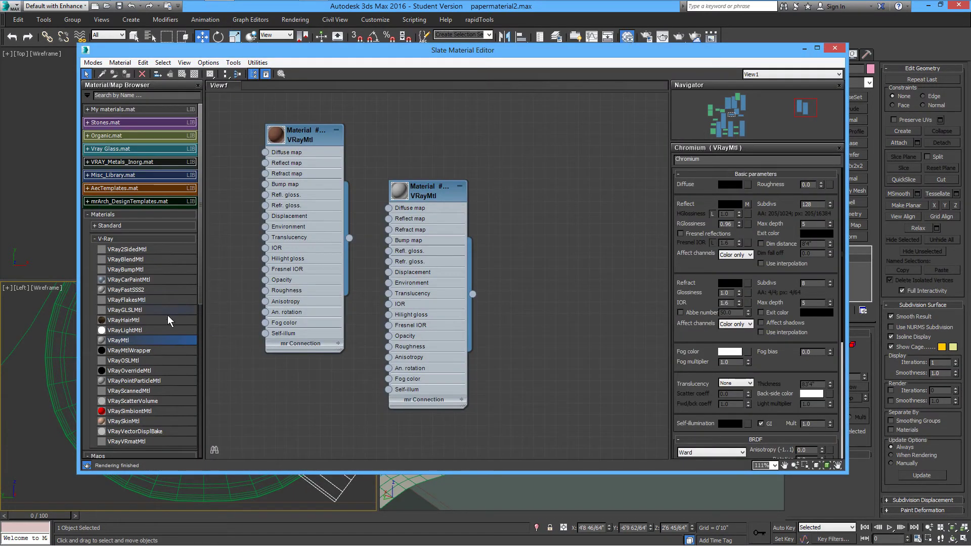
{"action": "left_click_drag", "start_coordinate": [517, 195], "coordinate": [553, 176]}
{"action": "double_click", "coordinate": [552, 174]}
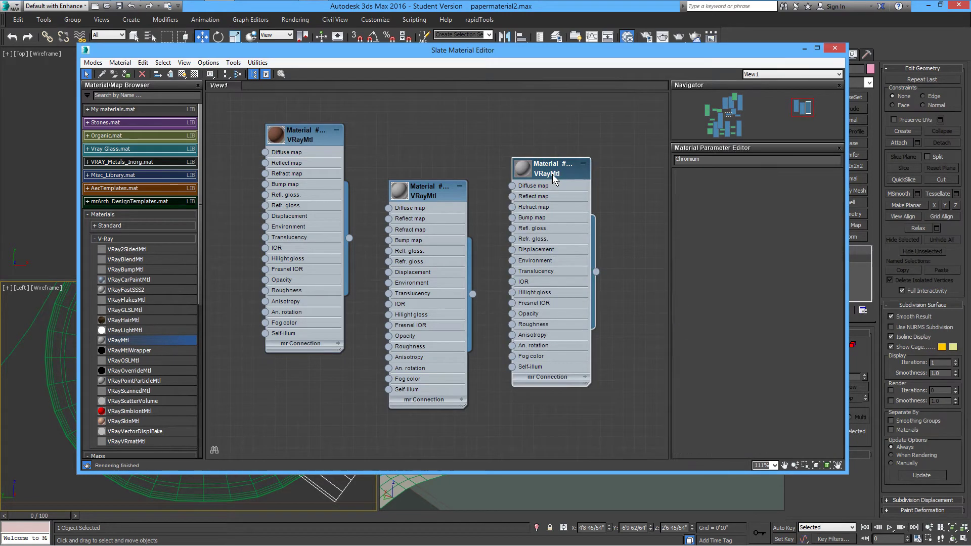
{"action": "type", "text": "C"}
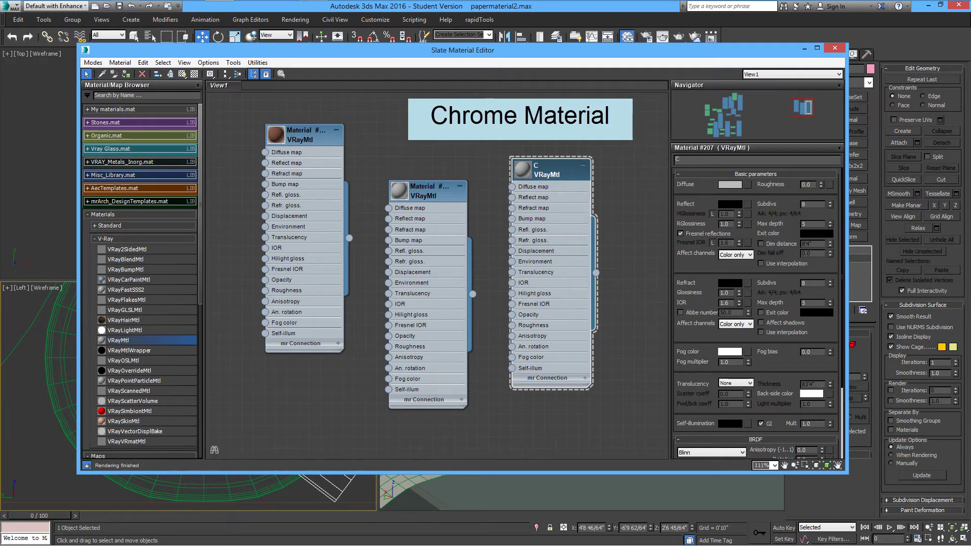
{"action": "type", "text": "home1"}
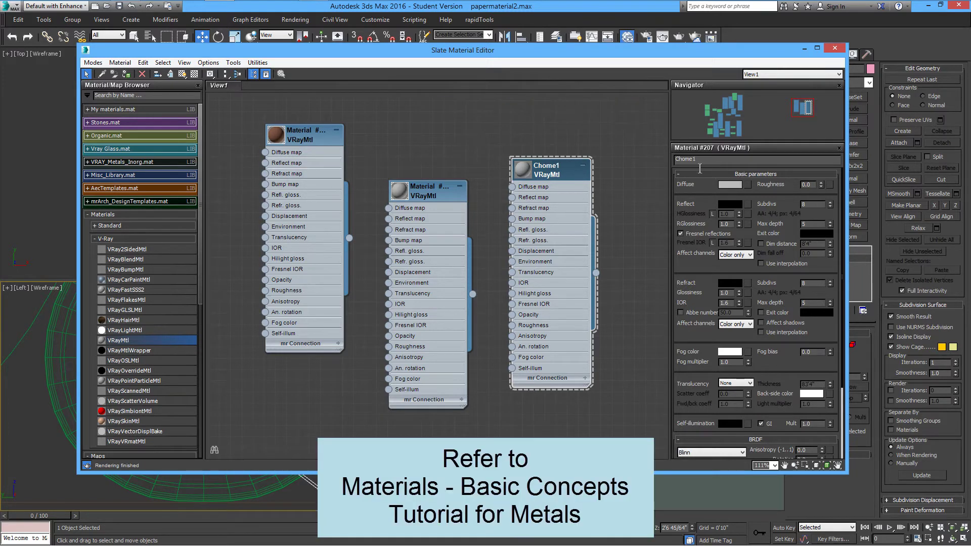
{"action": "left_click_drag", "start_coordinate": [564, 177], "coordinate": [598, 166]}
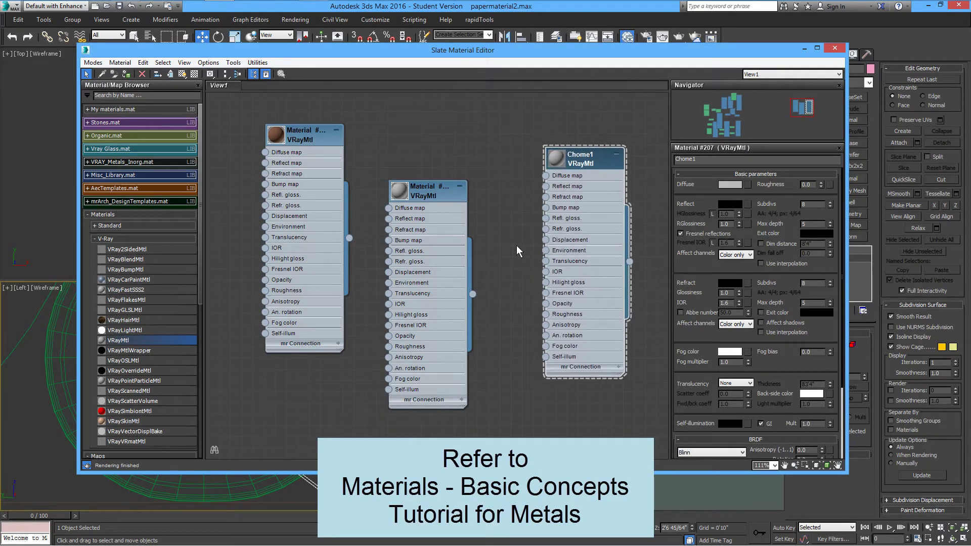
{"action": "middle_click_drag", "start_coordinate": [527, 246], "coordinate": [436, 255]}
{"action": "left_click_drag", "start_coordinate": [500, 177], "coordinate": [524, 164]}
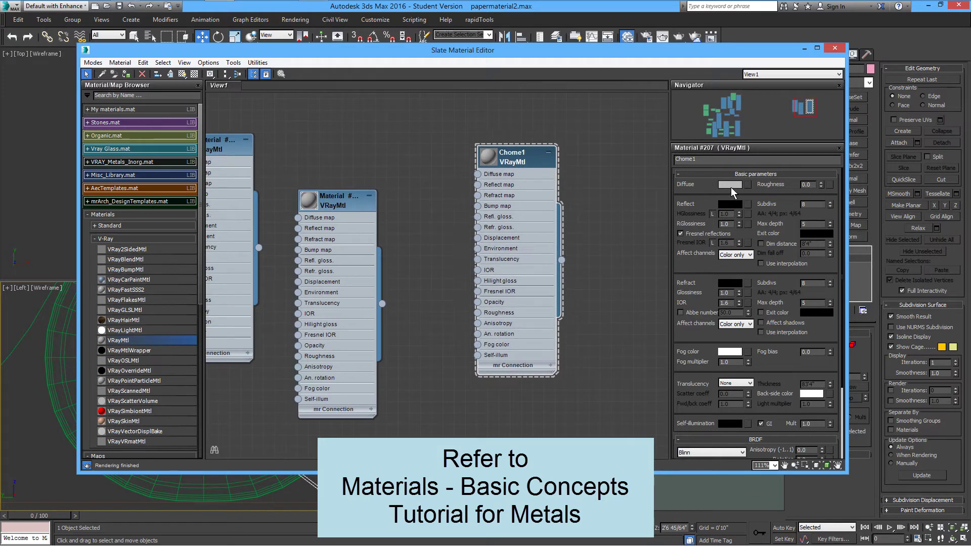
- Give Chome1 a black diffuse colour and set RGlossiness to 0.94 with Fresnel reflections off
{"action": "left_click", "coordinate": [730, 185]}
{"action": "left_click", "coordinate": [325, 115]}
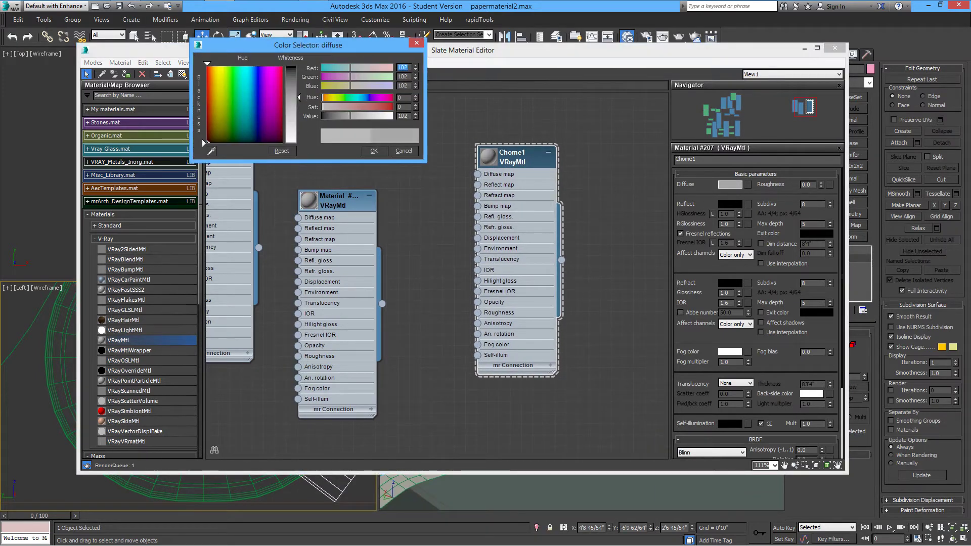
{"action": "left_click", "coordinate": [377, 151]}
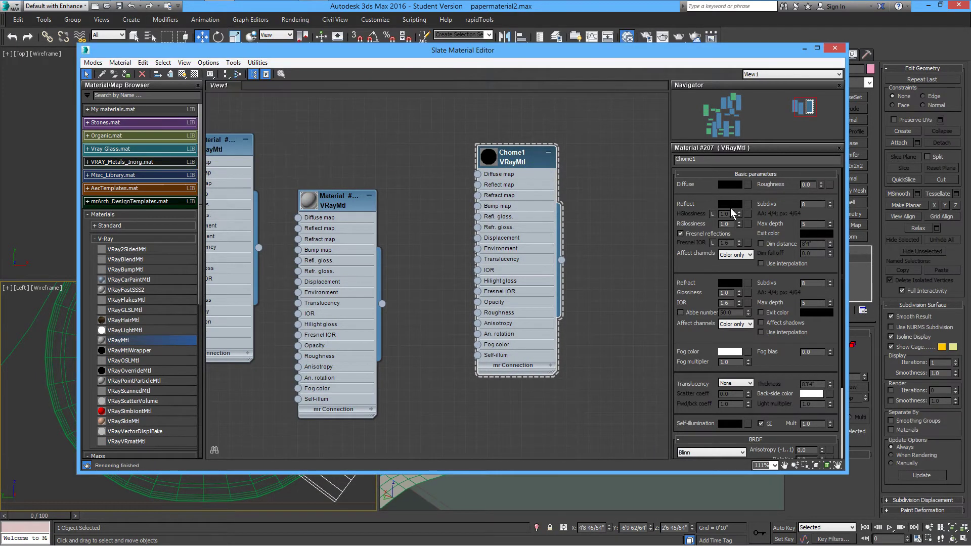
{"action": "left_click", "coordinate": [730, 204]}
{"action": "left_click", "coordinate": [387, 150]}
{"action": "left_click_drag", "start_coordinate": [741, 228], "coordinate": [747, 239]}
- Set the BRDF type of Chome1 to Ward
{"action": "scroll", "coordinate": [714, 270], "scroll_direction": "down", "scroll_amount": 3}
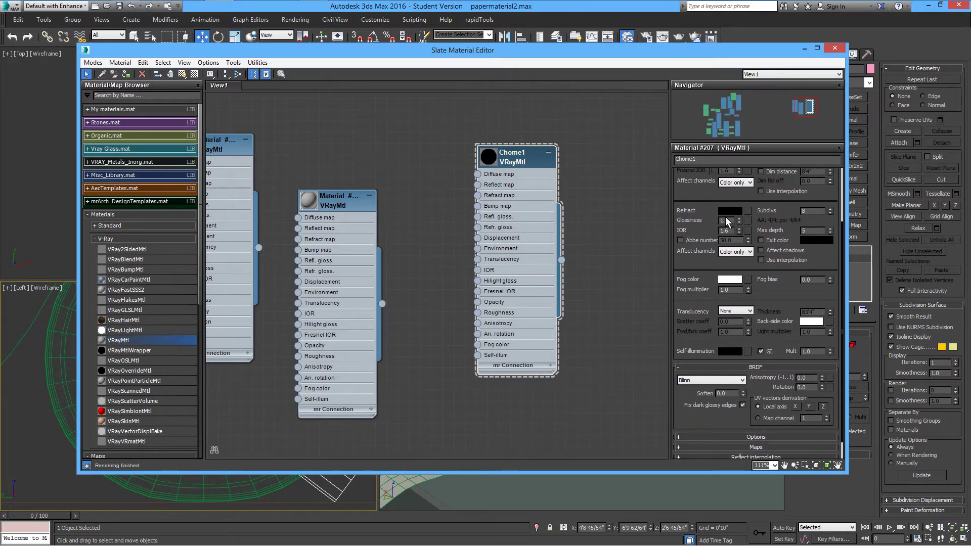
{"action": "scroll", "coordinate": [717, 280], "scroll_direction": "down", "scroll_amount": 1}
{"action": "left_click", "coordinate": [718, 358]}
{"action": "left_click", "coordinate": [702, 383]}
{"action": "scroll", "coordinate": [707, 314], "scroll_direction": "up", "scroll_amount": 4}
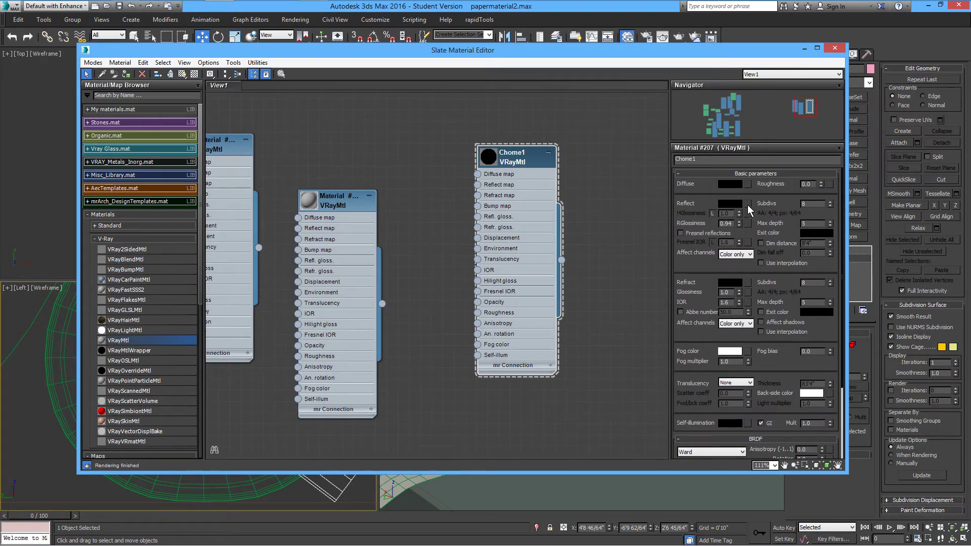
- Add a standard Falloff map beside Chome1 and connect it to the material's Reflect map input
{"action": "left_click", "coordinate": [748, 205]}
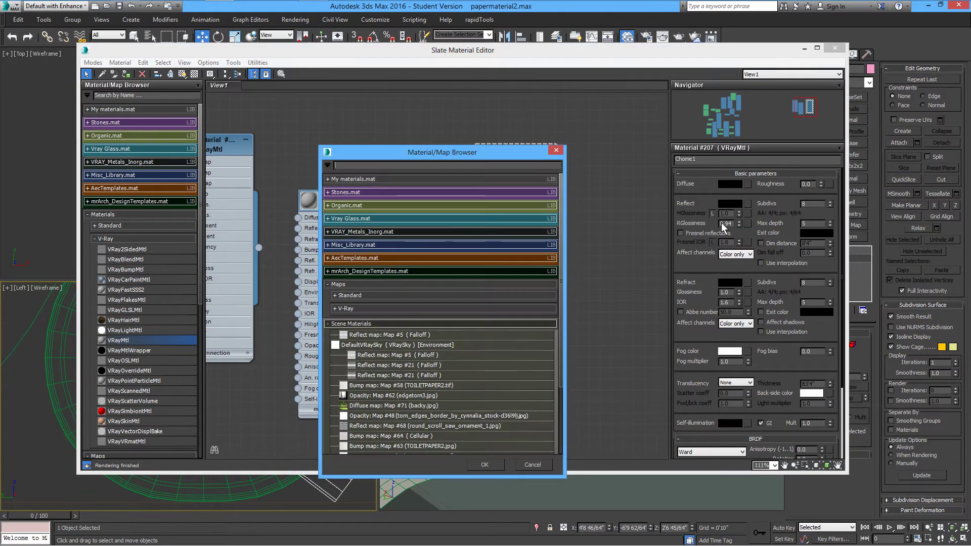
{"action": "left_click", "coordinate": [556, 150]}
{"action": "left_click", "coordinate": [105, 238]}
{"action": "left_click", "coordinate": [107, 265]}
{"action": "left_click_drag", "start_coordinate": [121, 360], "coordinate": [400, 144]}
{"action": "double_click", "coordinate": [417, 188]}
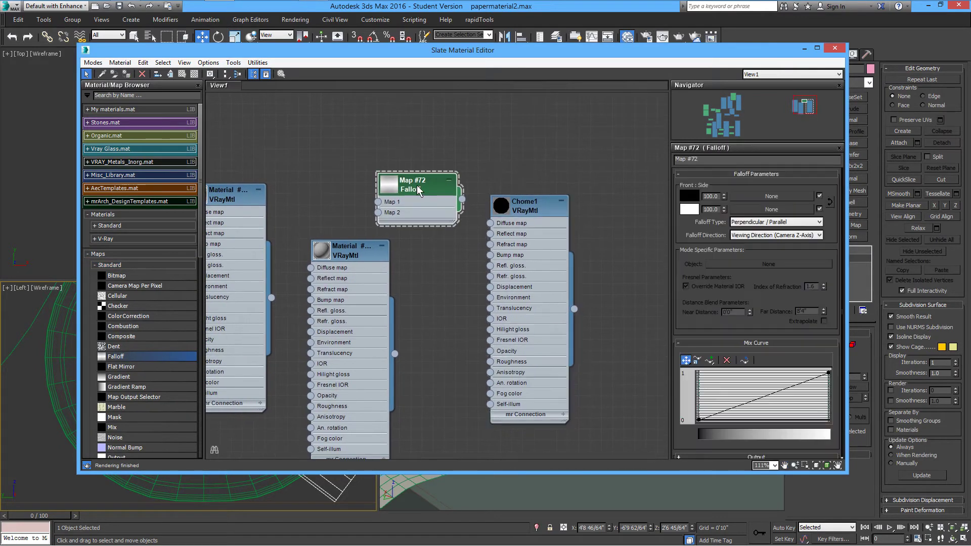
{"action": "left_click_drag", "start_coordinate": [434, 191], "coordinate": [490, 234]}
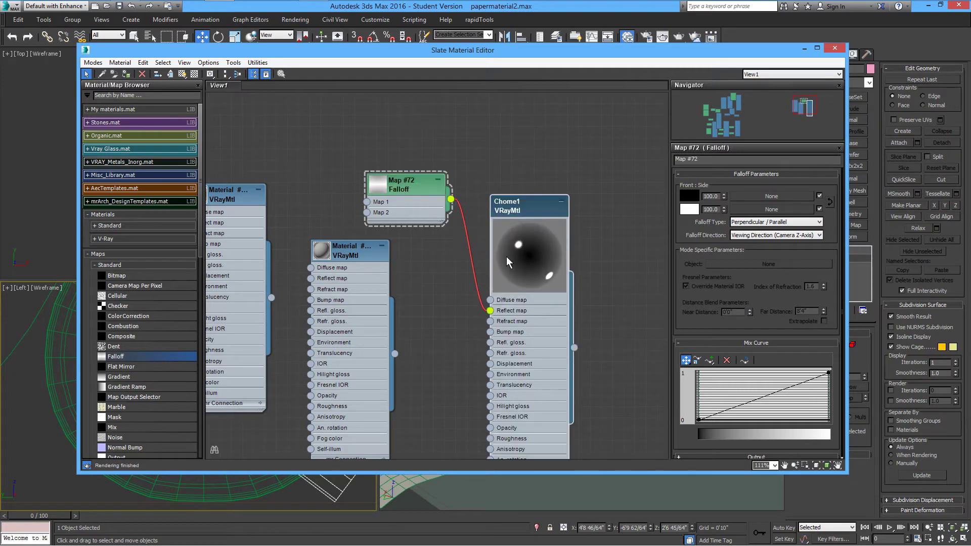
- Show the checkered background in the Chome1 preview and reselect the Falloff node
{"action": "left_click", "coordinate": [184, 77]}
{"action": "left_click", "coordinate": [184, 77]}
{"action": "left_click", "coordinate": [194, 76]}
{"action": "double_click", "coordinate": [524, 208]}
{"action": "left_click", "coordinate": [409, 135]}
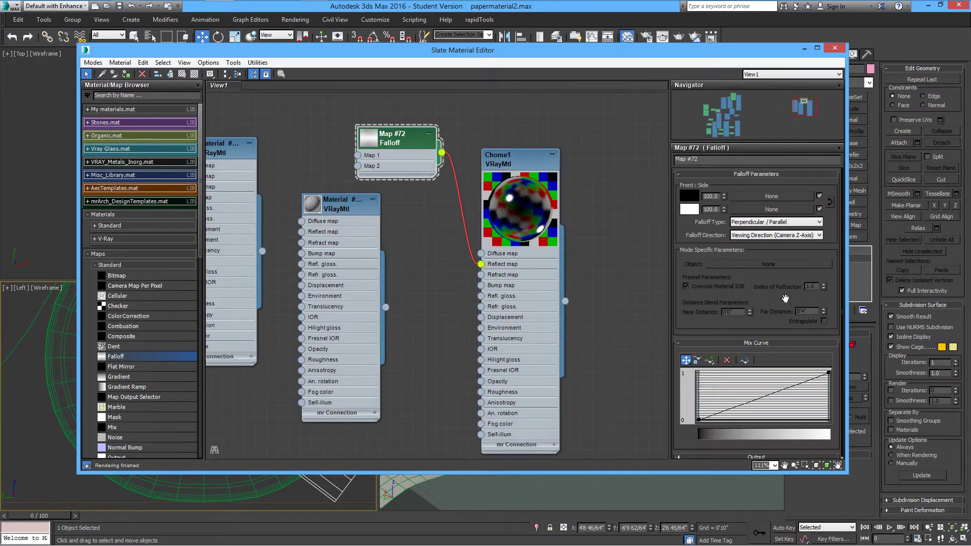
- Enable the Falloff's output color map in RGB mode and add two curve points at about 0.55 and 0.71
{"action": "left_click", "coordinate": [753, 224]}
{"action": "left_click", "coordinate": [752, 225]}
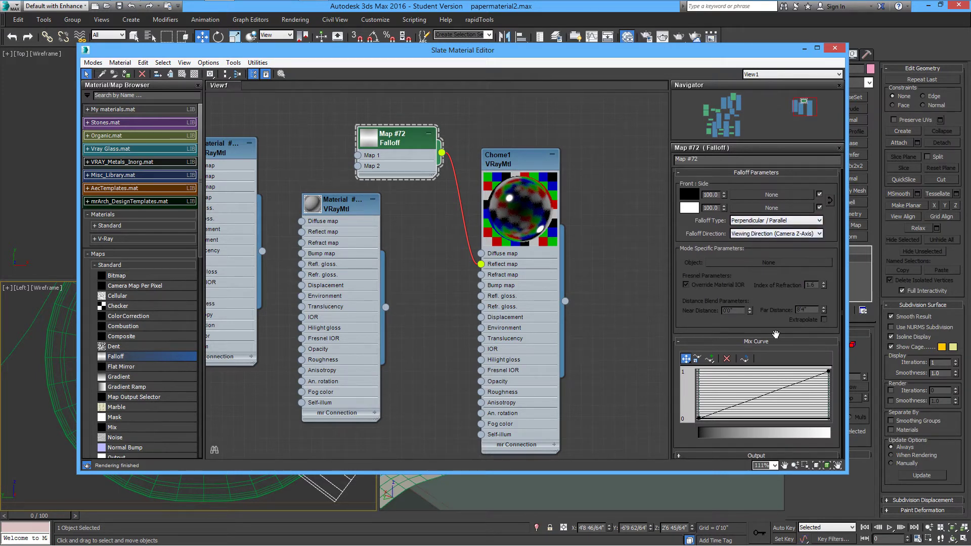
{"action": "left_click", "coordinate": [730, 343]}
{"action": "left_click", "coordinate": [722, 354]}
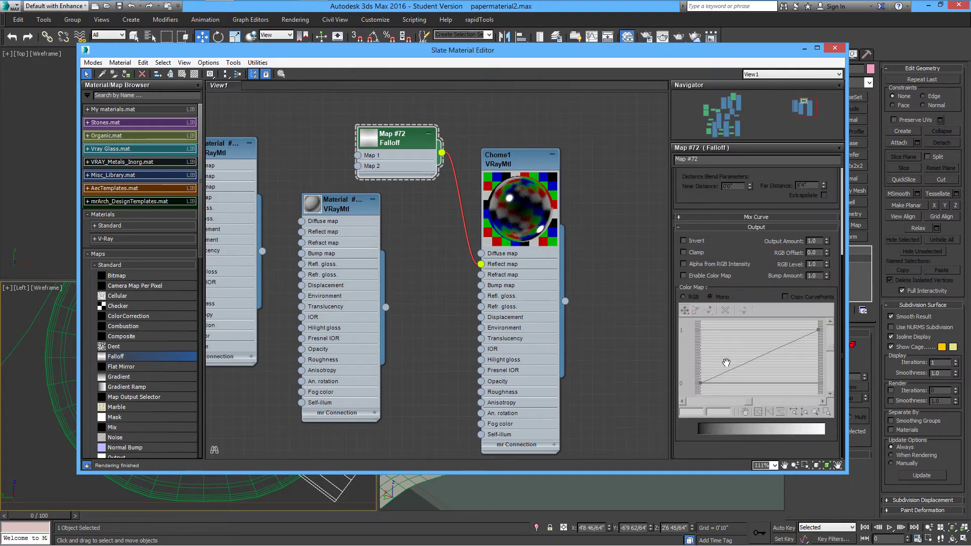
{"action": "left_click", "coordinate": [684, 277]}
{"action": "left_click", "coordinate": [684, 297]}
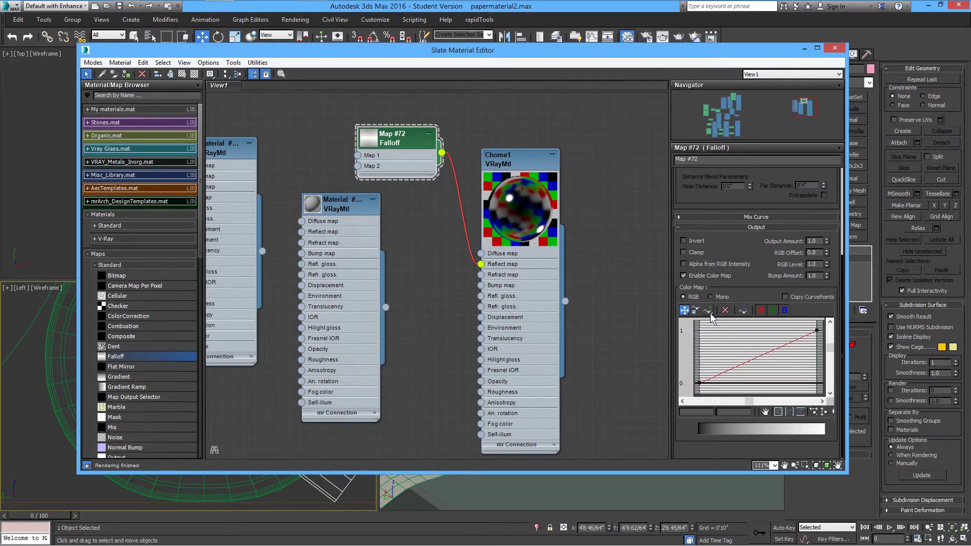
{"action": "left_click", "coordinate": [783, 347]}
{"action": "left_click", "coordinate": [789, 362]}
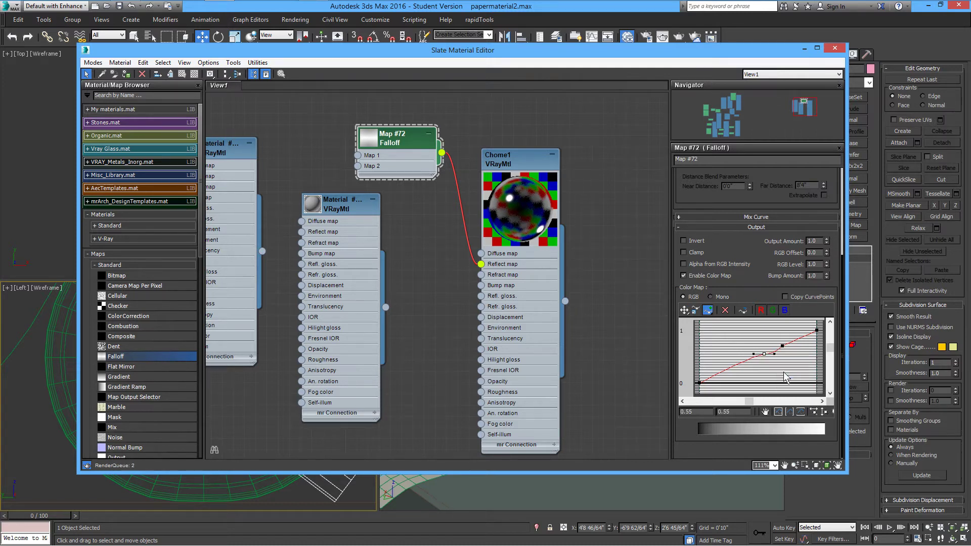
- Smooth the added curve points, raise the curve's start point and lower the inner points into a nearly level line before the final rise
{"action": "right_click", "coordinate": [783, 346]}
{"action": "left_click", "coordinate": [807, 374]}
{"action": "left_click", "coordinate": [684, 310]}
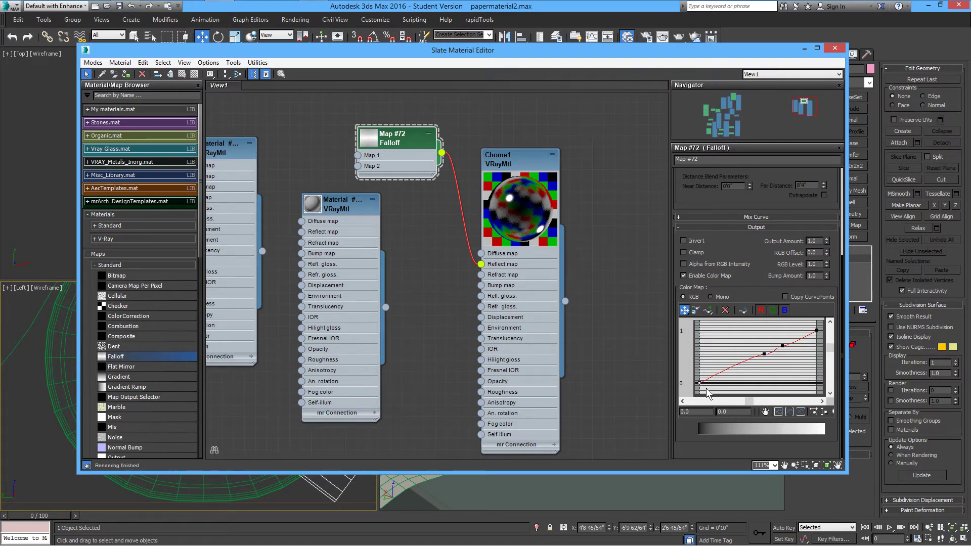
{"action": "left_click_drag", "start_coordinate": [701, 382], "coordinate": [704, 361]}
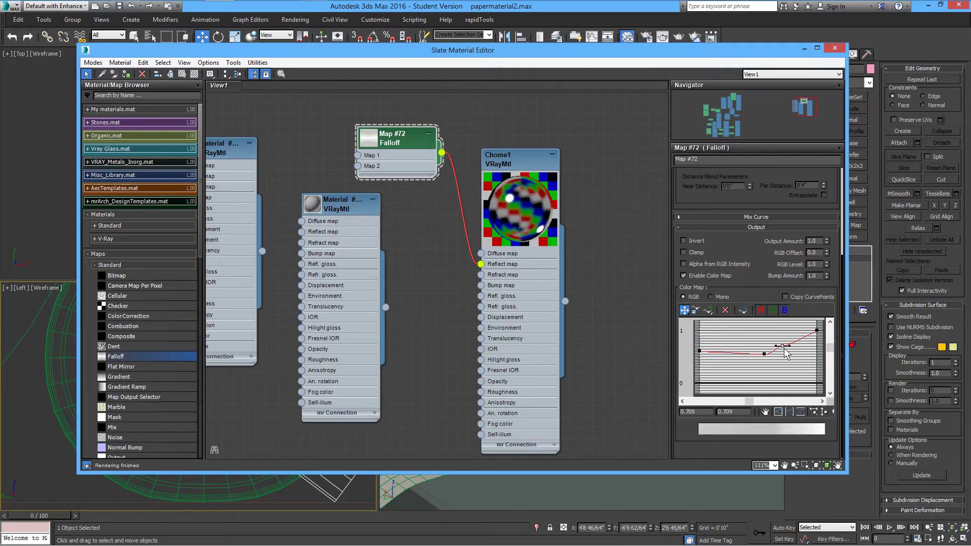
{"action": "left_click_drag", "start_coordinate": [792, 353], "coordinate": [769, 362]}
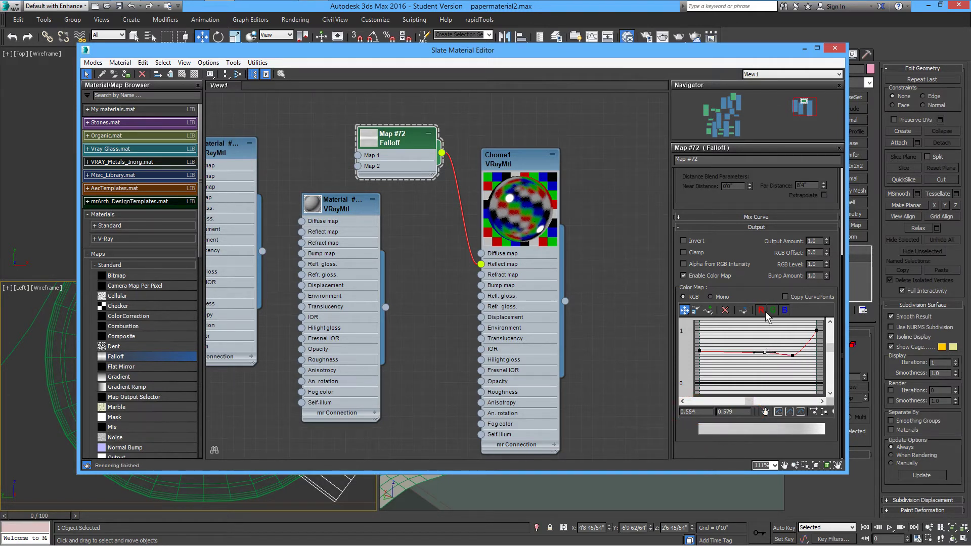
- Level the two inner points of the blue channel curve and enlarge the Falloff node's preview
{"action": "left_click", "coordinate": [761, 311]}
{"action": "left_click", "coordinate": [773, 311]}
{"action": "left_click", "coordinate": [774, 360]}
{"action": "left_click", "coordinate": [794, 356]}
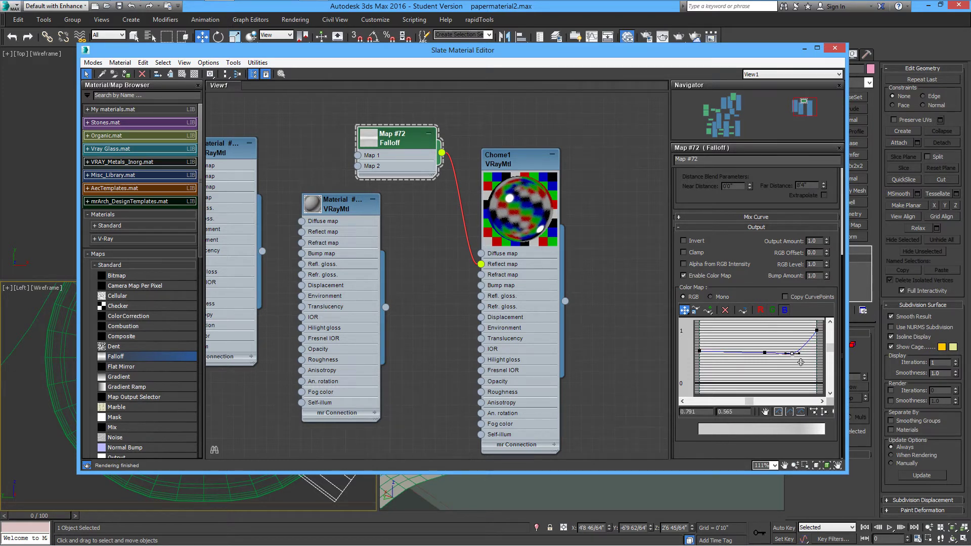
{"action": "left_click", "coordinate": [764, 352]}
{"action": "double_click", "coordinate": [369, 142]}
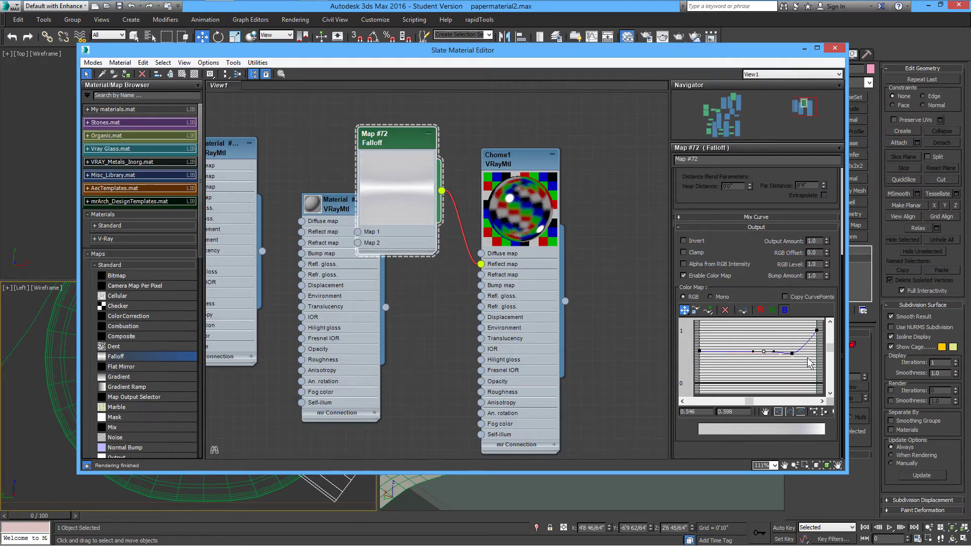
- Fine-tune the inner points of the Falloff's output curve one colour channel at a time, beginning with red
{"action": "left_click", "coordinate": [784, 313]}
{"action": "left_click", "coordinate": [773, 312]}
{"action": "left_click", "coordinate": [760, 312]}
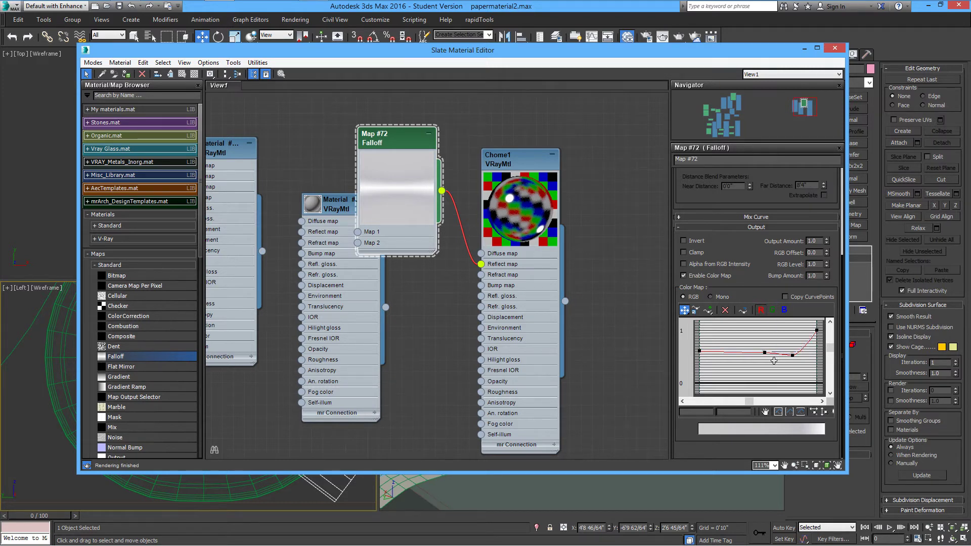
{"action": "left_click_drag", "start_coordinate": [793, 356], "coordinate": [803, 365]}
{"action": "left_click", "coordinate": [763, 312]}
{"action": "left_click", "coordinate": [762, 313]}
{"action": "left_click", "coordinate": [773, 312]}
{"action": "left_click", "coordinate": [786, 313]}
{"action": "left_click_drag", "start_coordinate": [788, 350], "coordinate": [765, 354]}
- Assign the Chome1 material to the paper roll's holder and clear the material editor from the viewports
{"action": "double_click", "coordinate": [529, 163]}
{"action": "left_click_drag", "start_coordinate": [609, 50], "coordinate": [509, 283]}
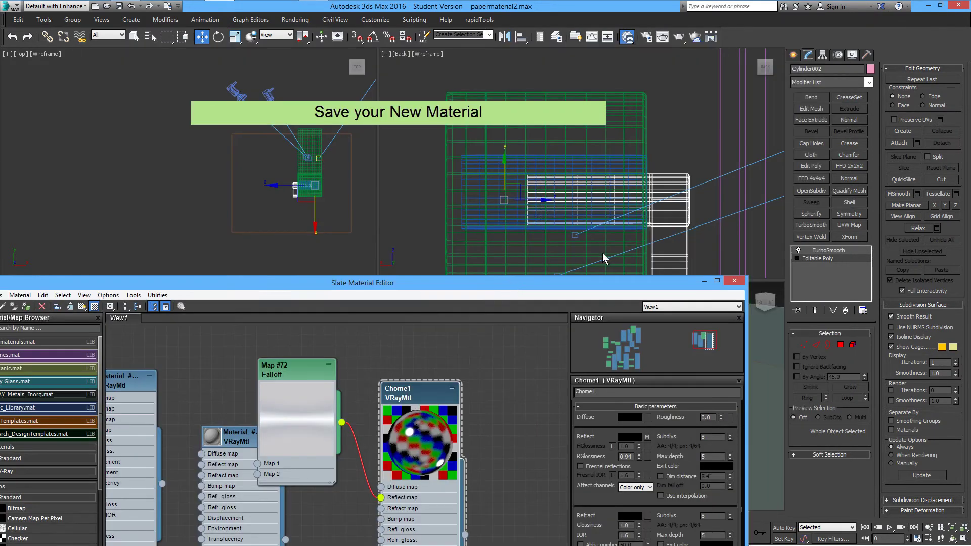
{"action": "left_click", "coordinate": [673, 188]}
{"action": "left_click", "coordinate": [30, 308]}
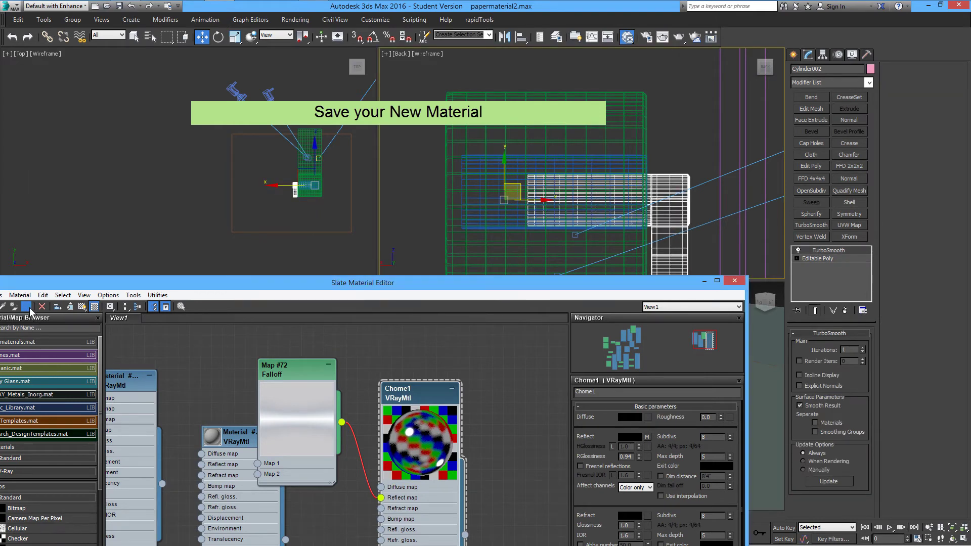
{"action": "left_click_drag", "start_coordinate": [488, 289], "coordinate": [0, 19]}
- Switch the perspective view to PhysCamera003, render it and display the VRaySampleRate channel
{"action": "left_click", "coordinate": [409, 289]}
{"action": "left_click", "coordinate": [409, 289]}
{"action": "mouse_move", "coordinate": [432, 299]}
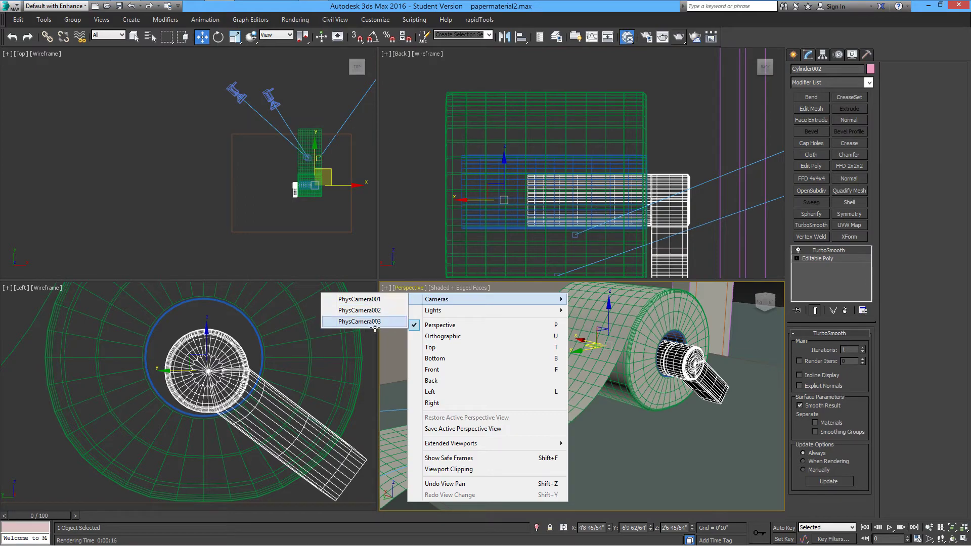
{"action": "left_click", "coordinate": [355, 320]}
{"action": "left_click", "coordinate": [679, 36]}
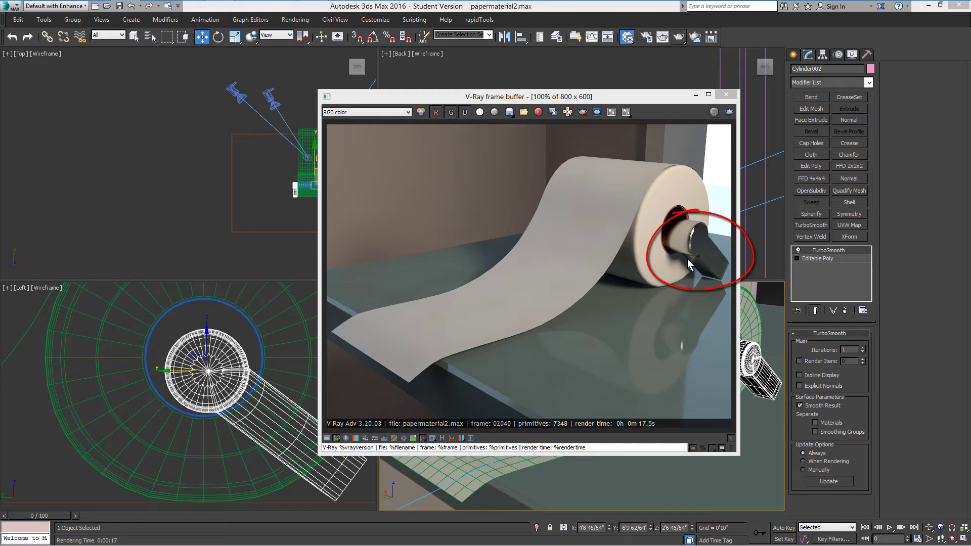
{"action": "left_click", "coordinate": [378, 114]}
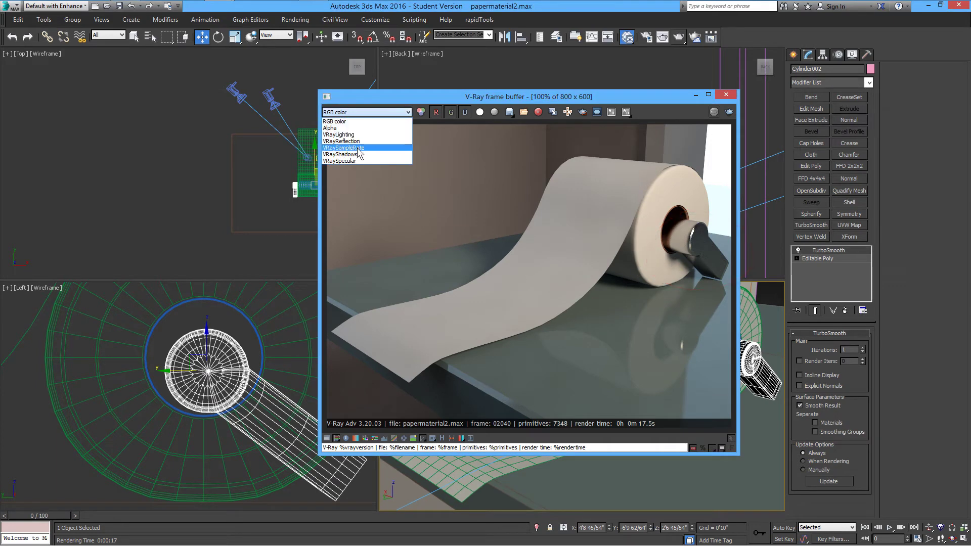
{"action": "left_click", "coordinate": [356, 148]}
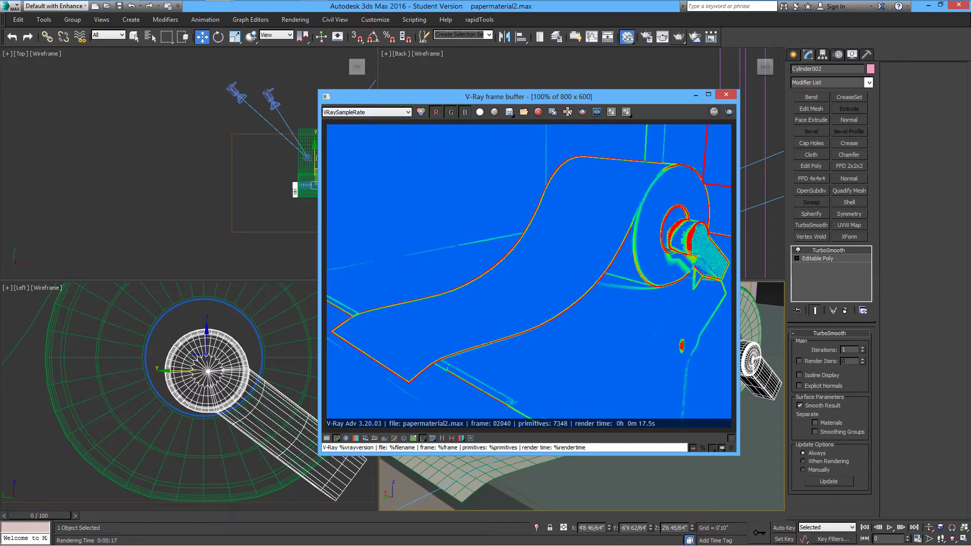
- Change the reflection Subdivs value of the Chome1 material
{"action": "left_click", "coordinate": [678, 37]}
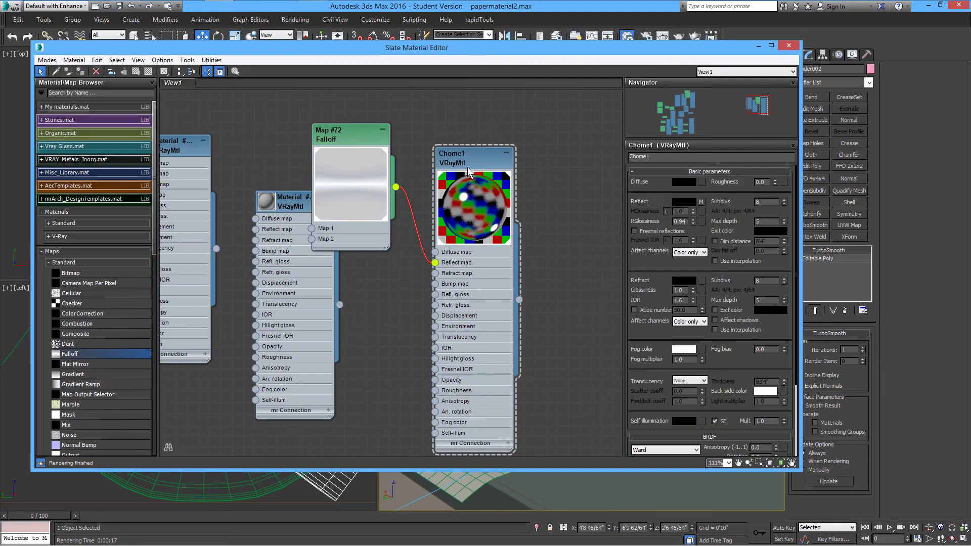
{"action": "left_click", "coordinate": [475, 162]}
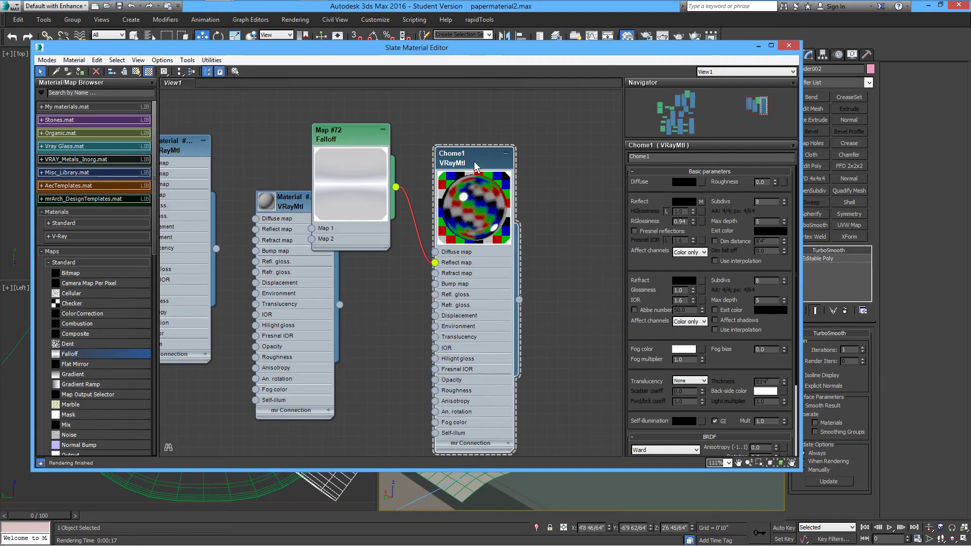
{"action": "double_click", "coordinate": [756, 203]}
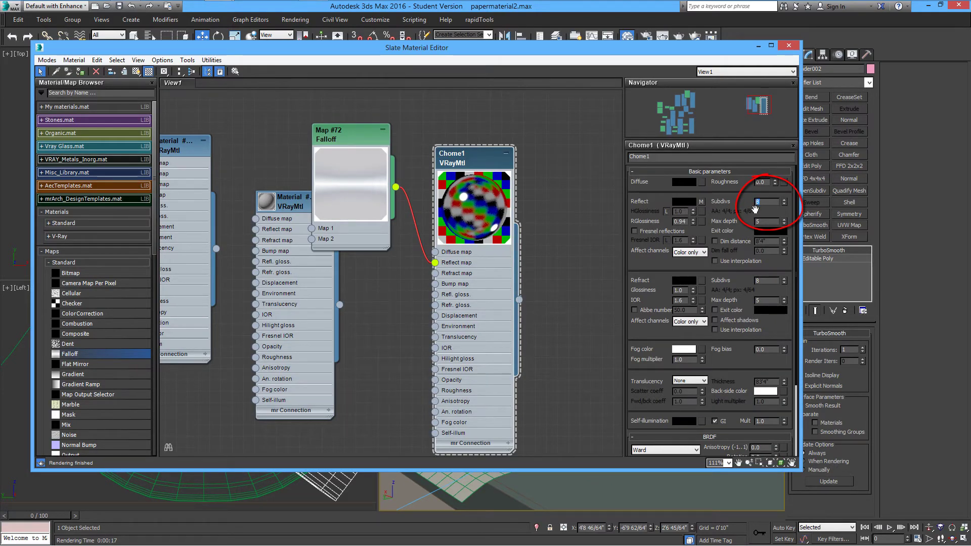
{"action": "key", "text": "Return"}
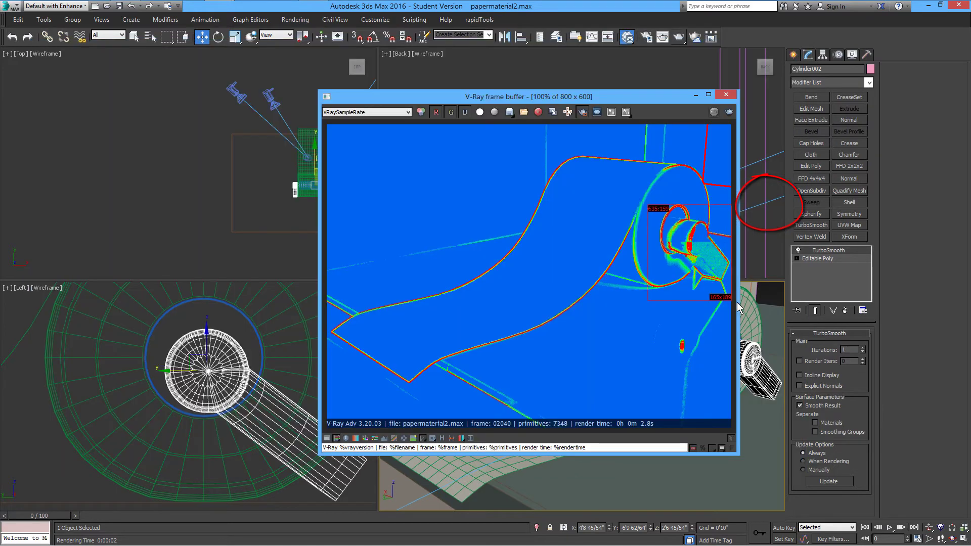
- Re-render only the region around the holder with the RGB color channel displayed, and turn region rendering off
{"action": "left_click", "coordinate": [678, 40]}
{"action": "left_click", "coordinate": [385, 112]}
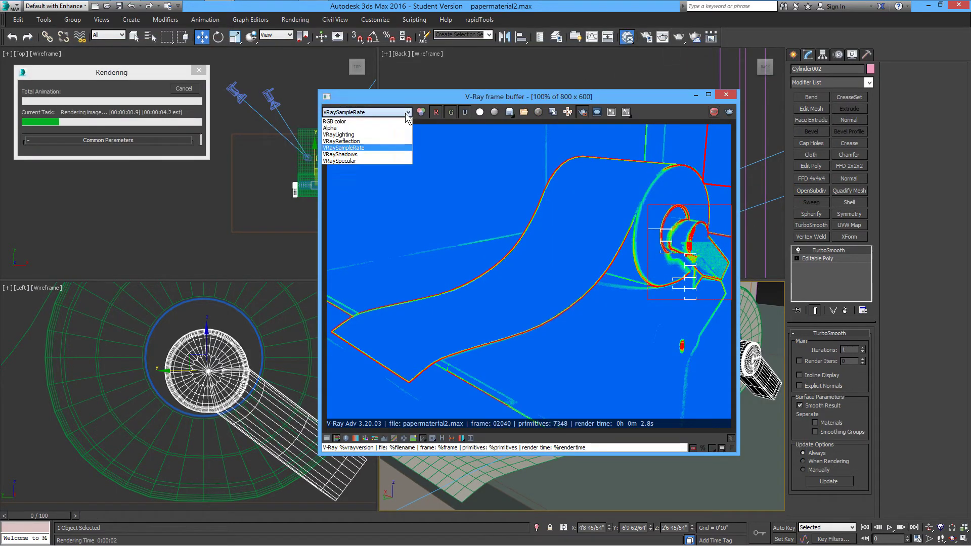
{"action": "left_click", "coordinate": [345, 122]}
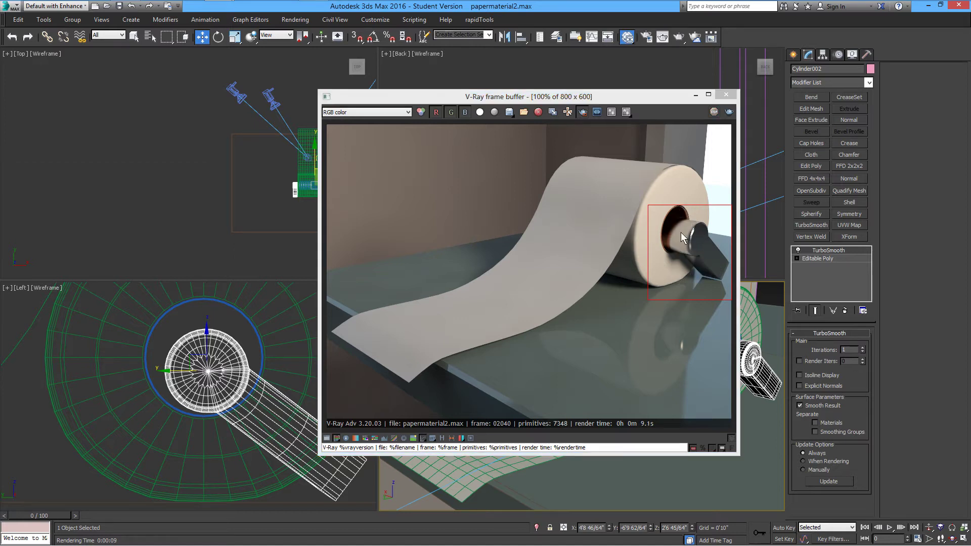
{"action": "left_click", "coordinate": [583, 113]}
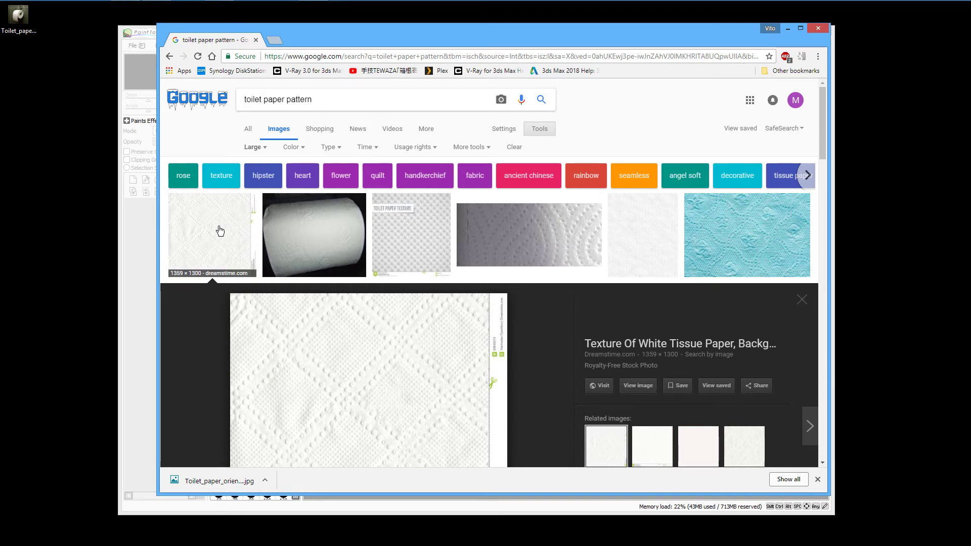
- Open the white tissue paper texture at full size, save it to the desktop as toilpaper and close the browser
{"action": "scroll", "coordinate": [523, 326], "scroll_direction": "down", "scroll_amount": 1}
{"action": "scroll", "coordinate": [524, 329], "scroll_direction": "down", "scroll_amount": 3}
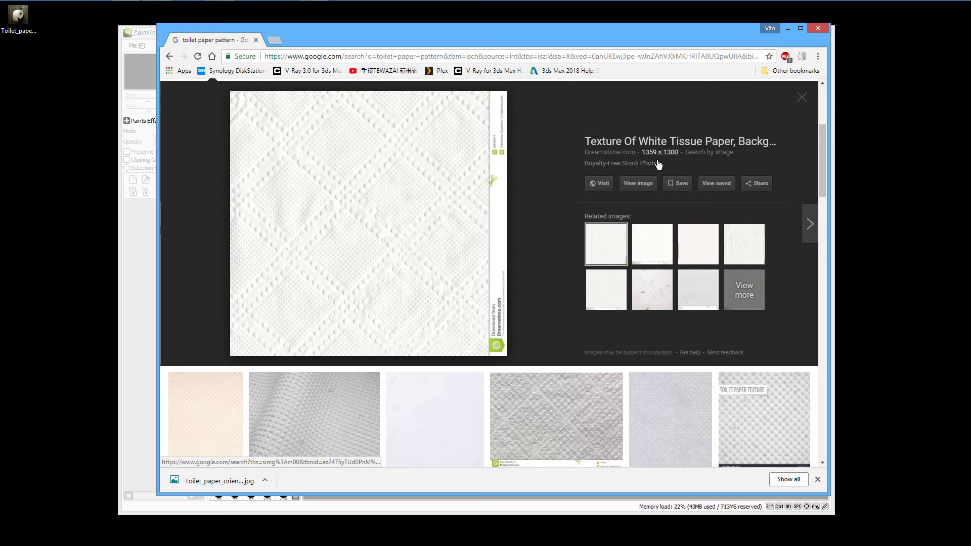
{"action": "left_click", "coordinate": [640, 189]}
{"action": "left_click_drag", "start_coordinate": [442, 210], "coordinate": [78, 199]}
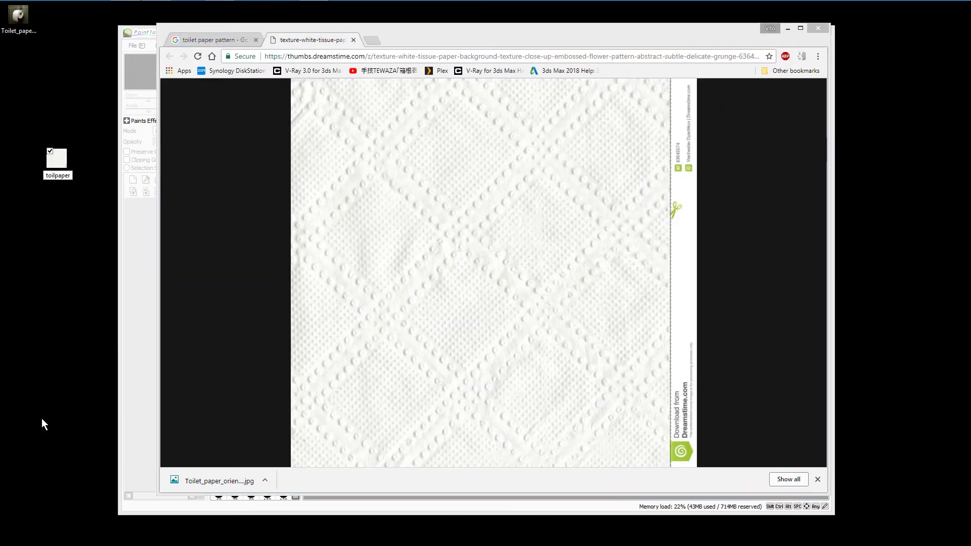
{"action": "left_click", "coordinate": [818, 29]}
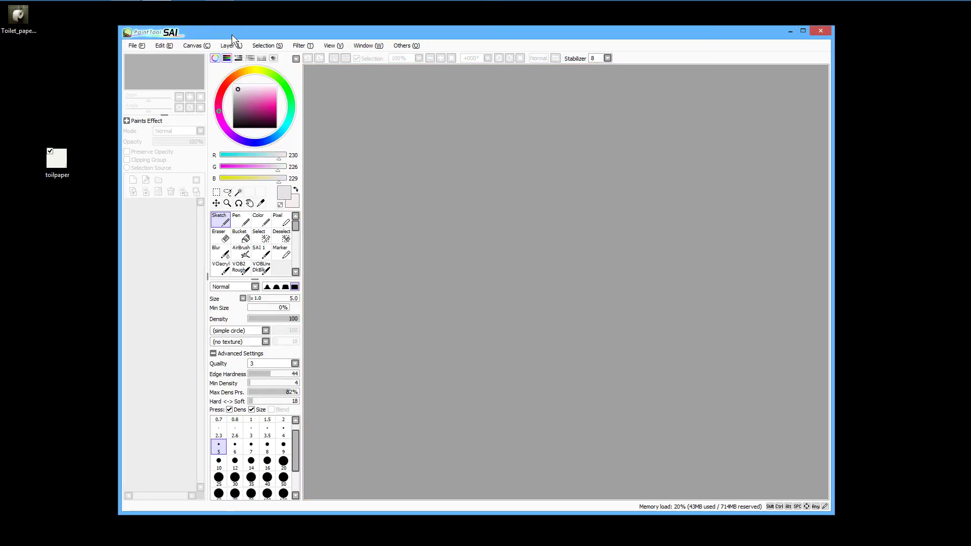
- Open the toilpaper image in PaintTool SAI, crop off the watermark strip and save it as toilpaperbase.jpg
{"action": "left_click_drag", "start_coordinate": [57, 163], "coordinate": [511, 204]}
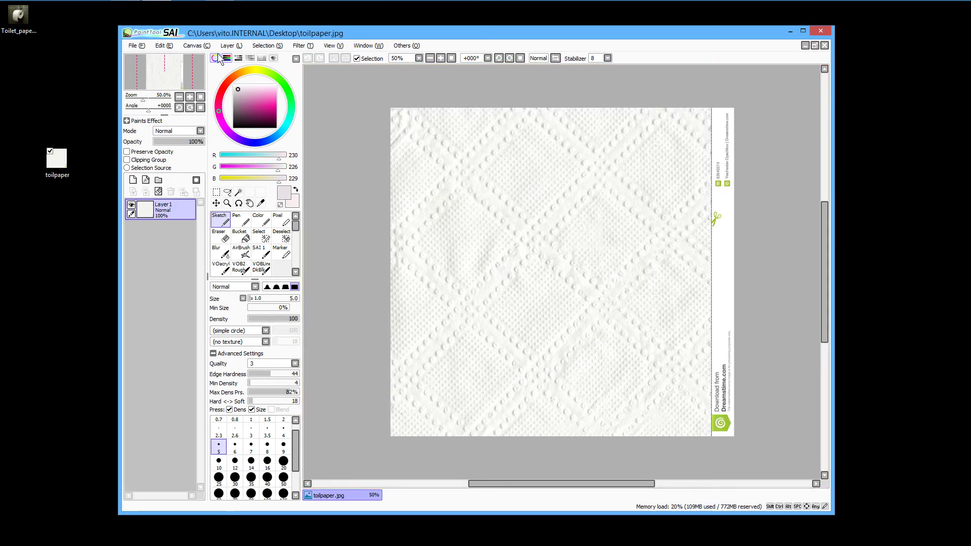
{"action": "left_click", "coordinate": [218, 200]}
{"action": "left_click", "coordinate": [217, 192]}
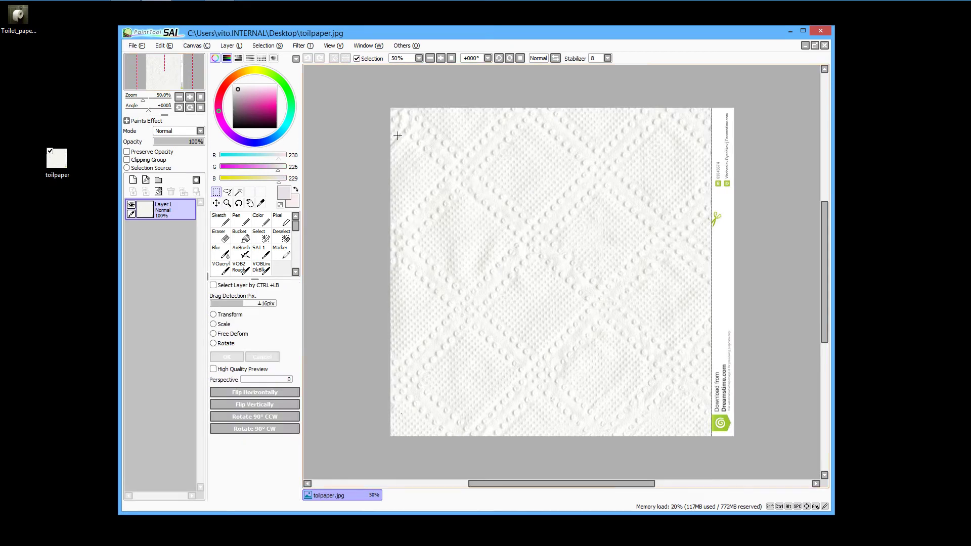
{"action": "left_click_drag", "start_coordinate": [394, 108], "coordinate": [707, 440]}
{"action": "left_click", "coordinate": [197, 45]}
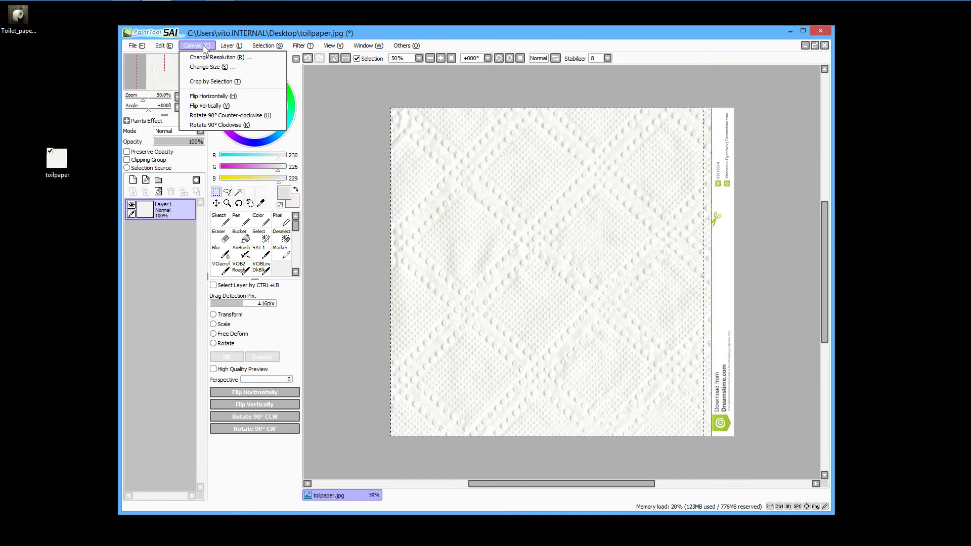
{"action": "left_click", "coordinate": [202, 82]}
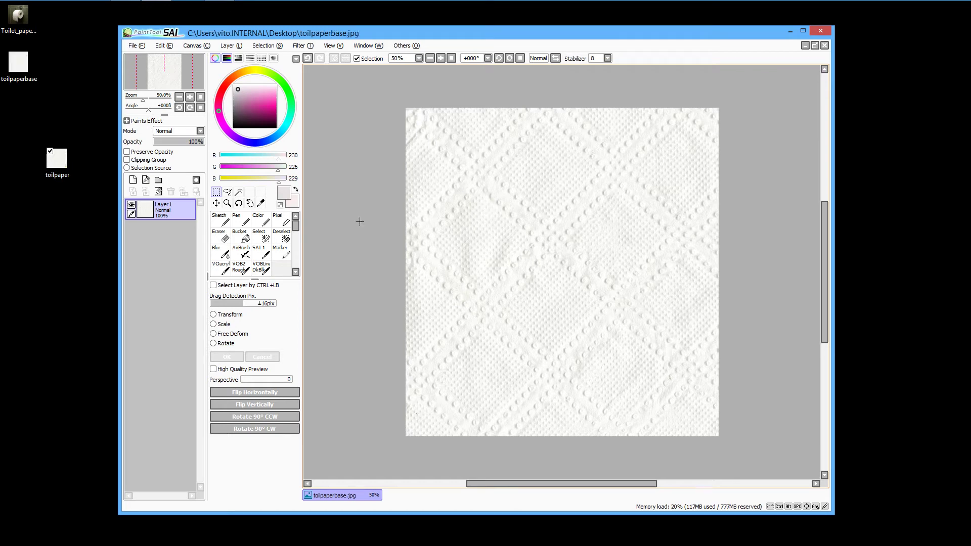
- Add a layer above the tissue paper layer, hide the tissue layer, and select a narrow strip along the canvas's left edge
{"action": "left_click", "coordinate": [135, 180]}
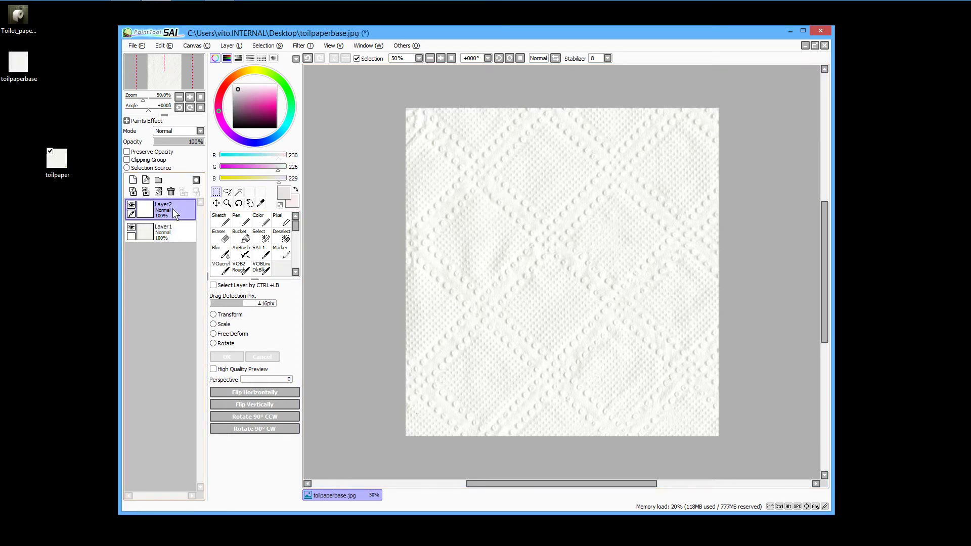
{"action": "left_click", "coordinate": [131, 227]}
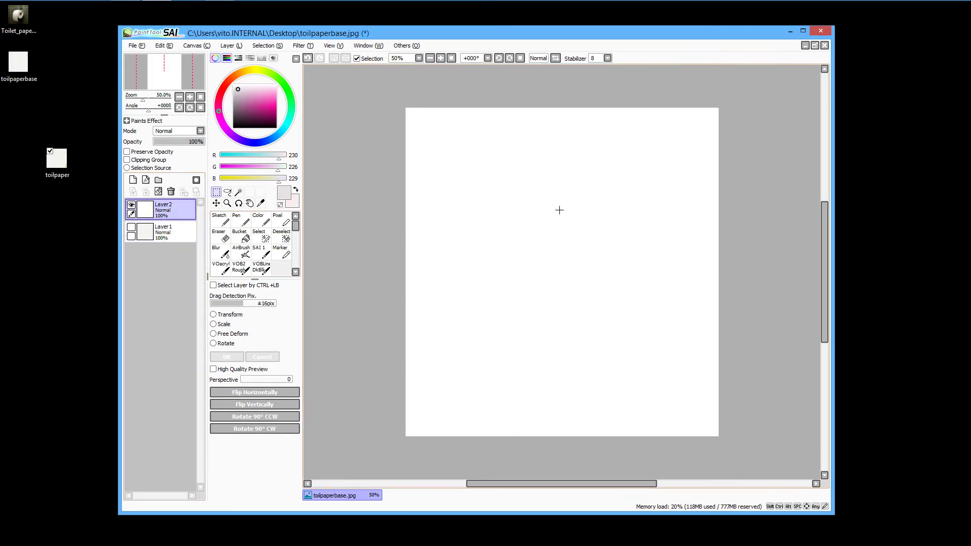
{"action": "left_click_drag", "start_coordinate": [375, 115], "coordinate": [392, 458]}
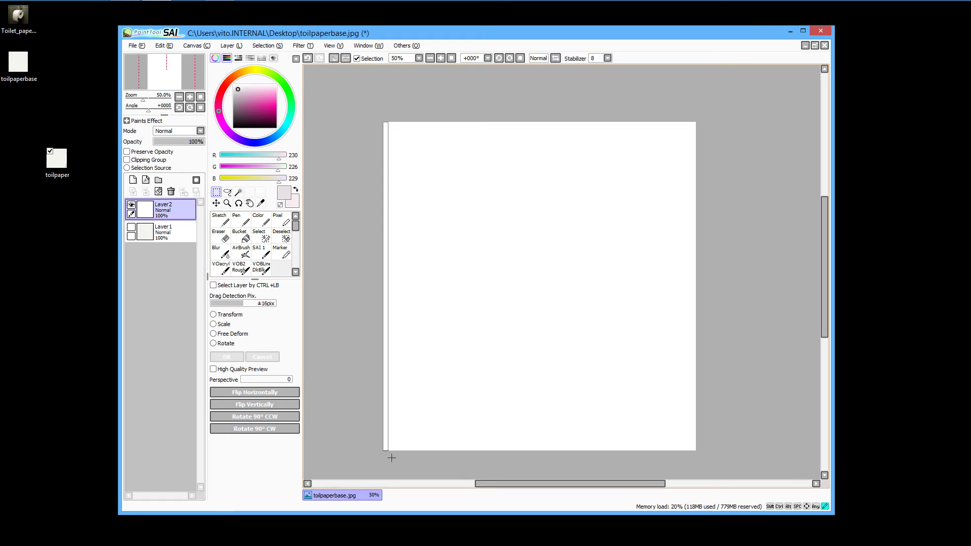
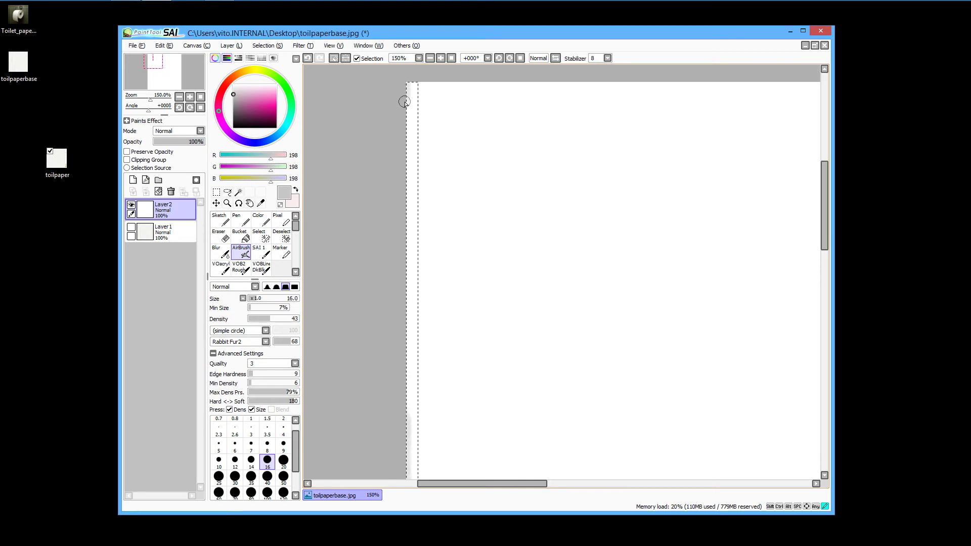
- Airbrush faint light-grey smudges at size 16 down the canvas's side edges and clear the selection
{"action": "mouse_move", "coordinate": [401, 201]}
{"action": "left_mouse_down"}
{"action": "mouse_move", "coordinate": [405, 192]}
{"action": "mouse_move", "coordinate": [402, 424]}
{"action": "left_mouse_up"}
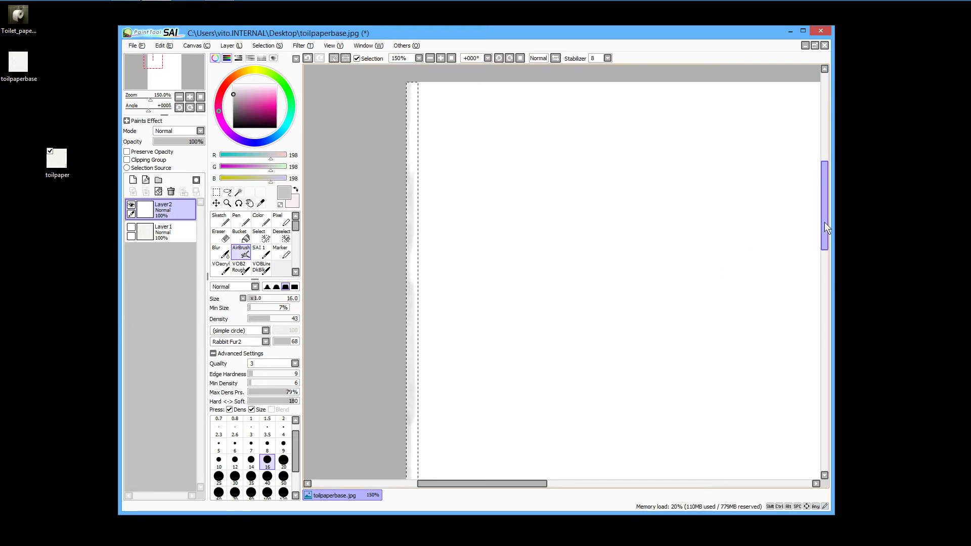
{"action": "left_click_drag", "start_coordinate": [826, 239], "coordinate": [826, 340]}
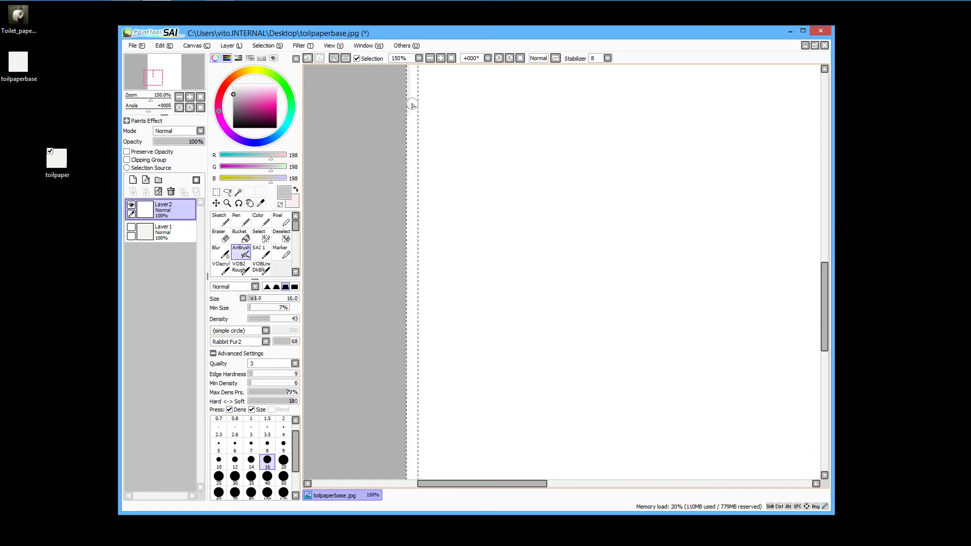
{"action": "mouse_move", "coordinate": [412, 104]}
{"action": "left_mouse_down"}
{"action": "mouse_move", "coordinate": [402, 115]}
{"action": "mouse_move", "coordinate": [405, 167]}
{"action": "left_mouse_up"}
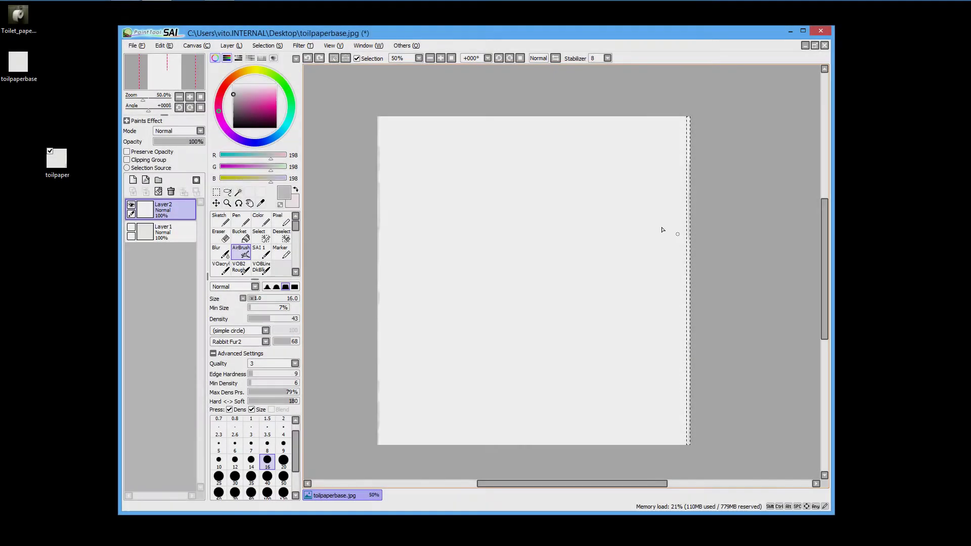
{"action": "key", "text": "ctrl+t"}
{"action": "key", "text": "ctrl+d"}
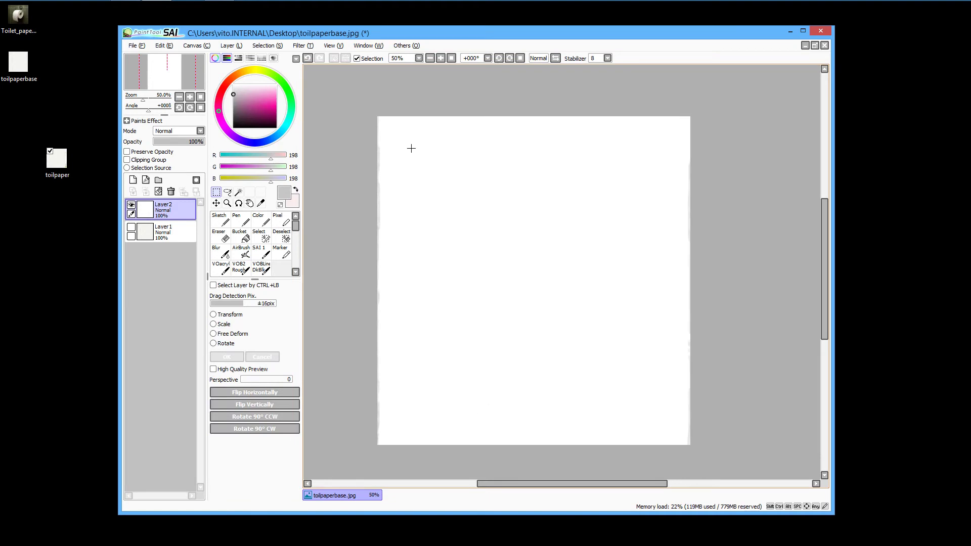
- Select a thin strip along the canvas's top edge and set the airbrush colour to a mid grey of RGB 165
{"action": "left_click_drag", "start_coordinate": [370, 114], "coordinate": [718, 122]}
{"action": "left_click", "coordinate": [240, 252]}
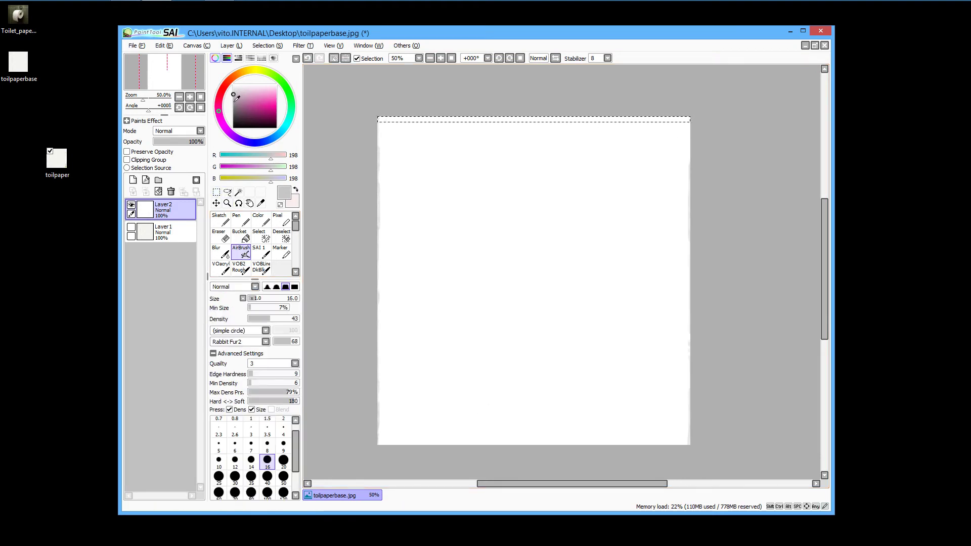
{"action": "left_click", "coordinate": [233, 100]}
- Airbrush a row of spaced grey dashes along the top strip and clear the selection
{"action": "left_click", "coordinate": [419, 58]}
{"action": "left_click", "coordinate": [399, 152]}
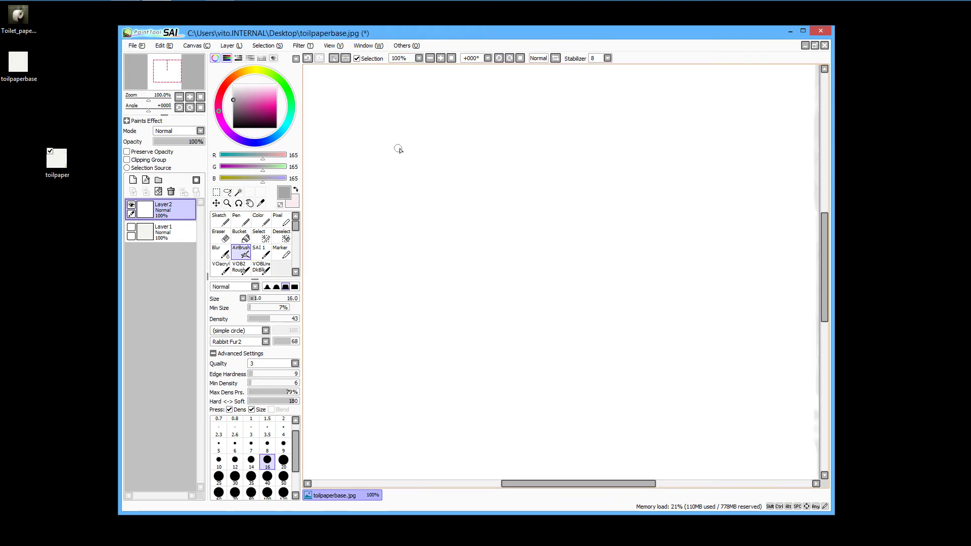
{"action": "scroll", "coordinate": [415, 147], "scroll_direction": "up", "scroll_amount": 4}
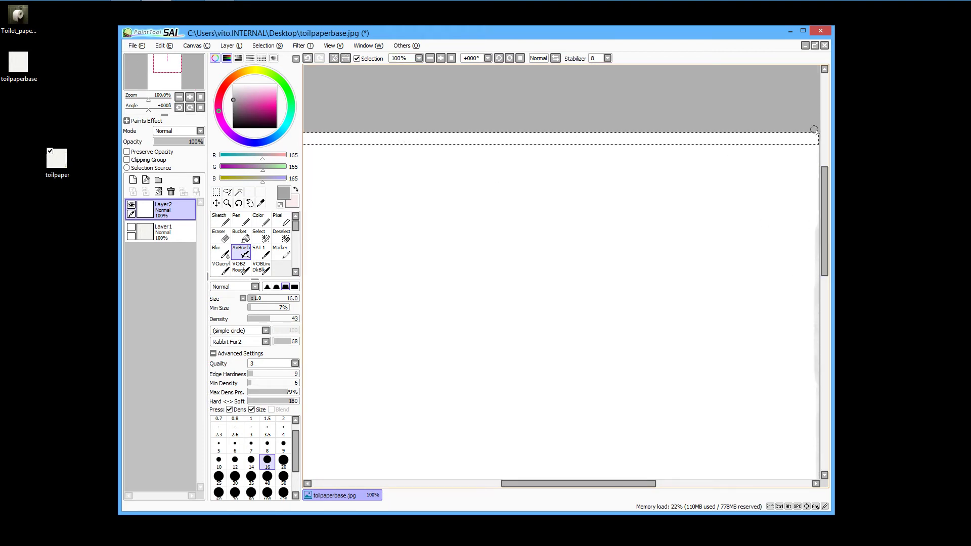
{"action": "mouse_move", "coordinate": [814, 131]}
{"action": "left_mouse_down"}
{"action": "mouse_move", "coordinate": [625, 133]}
{"action": "mouse_move", "coordinate": [666, 134]}
{"action": "mouse_move", "coordinate": [652, 134]}
{"action": "left_mouse_up"}
{"action": "key", "text": "ctrl+z"}
{"action": "left_click_drag", "start_coordinate": [574, 134], "coordinate": [609, 134]}
{"action": "left_click_drag", "start_coordinate": [490, 135], "coordinate": [535, 135]}
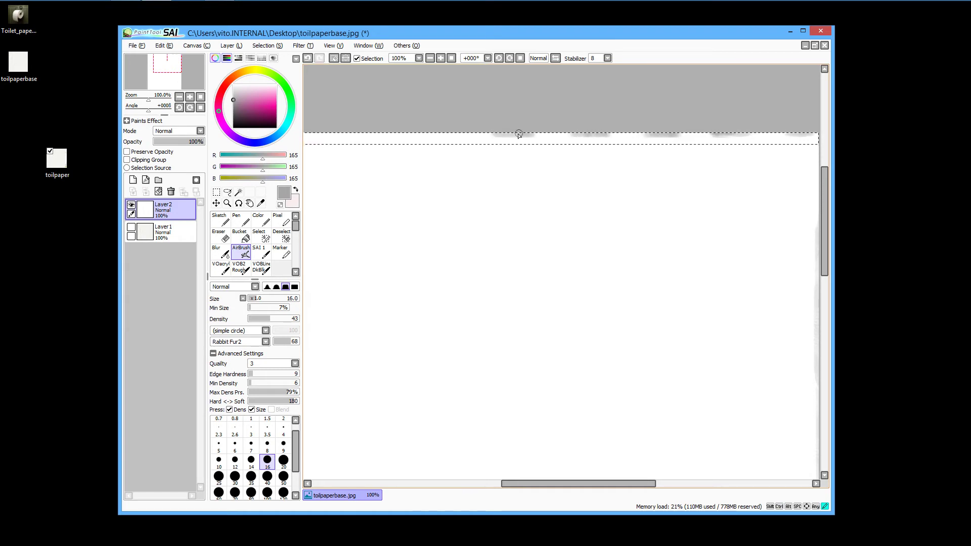
{"action": "mouse_move", "coordinate": [423, 134]}
{"action": "left_mouse_down"}
{"action": "mouse_move", "coordinate": [447, 134]}
{"action": "mouse_move", "coordinate": [424, 134]}
{"action": "left_mouse_up"}
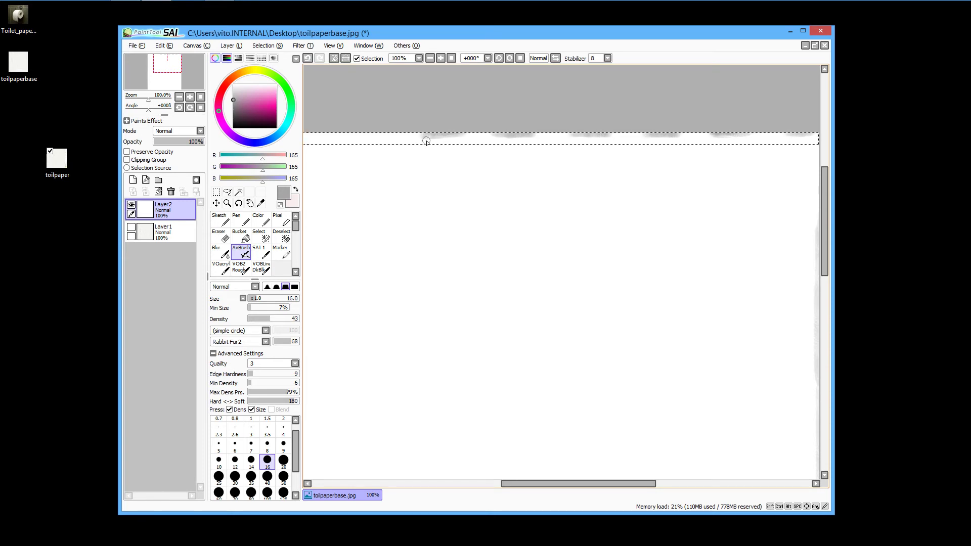
{"action": "scroll", "coordinate": [415, 147], "scroll_direction": "down", "scroll_amount": 2}
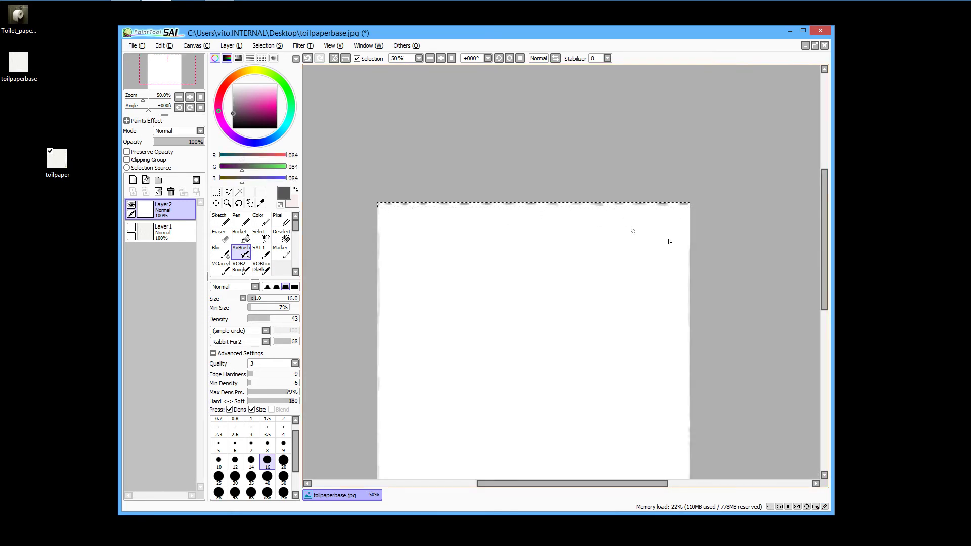
{"action": "left_click_drag", "start_coordinate": [825, 226], "coordinate": [823, 250]}
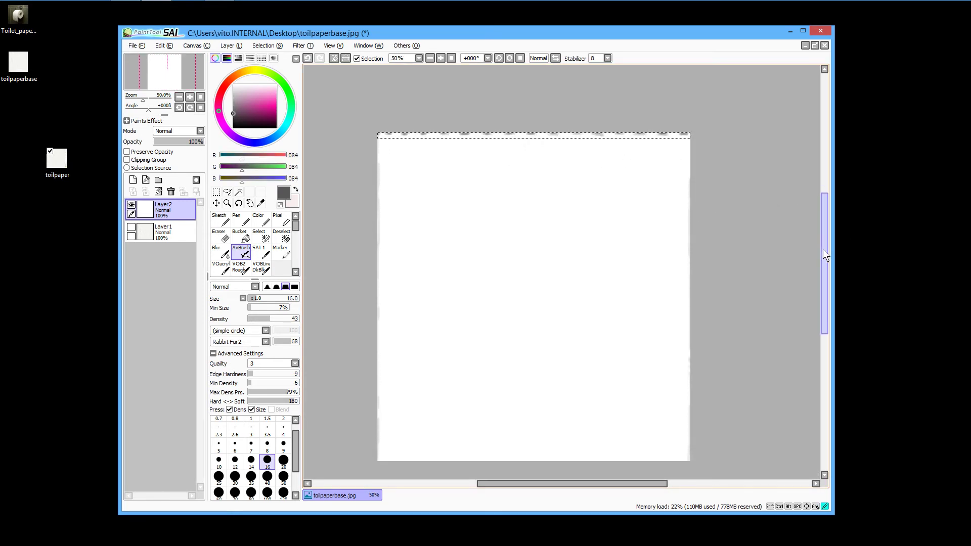
{"action": "left_click", "coordinate": [216, 191]}
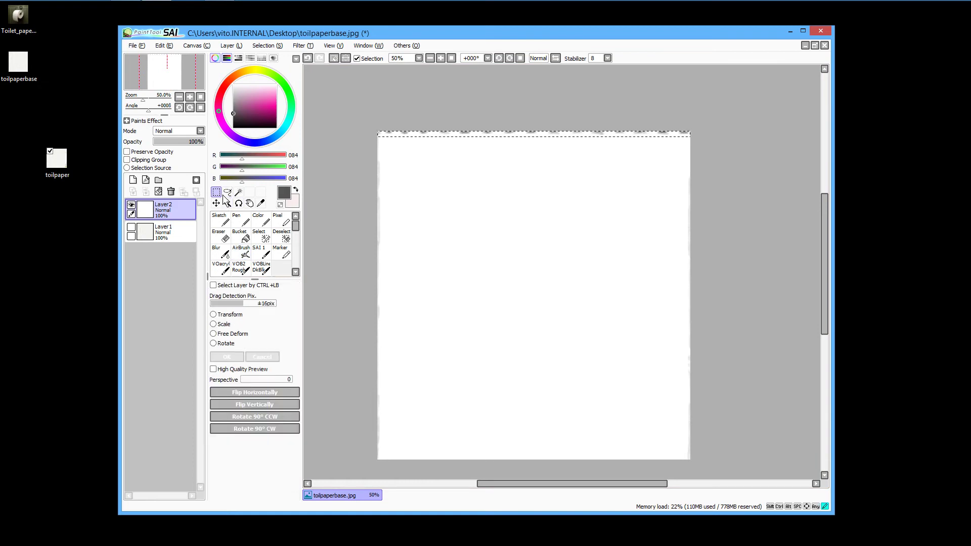
{"action": "left_click", "coordinate": [325, 163]}
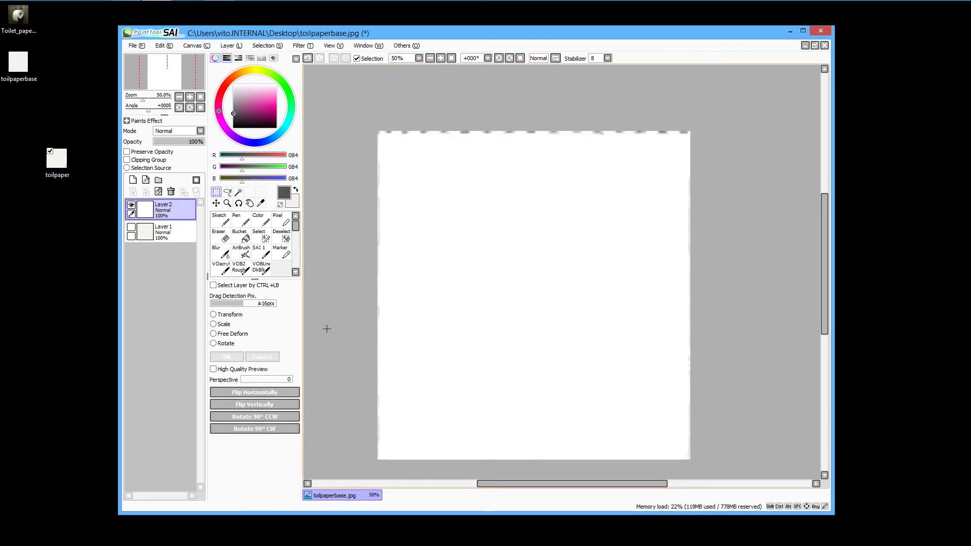
- Add another layer with the dashed layer hidden, and select a wide band across the top of the canvas
{"action": "left_click", "coordinate": [133, 181]}
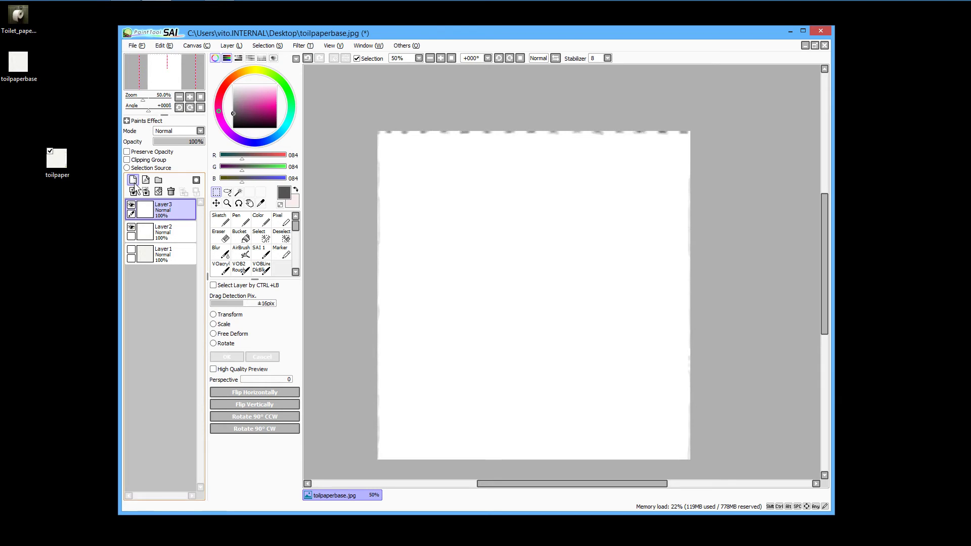
{"action": "left_click", "coordinate": [132, 230]}
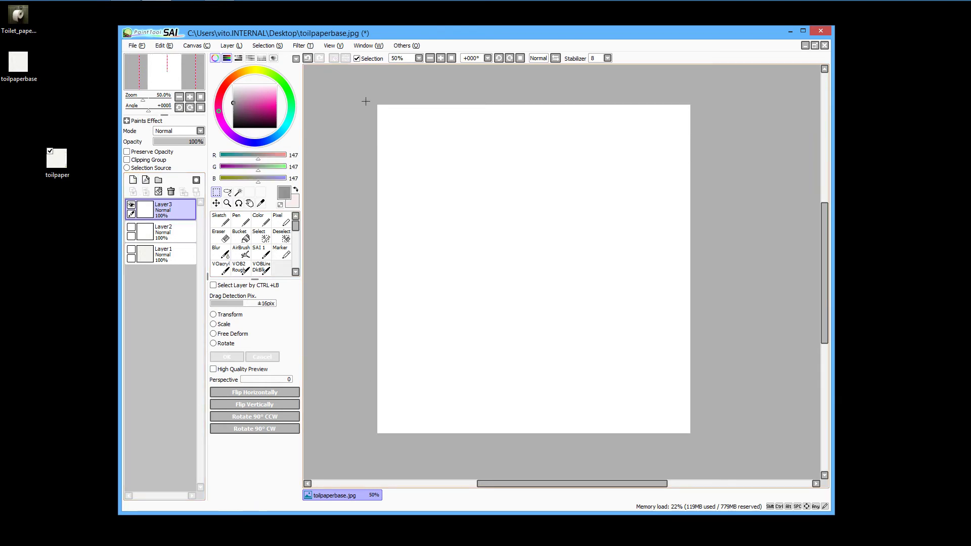
{"action": "left_click_drag", "start_coordinate": [366, 102], "coordinate": [761, 167]}
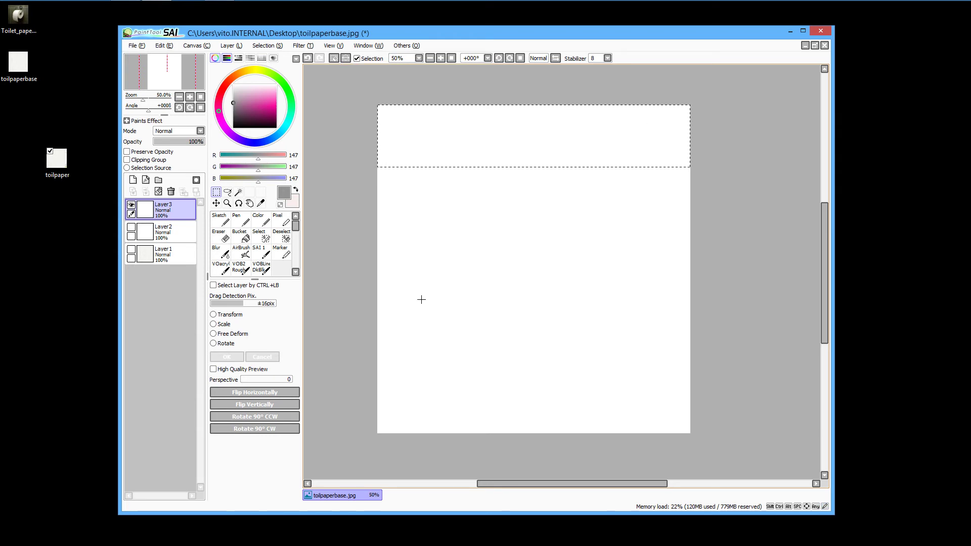
- Airbrush ragged vertical grey strokes of RGB 147 across the selected top band at brush size 40
{"action": "left_click", "coordinate": [241, 251]}
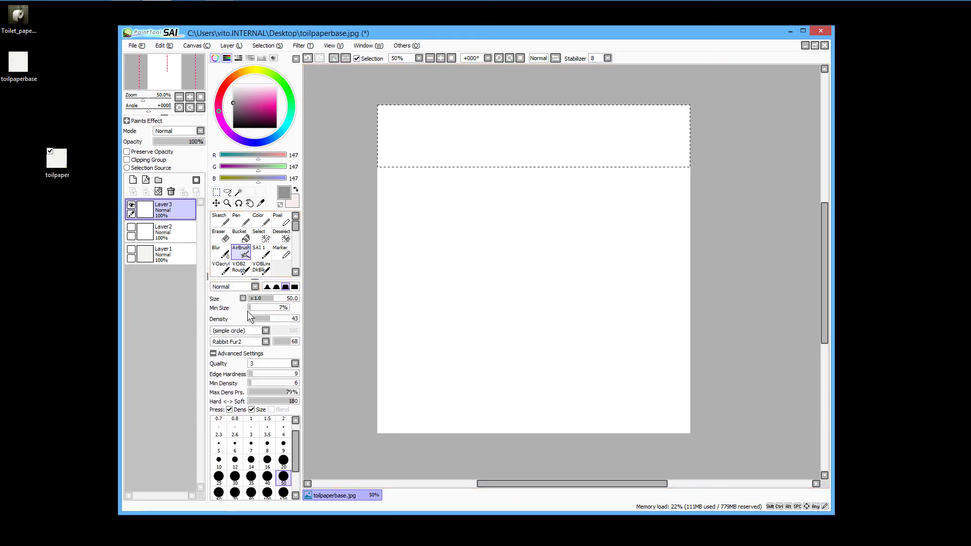
{"action": "left_click", "coordinate": [283, 460]}
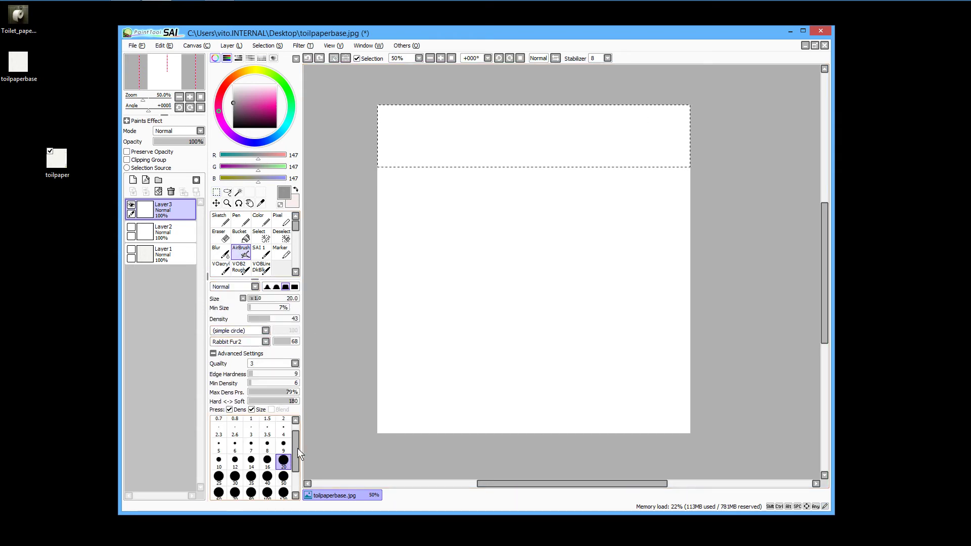
{"action": "key", "text": "bracketright"}
{"action": "key", "text": "bracketright"}
{"action": "key", "text": "bracketright"}
{"action": "key", "text": "bracketright"}
{"action": "mouse_move", "coordinate": [385, 104]}
{"action": "left_mouse_down"}
{"action": "mouse_move", "coordinate": [388, 134]}
{"action": "mouse_move", "coordinate": [403, 142]}
{"action": "left_mouse_up"}
{"action": "left_click_drag", "start_coordinate": [416, 104], "coordinate": [418, 148]}
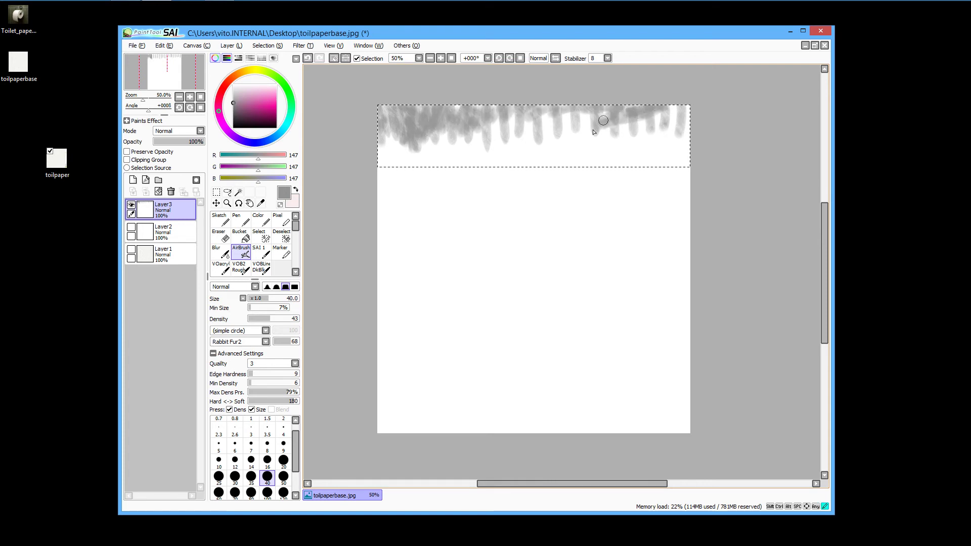
{"action": "left_click_drag", "start_coordinate": [594, 133], "coordinate": [506, 132]}
- Airbrush a jagged, thin, darker tear line through the grey strokes at brush size 9
{"action": "left_click", "coordinate": [283, 445]}
{"action": "left_click_drag", "start_coordinate": [418, 143], "coordinate": [418, 159]}
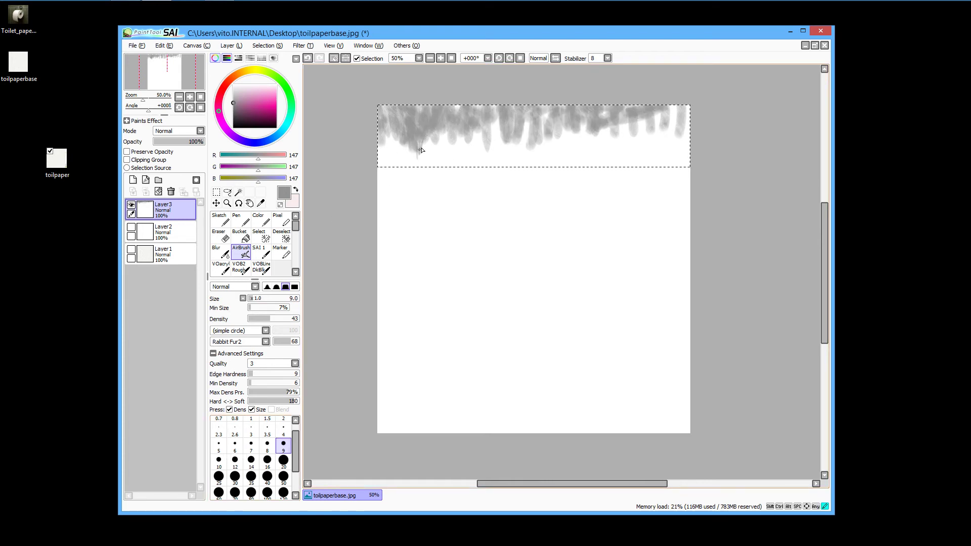
{"action": "left_click", "coordinate": [233, 97]}
{"action": "left_click_drag", "start_coordinate": [503, 120], "coordinate": [498, 137]}
- Fill the area above the tear line in black with the Sketch brush and add small drips at sizes 35 and 12
{"action": "left_click", "coordinate": [233, 127]}
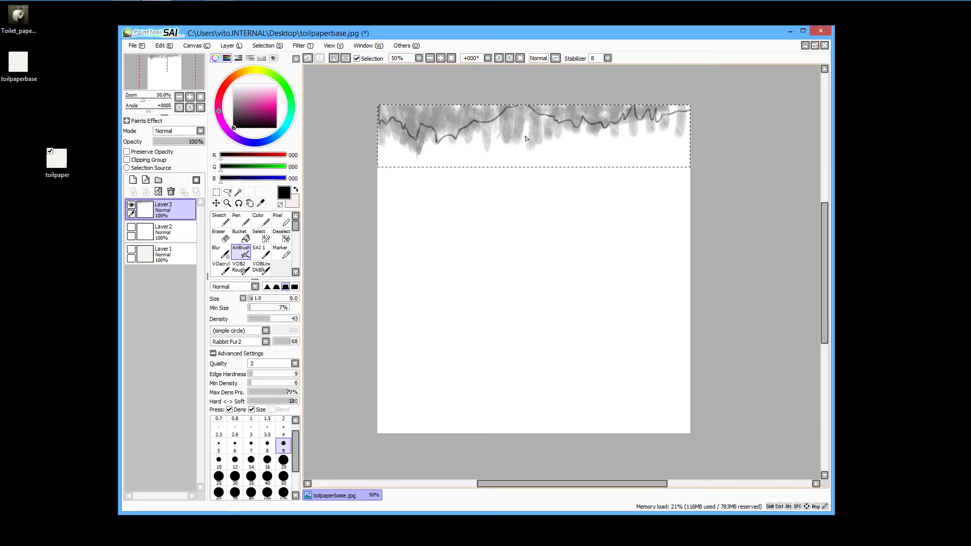
{"action": "left_click", "coordinate": [220, 220]}
{"action": "left_click_drag", "start_coordinate": [383, 108], "coordinate": [395, 126]}
{"action": "left_click", "coordinate": [251, 479]}
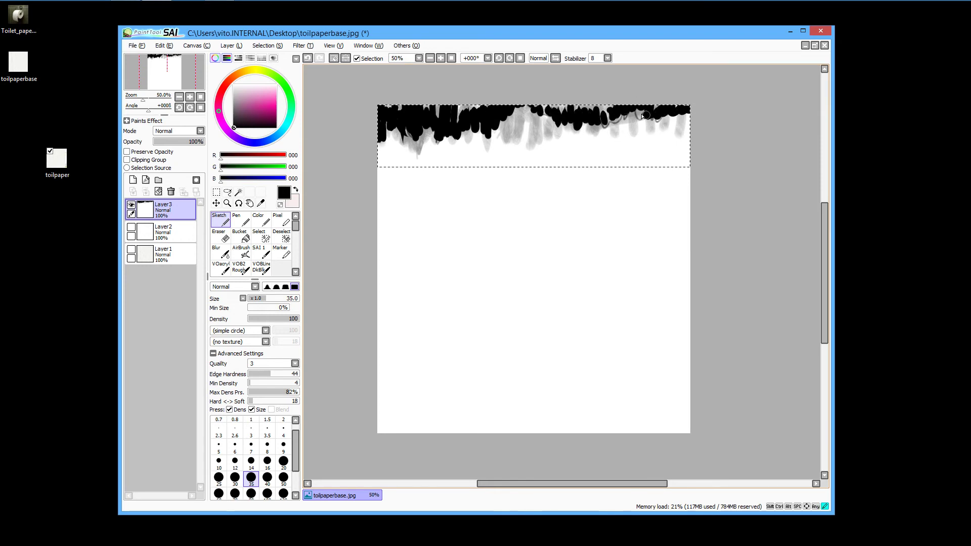
{"action": "left_click_drag", "start_coordinate": [579, 138], "coordinate": [579, 155]}
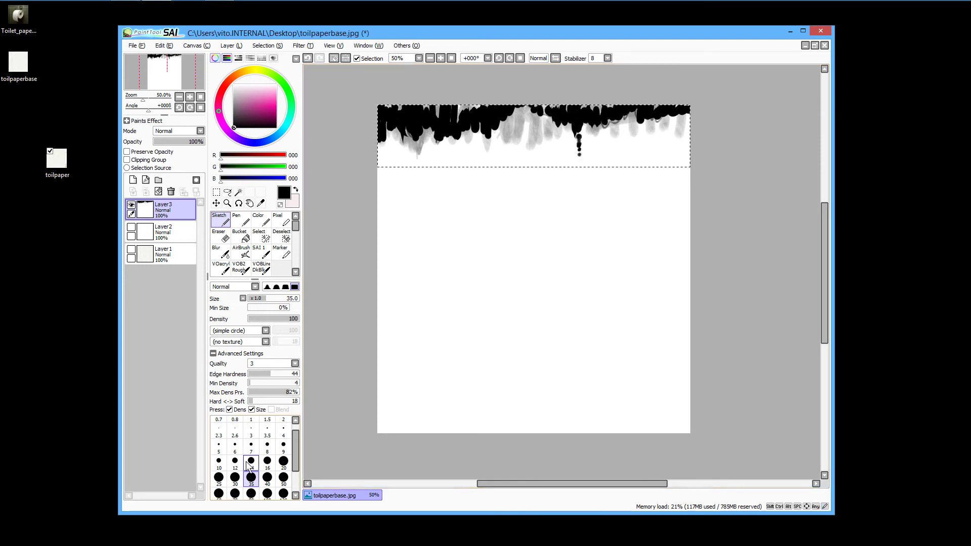
{"action": "left_click", "coordinate": [235, 462]}
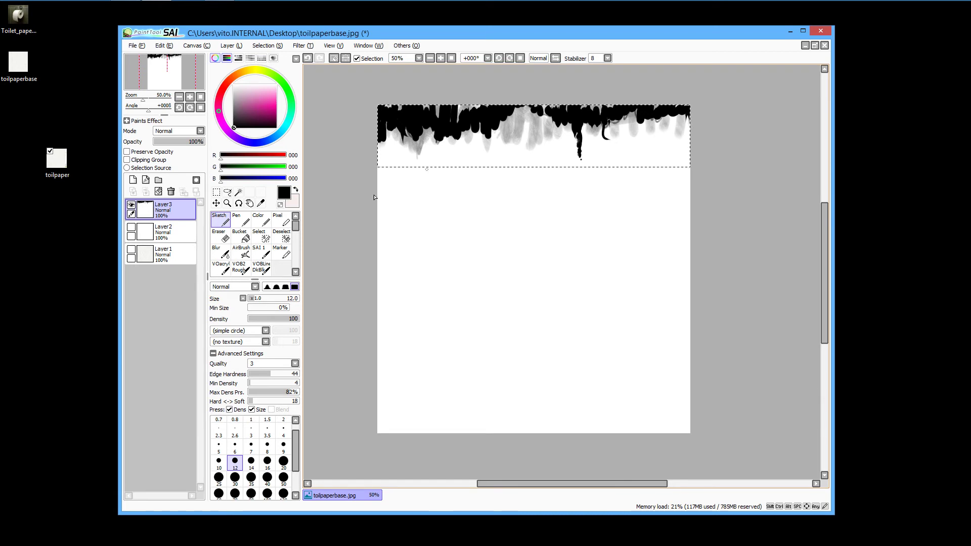
- Soften the lower edge of the black torn shape with a white airbrush at size 40
{"action": "left_click", "coordinate": [241, 252]}
{"action": "left_click", "coordinate": [267, 476]}
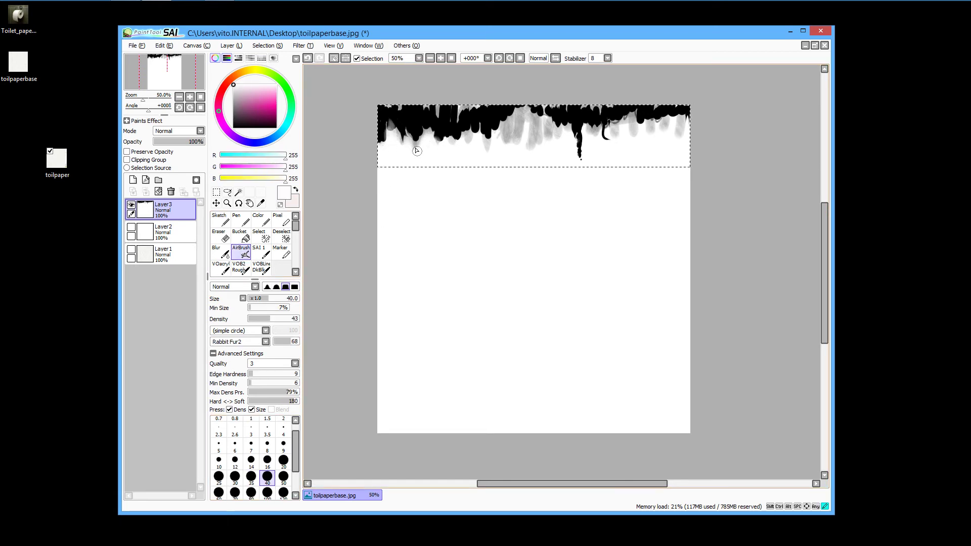
{"action": "mouse_move", "coordinate": [505, 149]}
{"action": "left_mouse_down"}
{"action": "mouse_move", "coordinate": [526, 127]}
{"action": "mouse_move", "coordinate": [493, 148]}
{"action": "left_mouse_up"}
{"action": "mouse_move", "coordinate": [581, 156]}
{"action": "left_mouse_down"}
{"action": "mouse_move", "coordinate": [579, 112]}
{"action": "mouse_move", "coordinate": [571, 110]}
{"action": "left_mouse_up"}
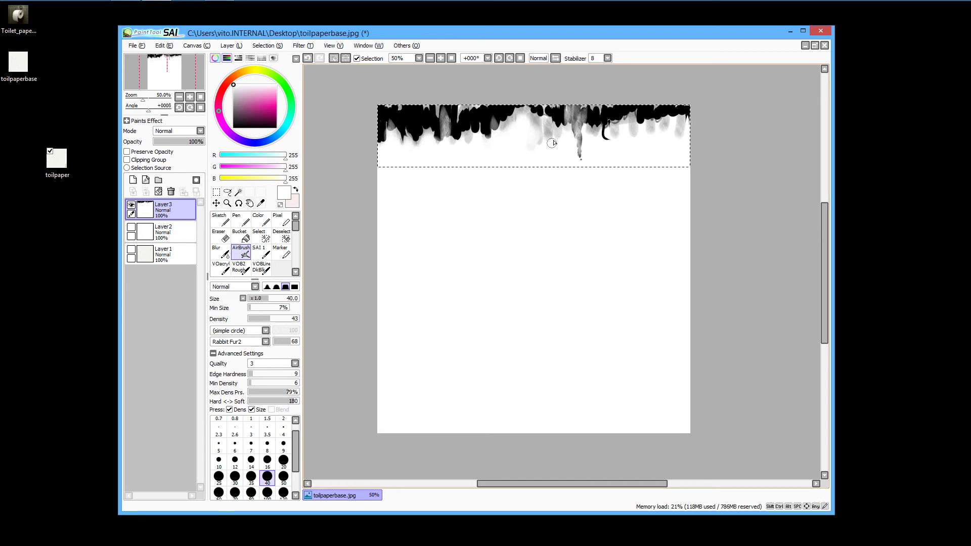
- Erase the remaining grey smudges below the black torn edge and clear the selection
{"action": "left_click", "coordinate": [221, 236]}
{"action": "mouse_move", "coordinate": [536, 149]}
{"action": "left_mouse_down"}
{"action": "mouse_move", "coordinate": [559, 135]}
{"action": "mouse_move", "coordinate": [507, 128]}
{"action": "mouse_move", "coordinate": [512, 138]}
{"action": "left_mouse_up"}
{"action": "left_click_drag", "start_coordinate": [587, 133], "coordinate": [678, 137]}
{"action": "left_click", "coordinate": [216, 192]}
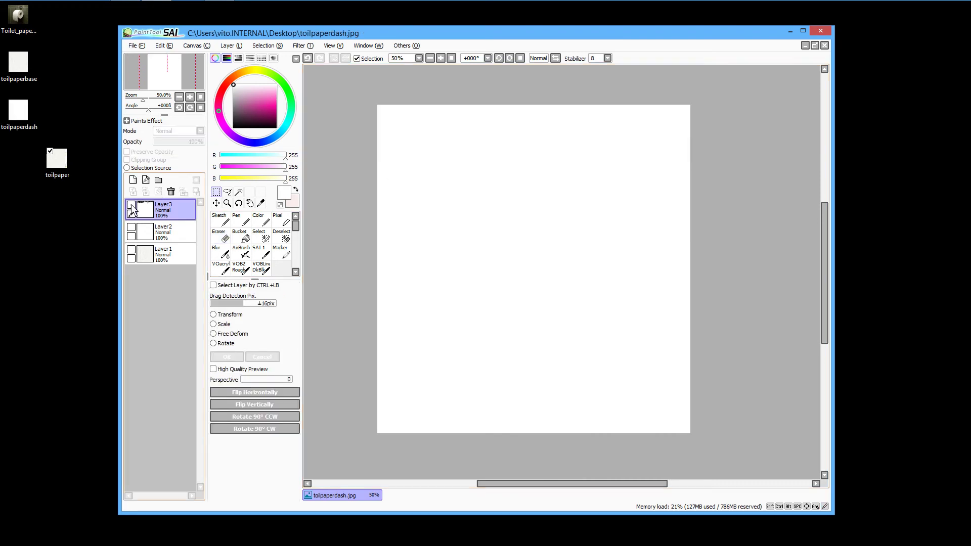
- Save the torn-edge canvas to the desktop as a separate JPEG under a new name
{"action": "left_click", "coordinate": [136, 46]}
{"action": "left_click", "coordinate": [202, 117]}
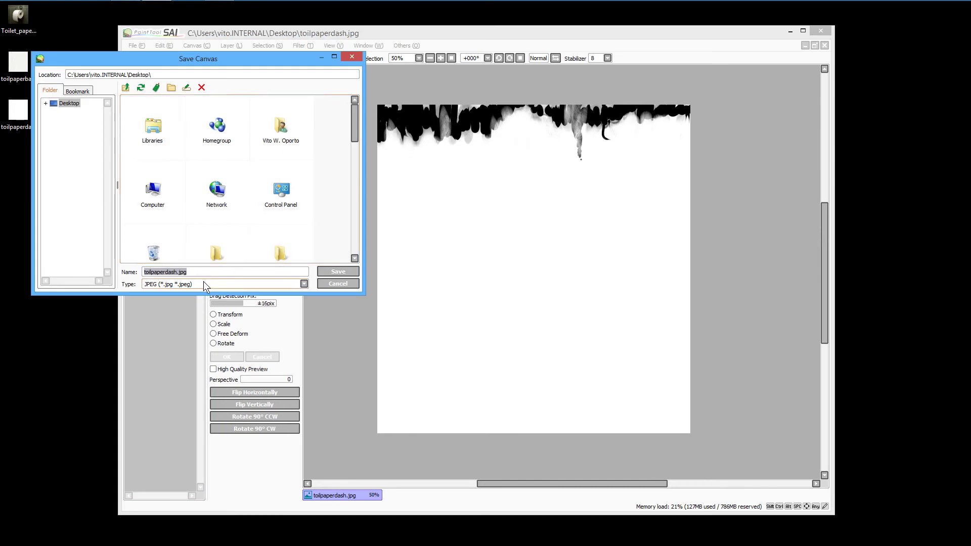
{"action": "left_click_drag", "start_coordinate": [166, 273], "coordinate": [183, 279]}
{"action": "type", "text": "te"}
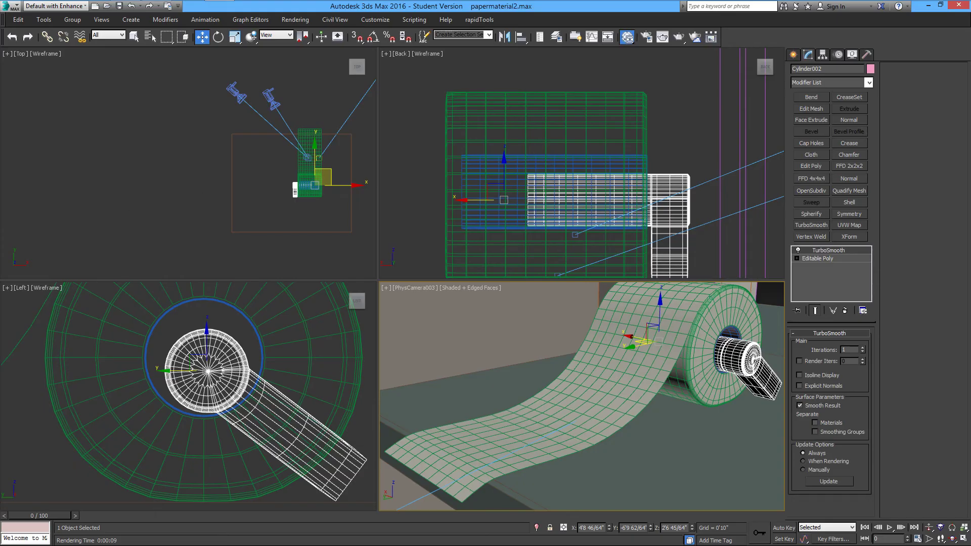
- Place a new VRayMtl in the node view, rename it "Toilet Paper1" and enlarge its preview
{"action": "left_click", "coordinate": [396, 280]}
{"action": "middle_click_drag", "start_coordinate": [396, 280], "coordinate": [305, 320]}
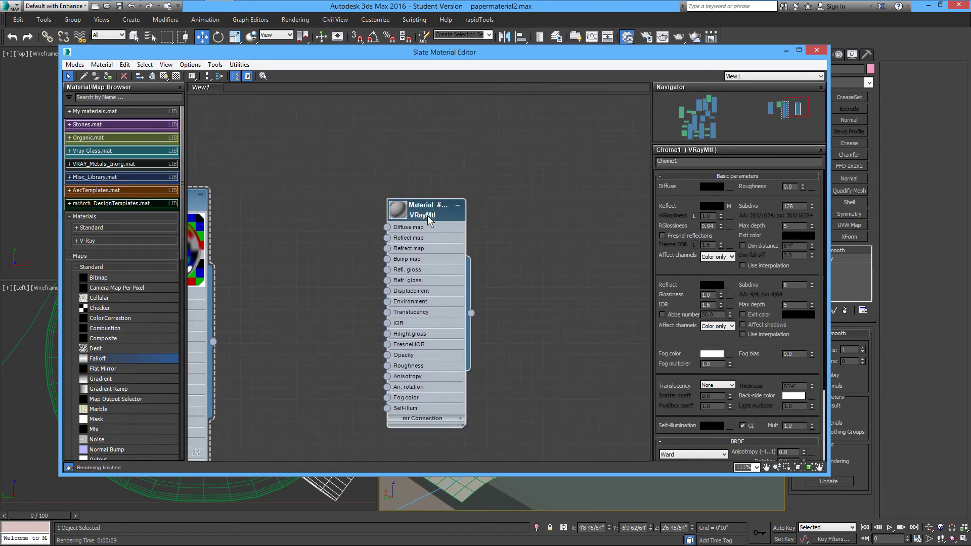
{"action": "left_click_drag", "start_coordinate": [427, 216], "coordinate": [493, 150]}
{"action": "left_click_drag", "start_coordinate": [703, 163], "coordinate": [658, 163]}
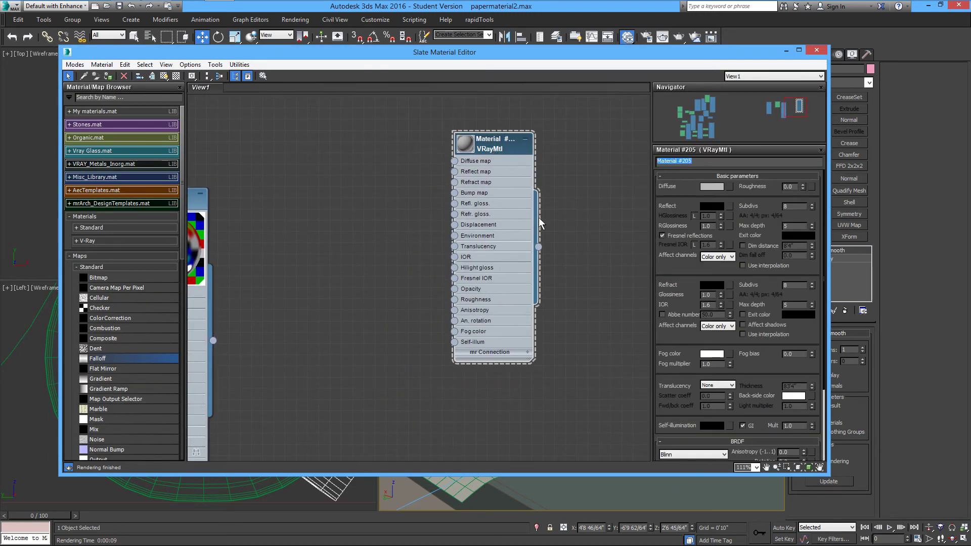
{"action": "type", "text": "Toilet Paper1"}
{"action": "double_click", "coordinate": [472, 150]}
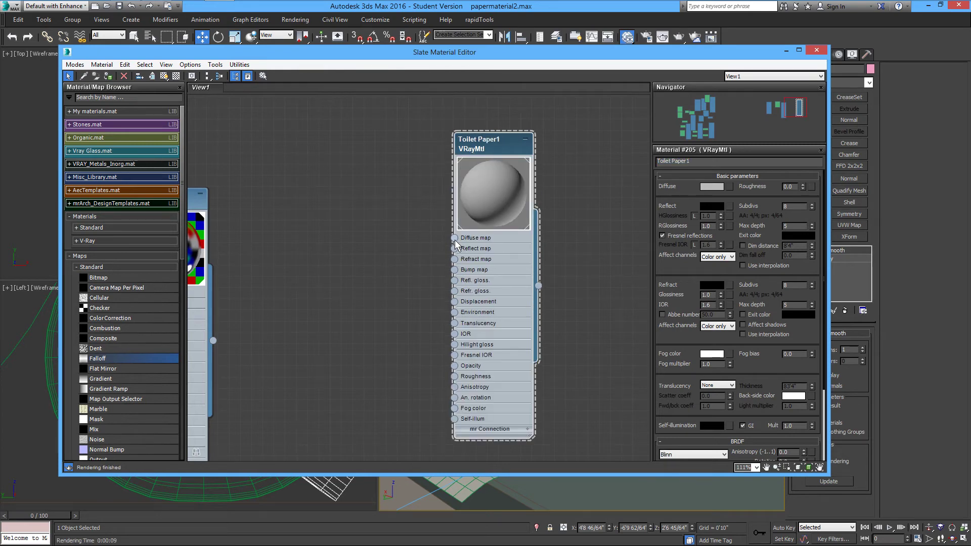
- Set the Toilet Paper1 material's refraction colour to a very dark grey with value 13
{"action": "middle_click_drag", "start_coordinate": [455, 241], "coordinate": [478, 236]}
{"action": "left_click_drag", "start_coordinate": [689, 287], "coordinate": [690, 217]}
{"action": "left_click", "coordinate": [714, 217]}
{"action": "left_click_drag", "start_coordinate": [415, 116], "coordinate": [415, 110]}
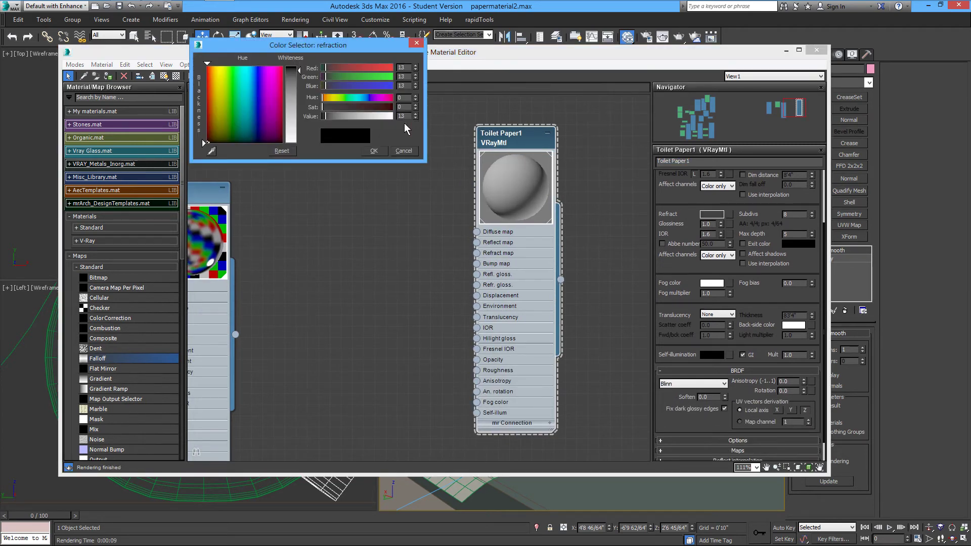
{"action": "left_click", "coordinate": [375, 151]}
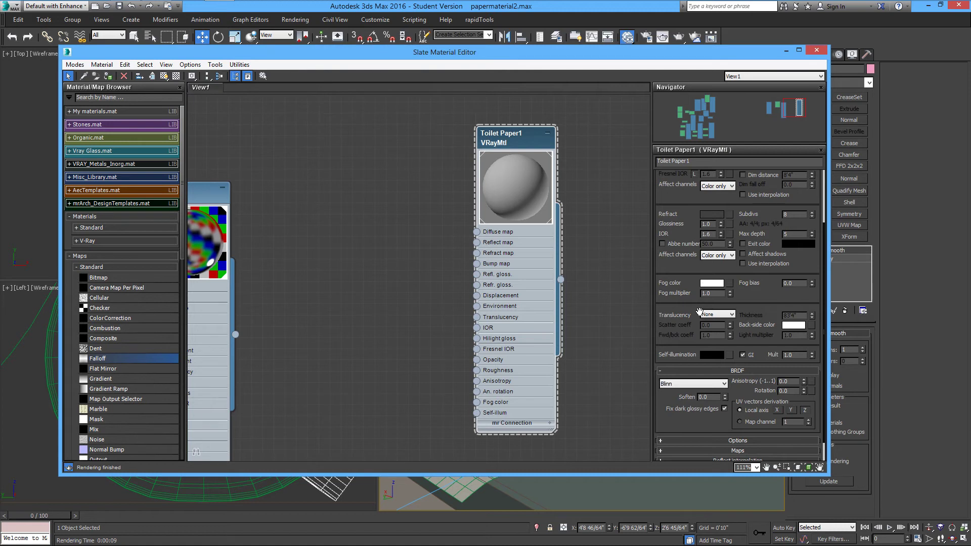
- Set Toilet Paper1's translucency to the hybrid model and its BRDF type to Ward
{"action": "scroll", "coordinate": [704, 269], "scroll_direction": "down", "scroll_amount": 1}
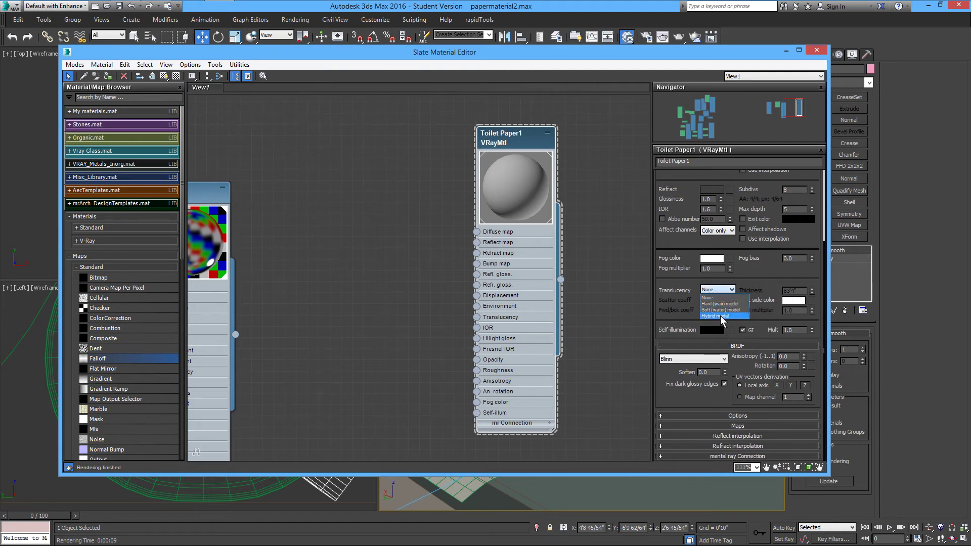
{"action": "left_click", "coordinate": [715, 316]}
{"action": "left_click", "coordinate": [693, 359]}
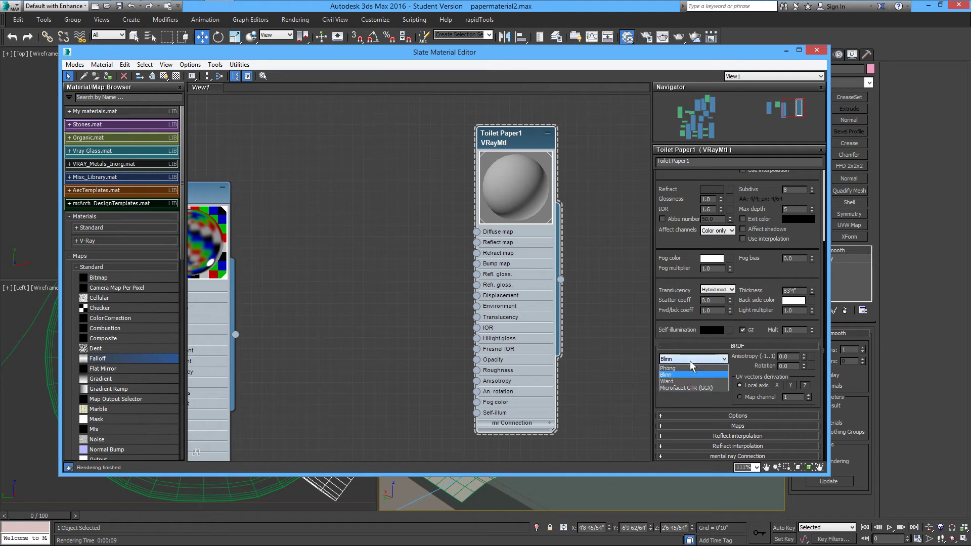
{"action": "left_click", "coordinate": [676, 384]}
{"action": "scroll", "coordinate": [697, 267], "scroll_direction": "up", "scroll_amount": 1}
{"action": "scroll", "coordinate": [695, 299], "scroll_direction": "up", "scroll_amount": 4}
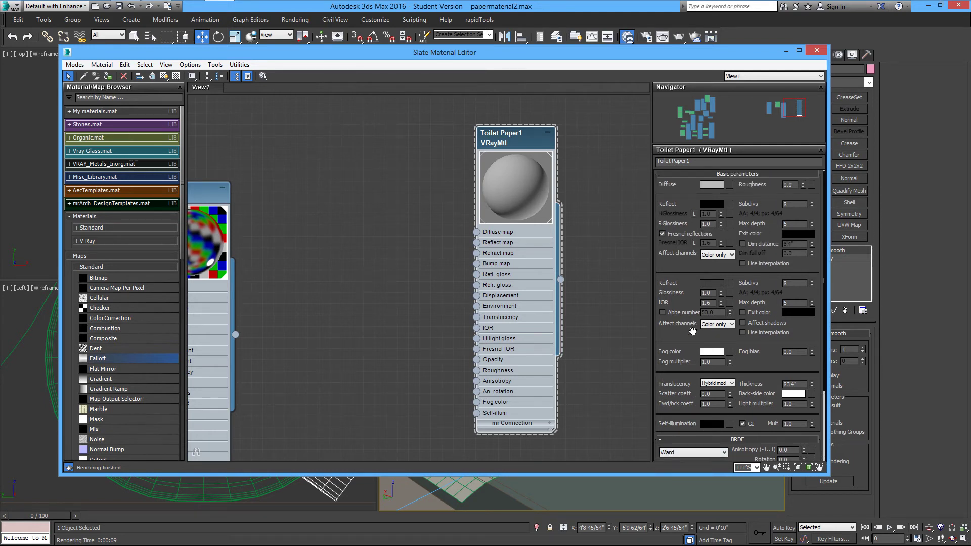
- Add the toilpaperbase.jpg bitmap, enlarge its preview and connect it to Toilet Paper1's bump map
{"action": "middle_click_drag", "start_coordinate": [530, 273], "coordinate": [480, 274]}
{"action": "left_click_drag", "start_coordinate": [970, 221], "coordinate": [335, 225]}
{"action": "double_click", "coordinate": [277, 219]}
{"action": "left_click_drag", "start_coordinate": [407, 273], "coordinate": [428, 264]}
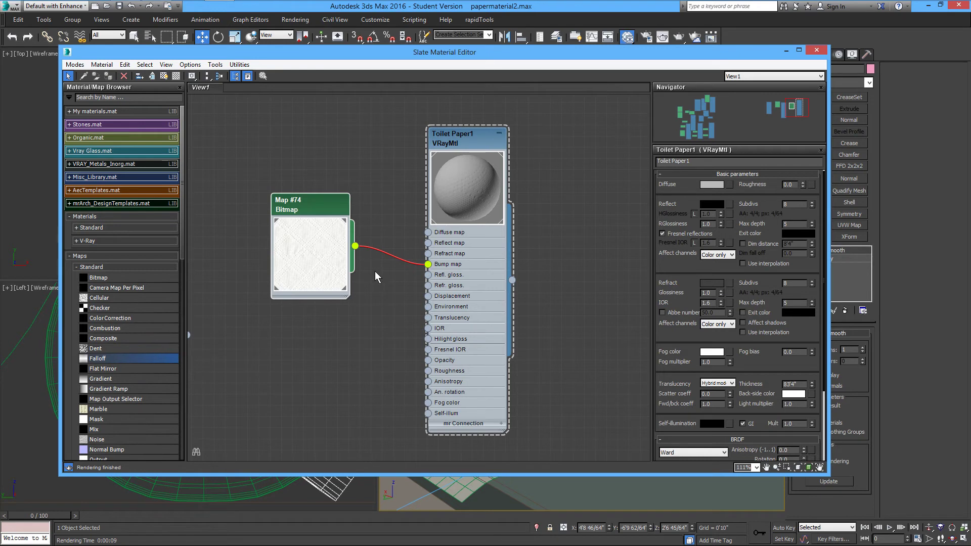
- Add the toilpaperdash.jpg bitmap, connect it to Toilet Paper1's opacity and enlarge its preview
{"action": "middle_click_drag", "start_coordinate": [388, 230], "coordinate": [413, 185]}
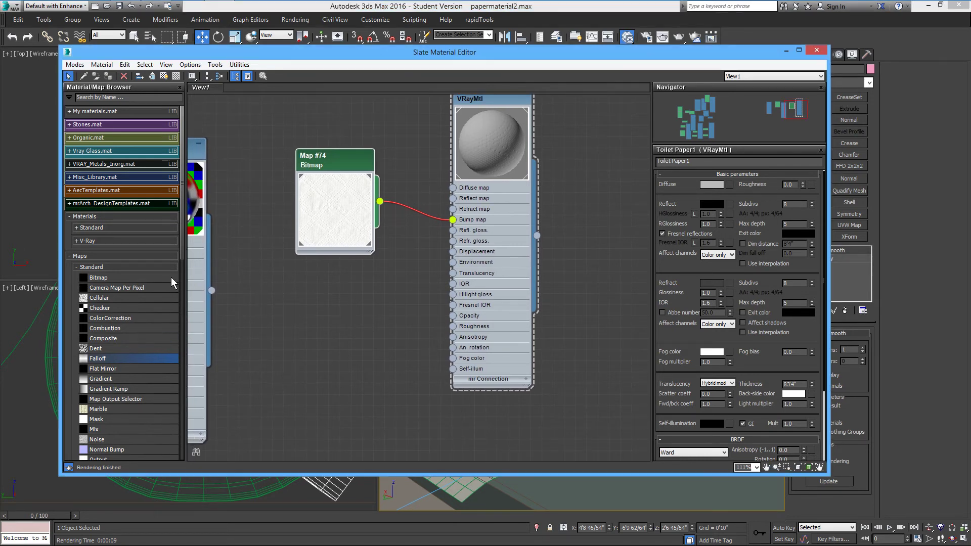
{"action": "left_click_drag", "start_coordinate": [171, 277], "coordinate": [361, 292]}
{"action": "left_click_drag", "start_coordinate": [436, 301], "coordinate": [454, 317]}
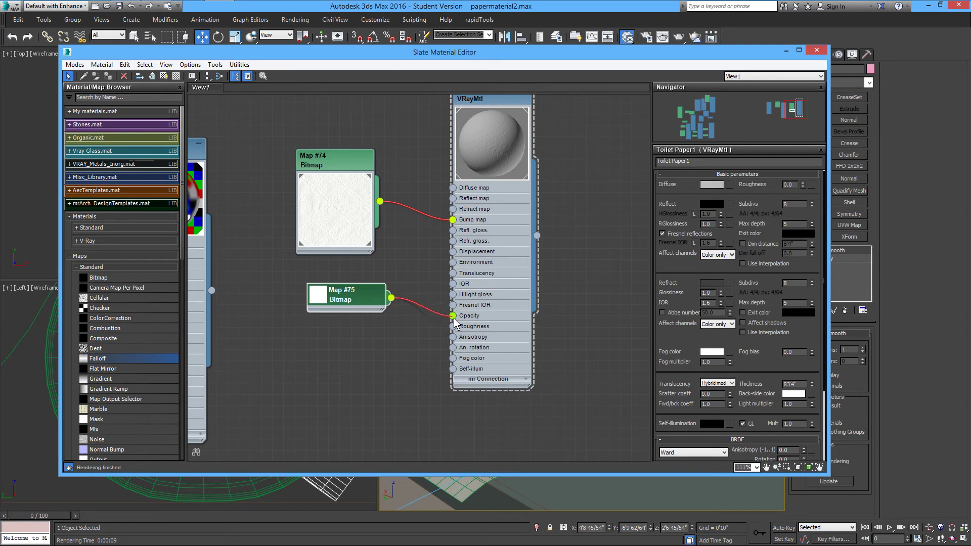
{"action": "double_click", "coordinate": [326, 297]}
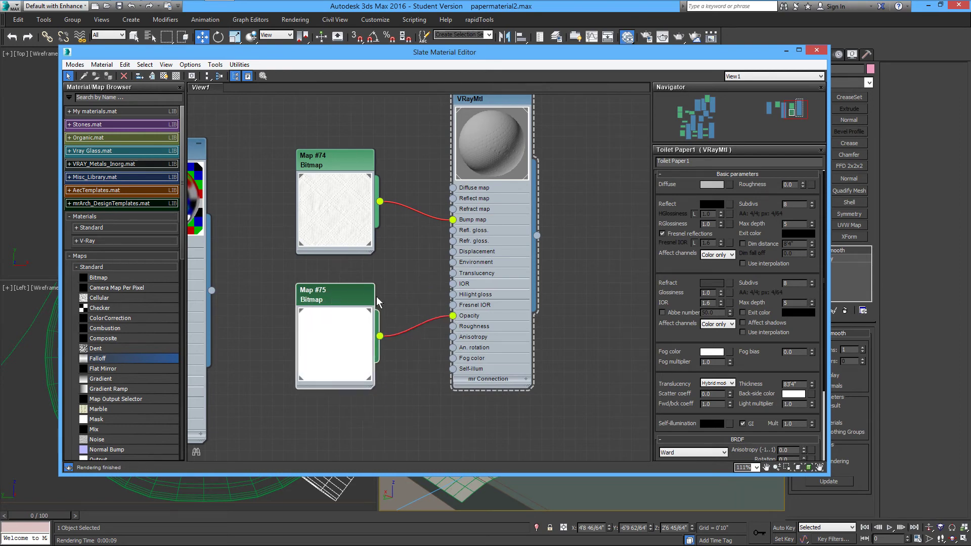
- Set the dash bitmap's V tiling to 2.5 and render the scene
{"action": "double_click", "coordinate": [340, 163]}
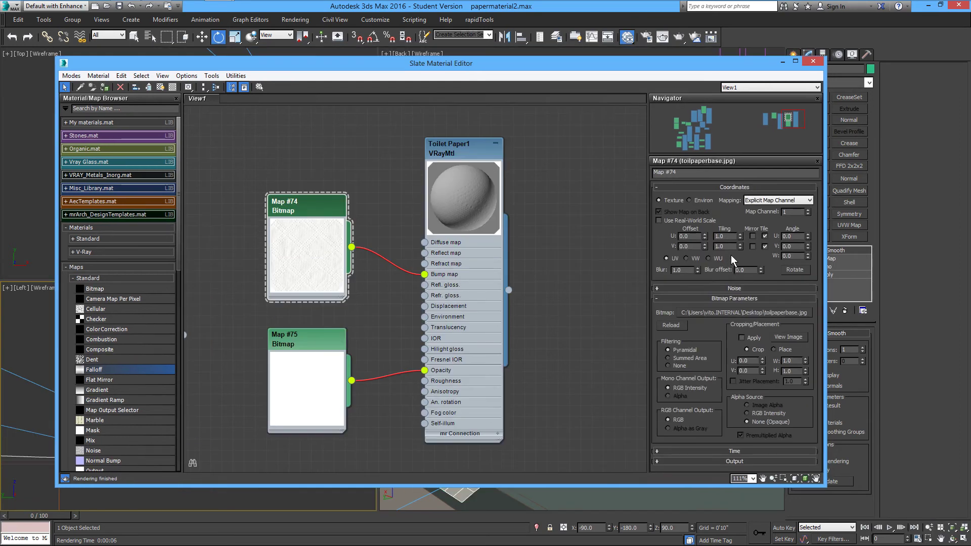
{"action": "double_click", "coordinate": [323, 344]}
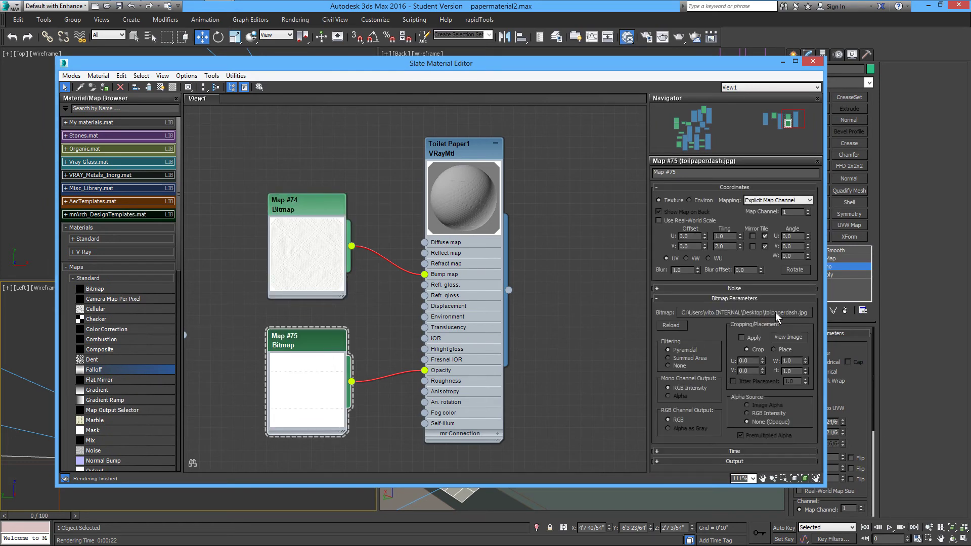
{"action": "type", "text": "2.5"}
{"action": "key", "text": "Return"}
{"action": "left_click", "coordinate": [678, 36]}
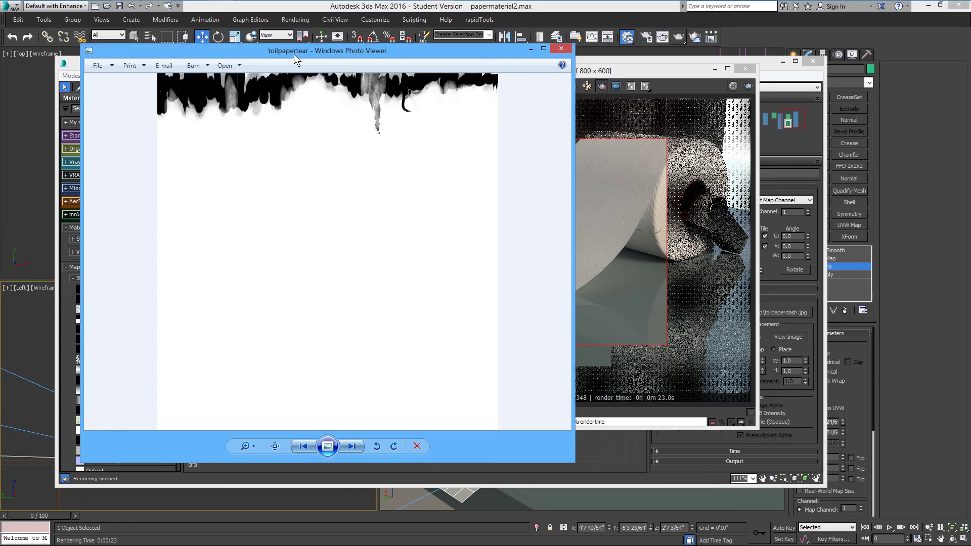
- Examine the toilpapertear image in Windows Photo Viewer, close it and return to the Slate Material Editor
{"action": "left_click_drag", "start_coordinate": [294, 55], "coordinate": [479, 78]}
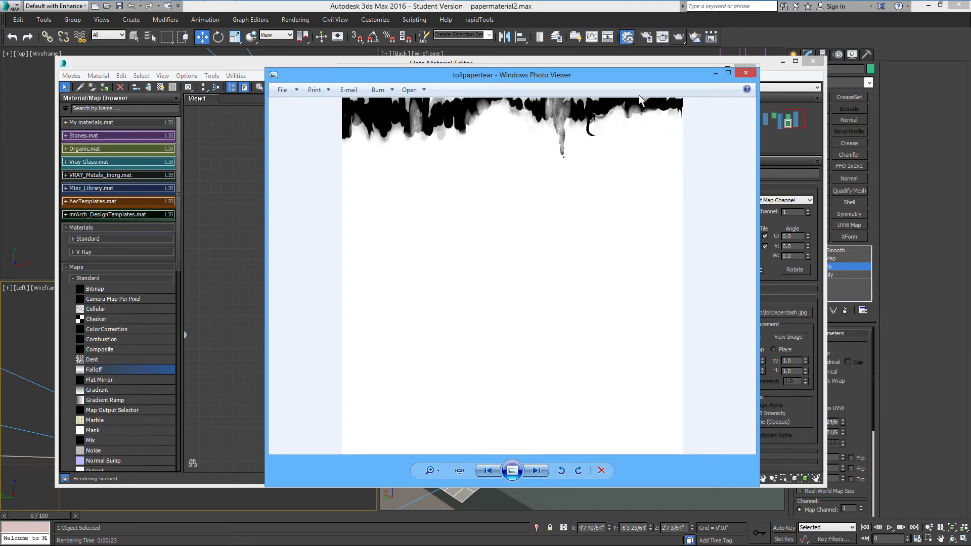
{"action": "left_click", "coordinate": [746, 72]}
{"action": "left_click", "coordinate": [284, 71]}
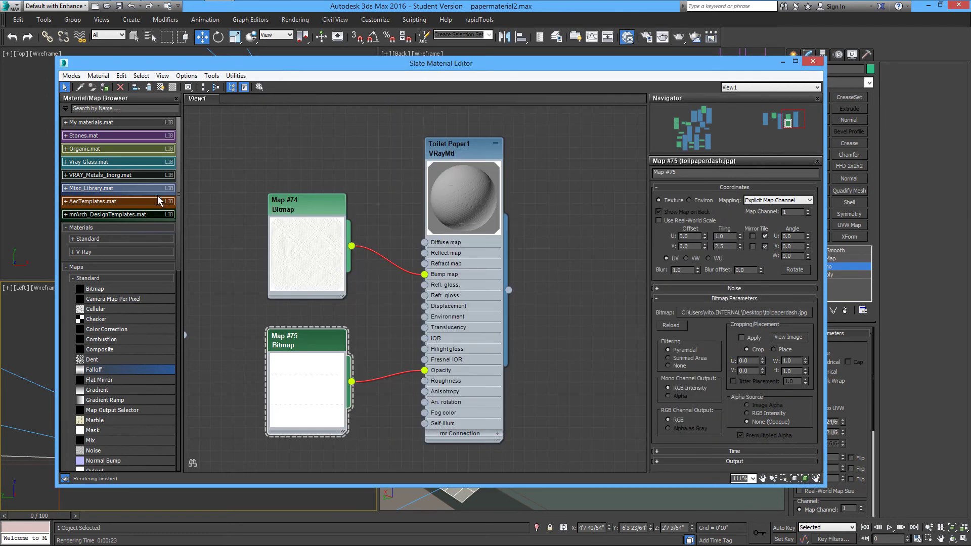
- Duplicate the Toilet Paper1 material with its base and dash bitmaps and place the copy beside the original
{"action": "middle_click_drag", "start_coordinate": [393, 247], "coordinate": [317, 235]}
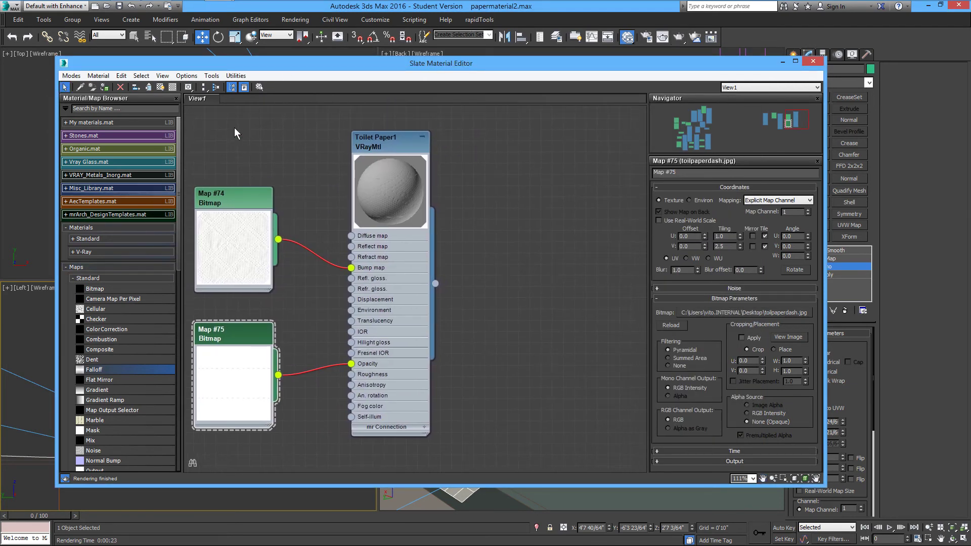
{"action": "mouse_move", "coordinate": [235, 128]}
{"action": "left_mouse_down"}
{"action": "mouse_move", "coordinate": [378, 324]}
{"action": "mouse_move", "coordinate": [398, 375]}
{"action": "left_mouse_up"}
{"action": "left_click_drag", "start_coordinate": [389, 146], "coordinate": [637, 146], "text": "shift"}
{"action": "middle_click_drag", "start_coordinate": [569, 219], "coordinate": [383, 202]}
{"action": "left_click_drag", "start_coordinate": [440, 130], "coordinate": [495, 130]}
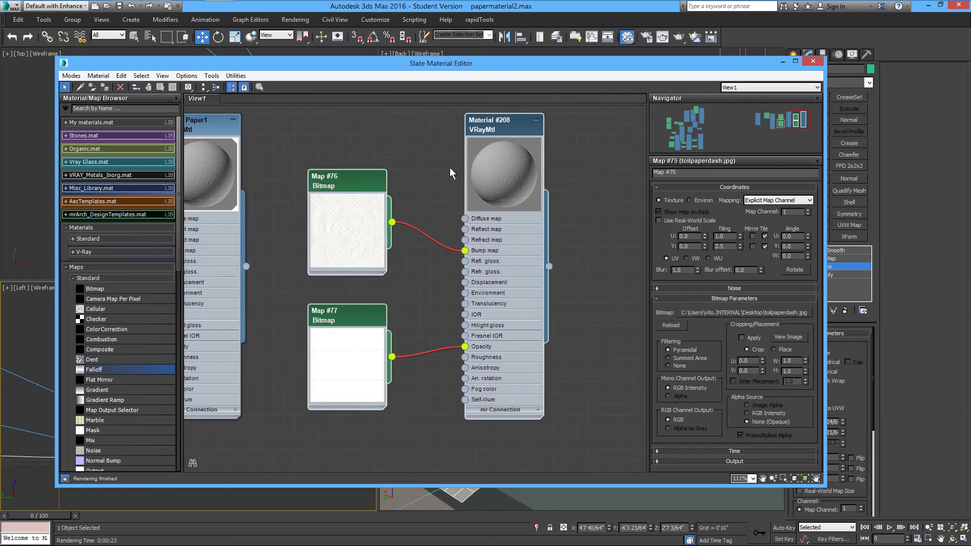
{"action": "left_click", "coordinate": [449, 171]}
- Replace the duplicated material's dash bitmap with toilpapertear.jpg as its opacity map
{"action": "double_click", "coordinate": [338, 320]}
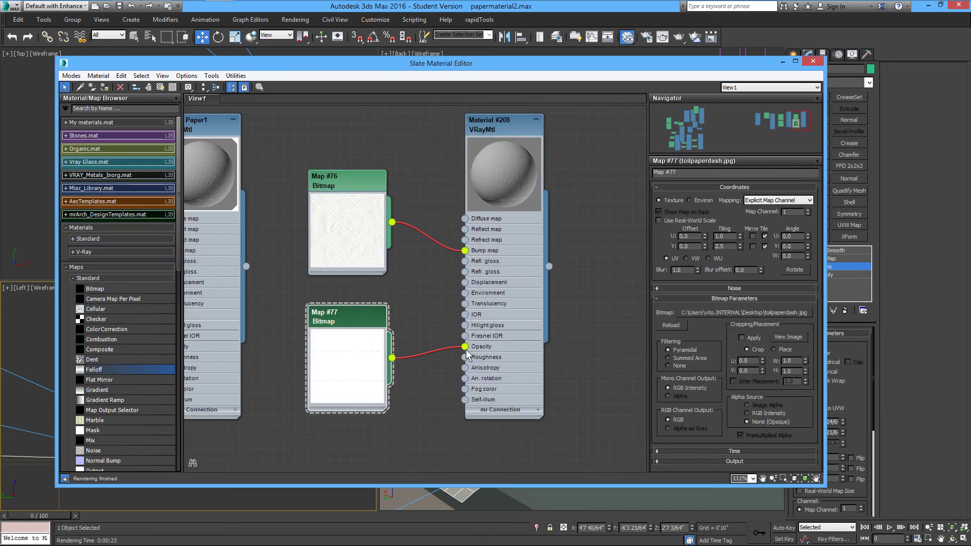
{"action": "left_click_drag", "start_coordinate": [465, 347], "coordinate": [371, 320]}
{"action": "key", "text": "Delete"}
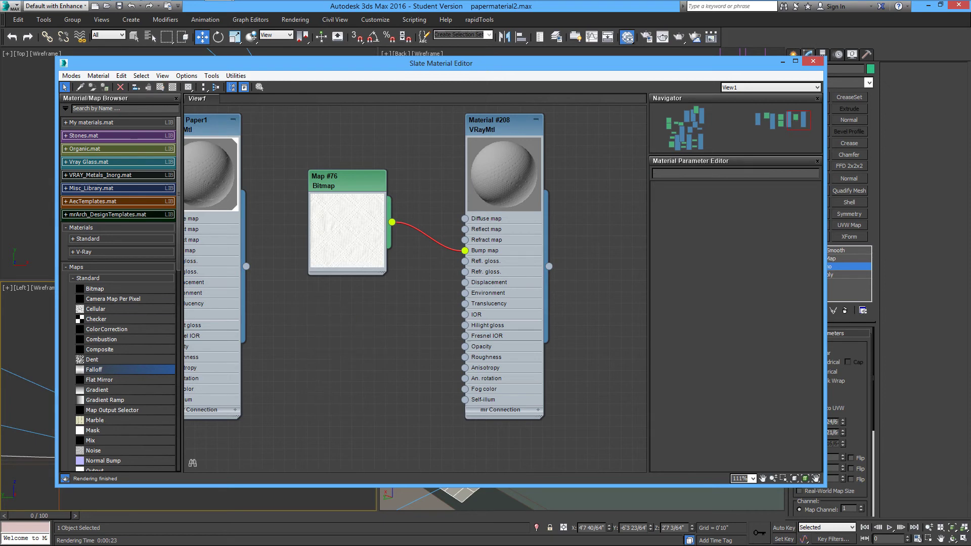
{"action": "left_click_drag", "start_coordinate": [344, 305], "coordinate": [465, 347]}
{"action": "double_click", "coordinate": [354, 311]}
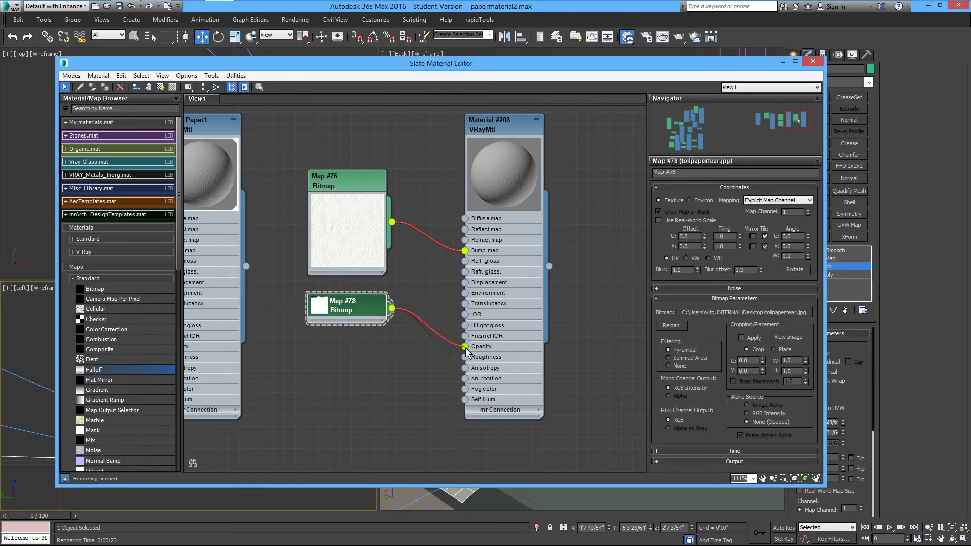
- Crop the tear bitmap to its torn upper band at full width and a height of 0.172
{"action": "left_click", "coordinate": [780, 337]}
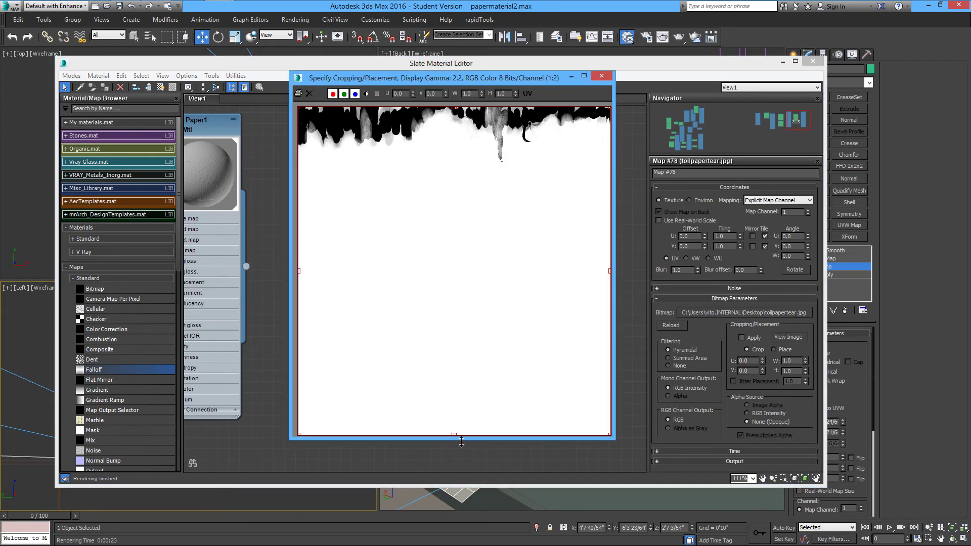
{"action": "left_click_drag", "start_coordinate": [454, 434], "coordinate": [454, 164]}
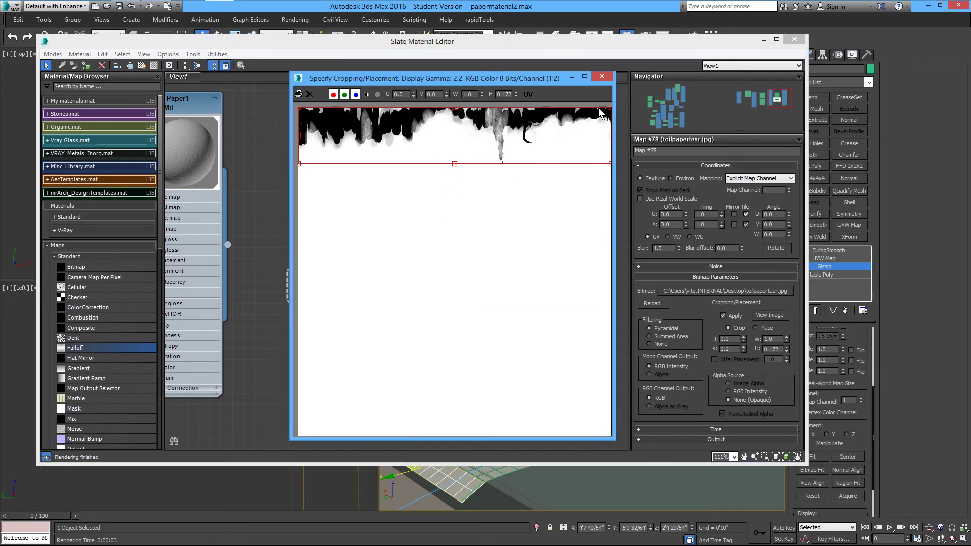
{"action": "left_click", "coordinate": [606, 79]}
- Crop the duplicated material's base bitmap to its upper band with height 0.172 and apply the cropping
{"action": "double_click", "coordinate": [346, 171]}
{"action": "left_click", "coordinate": [762, 319]}
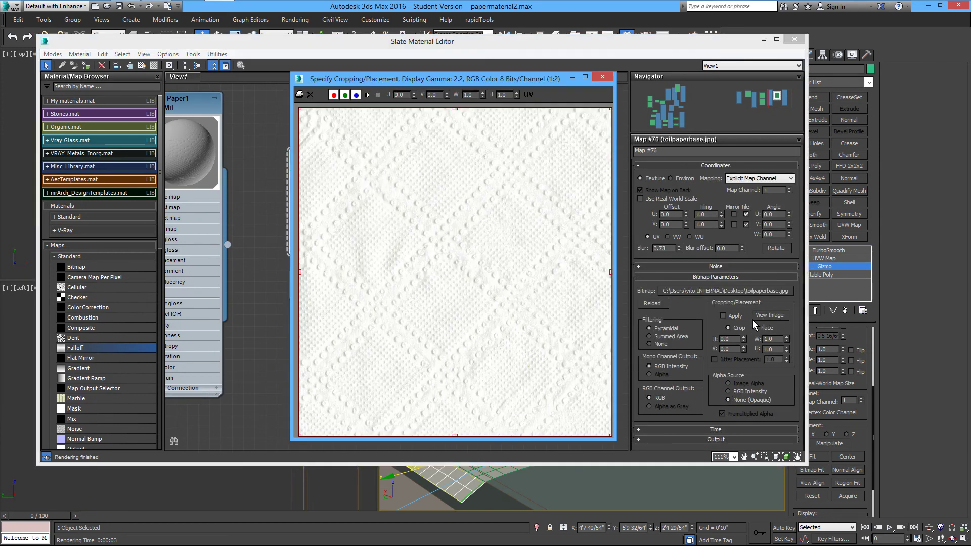
{"action": "left_click_drag", "start_coordinate": [466, 435], "coordinate": [496, 169]}
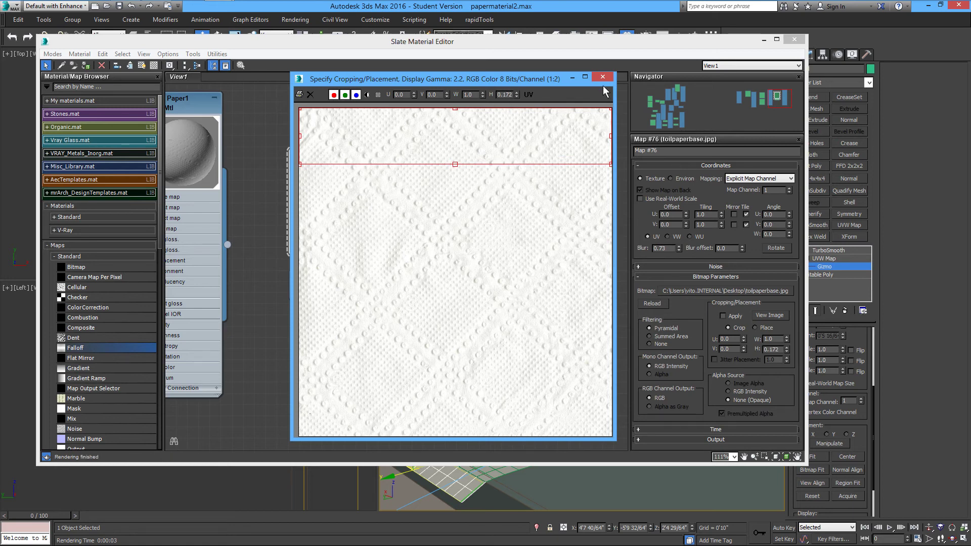
{"action": "left_click", "coordinate": [602, 76]}
{"action": "left_click", "coordinate": [723, 316]}
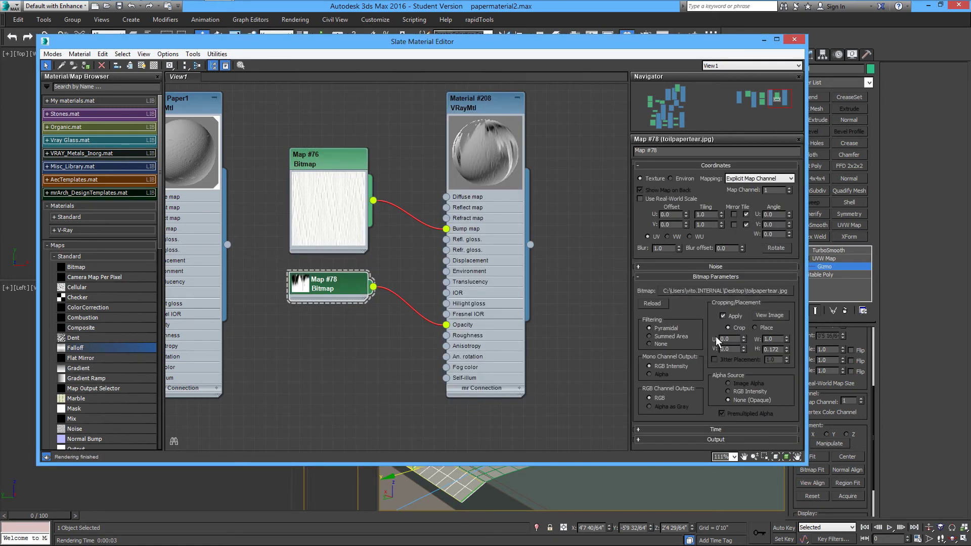
- Close the material editor and rotate the small plane at the paper strip's end so it slopes downward from the strip
{"action": "key", "text": "m"}
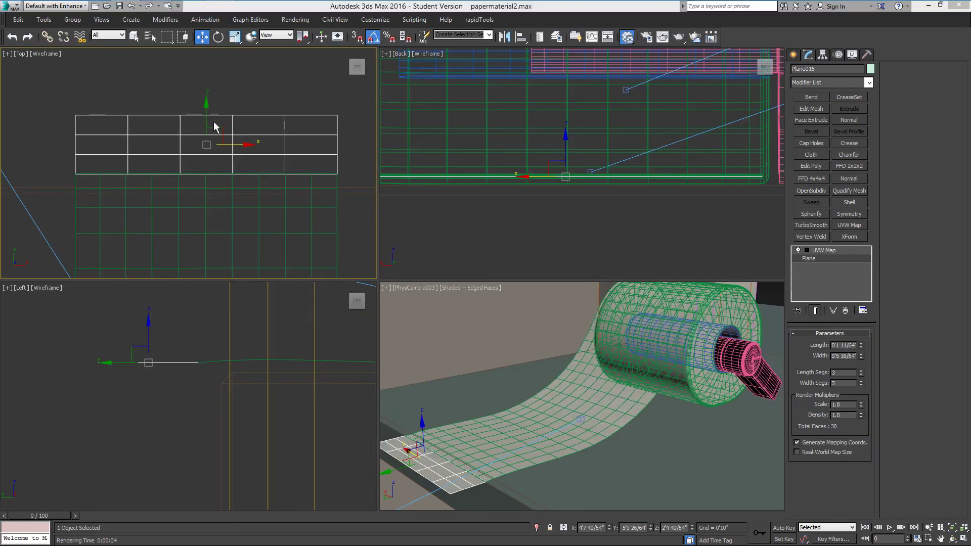
{"action": "left_click_drag", "start_coordinate": [228, 138], "coordinate": [229, 129]}
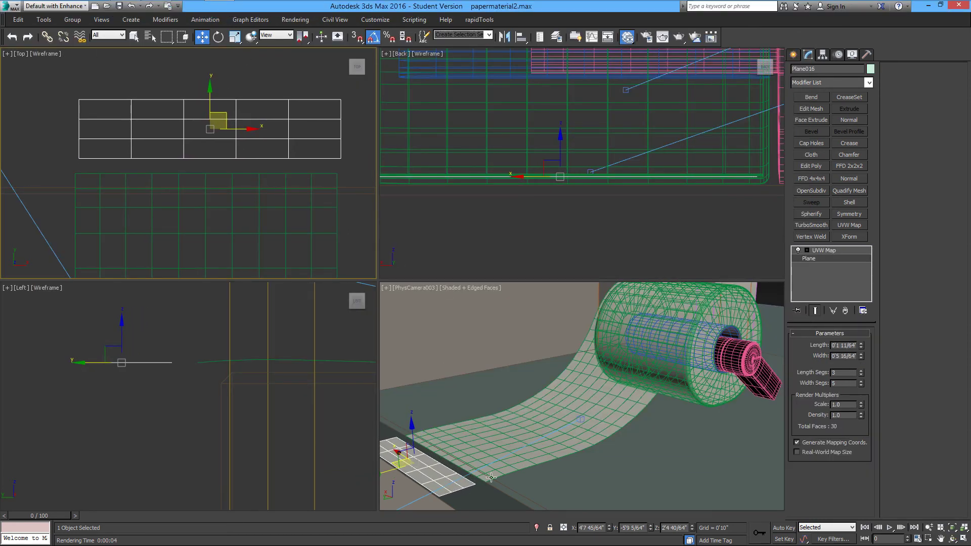
{"action": "right_click", "coordinate": [188, 366]}
{"action": "left_click", "coordinate": [218, 37]}
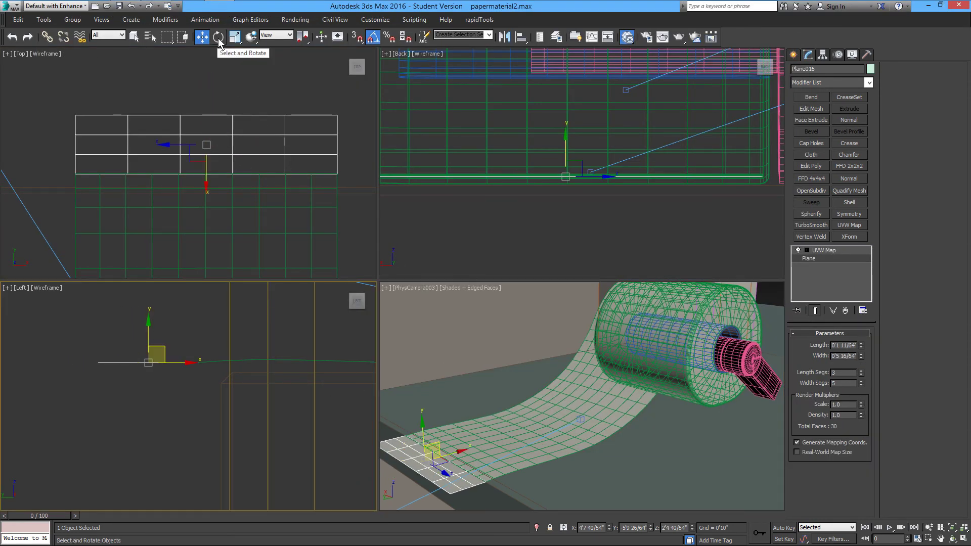
{"action": "left_click_drag", "start_coordinate": [188, 351], "coordinate": [258, 383]}
{"action": "left_click", "coordinate": [202, 37]}
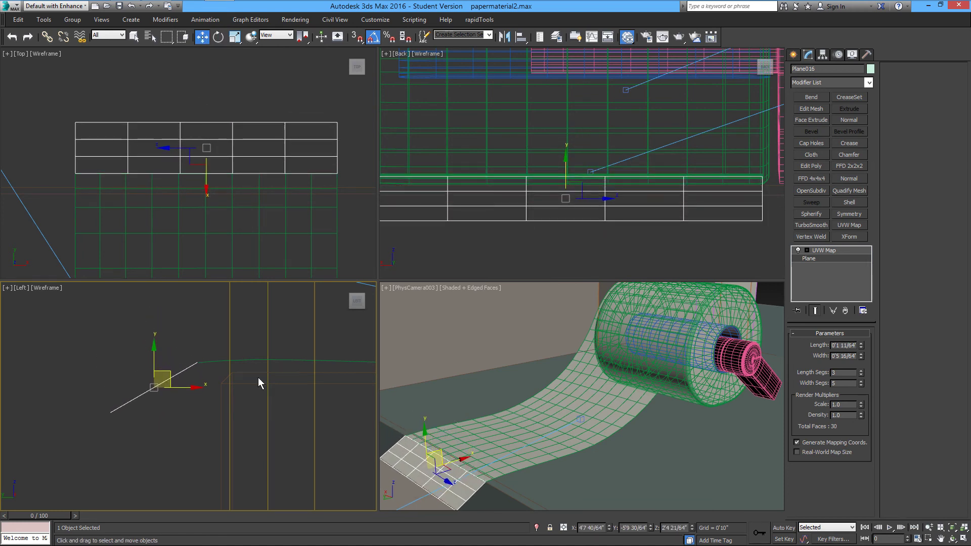
- Convert the tilted end plane to an editable poly
{"action": "left_click", "coordinate": [195, 410]}
{"action": "left_click", "coordinate": [186, 372]}
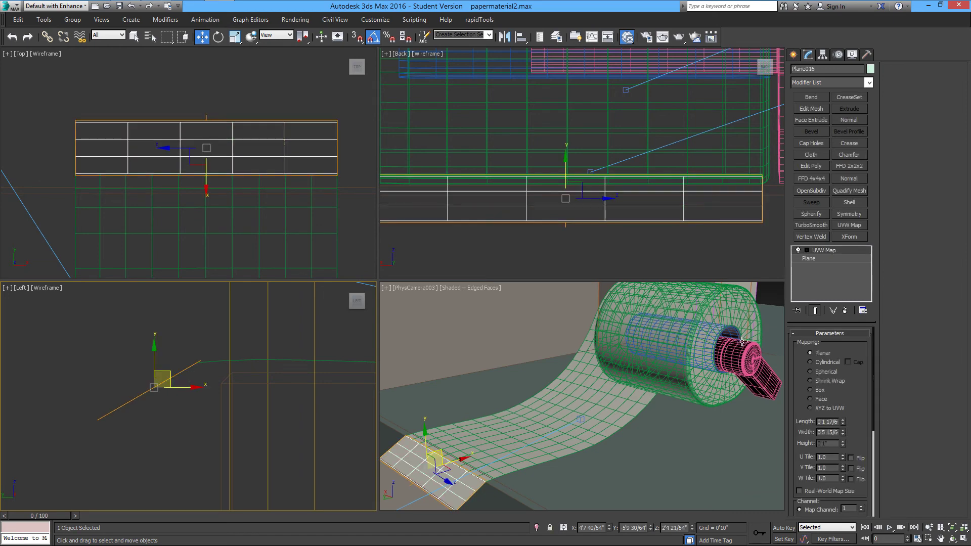
{"action": "right_click", "coordinate": [215, 152]}
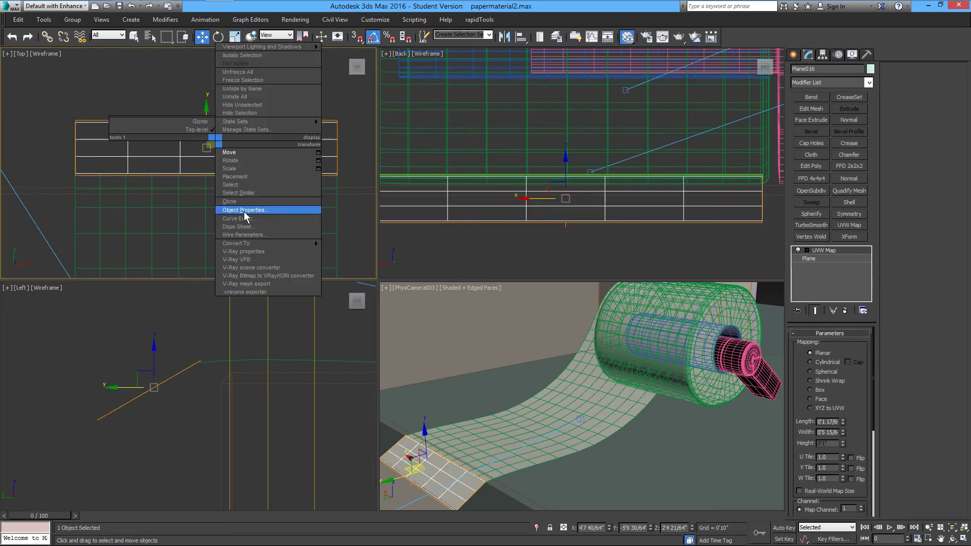
{"action": "mouse_move", "coordinate": [256, 244]}
{"action": "left_click", "coordinate": [357, 251]}
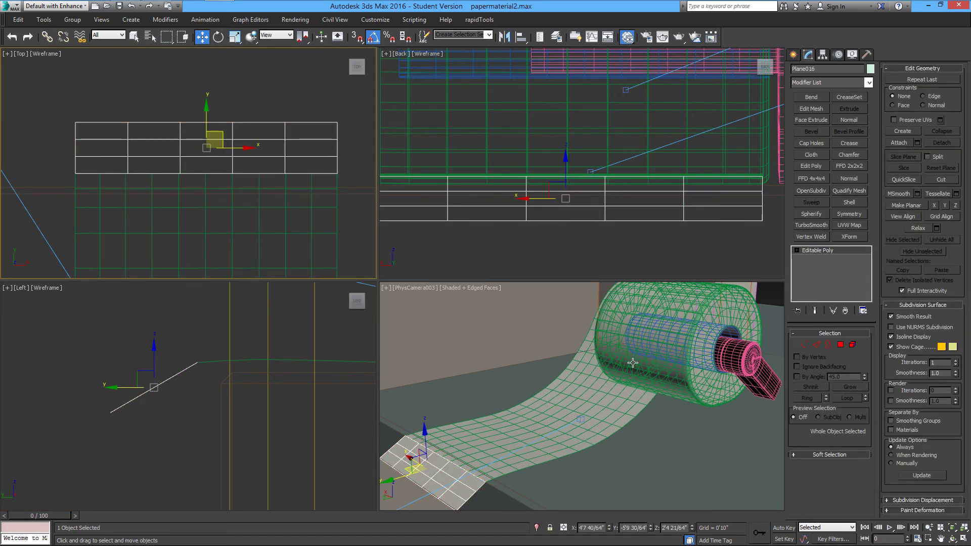
- Bend the tilted end plane into a downward curve by shifting its lower vertex rows in the left view
{"action": "left_click", "coordinate": [804, 345]}
{"action": "left_click_drag", "start_coordinate": [80, 369], "coordinate": [156, 397]}
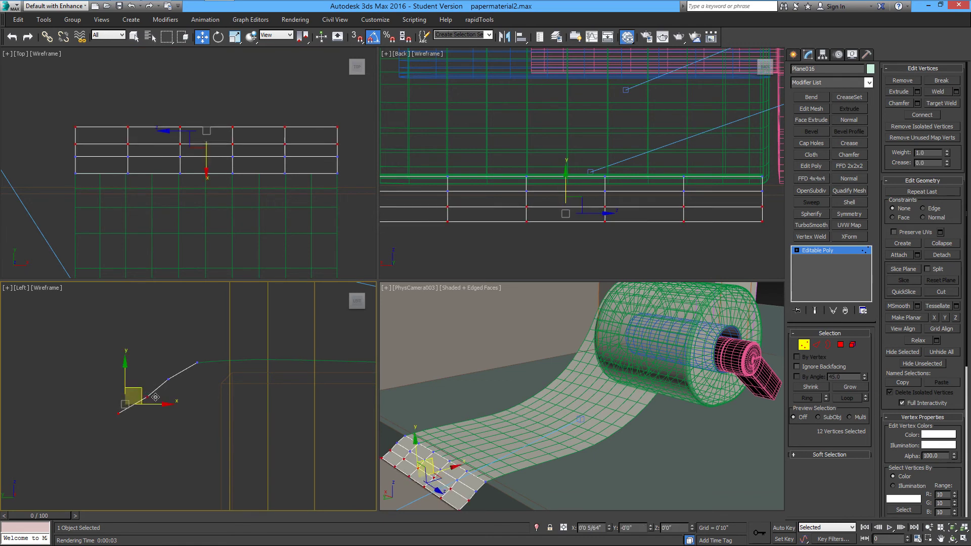
{"action": "left_click", "coordinate": [140, 407]}
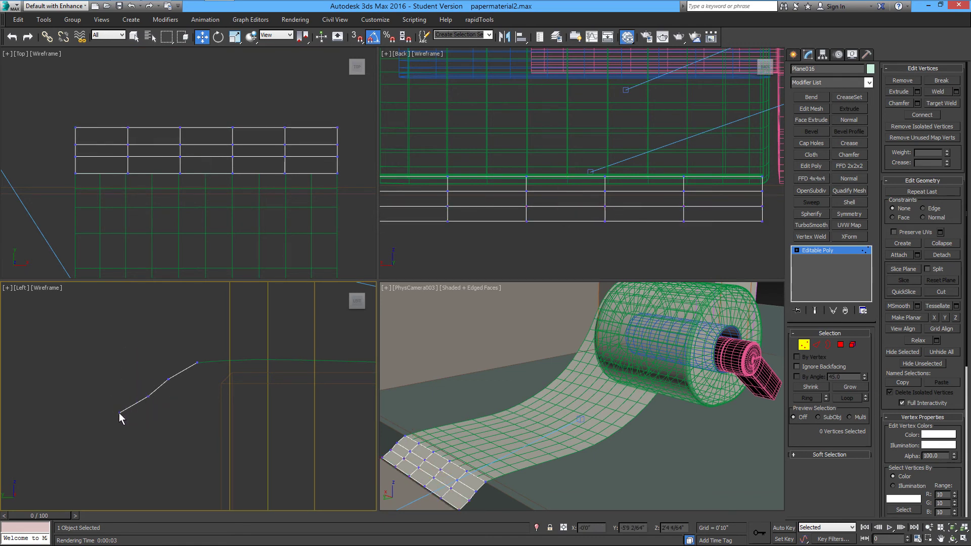
{"action": "left_click", "coordinate": [120, 413]}
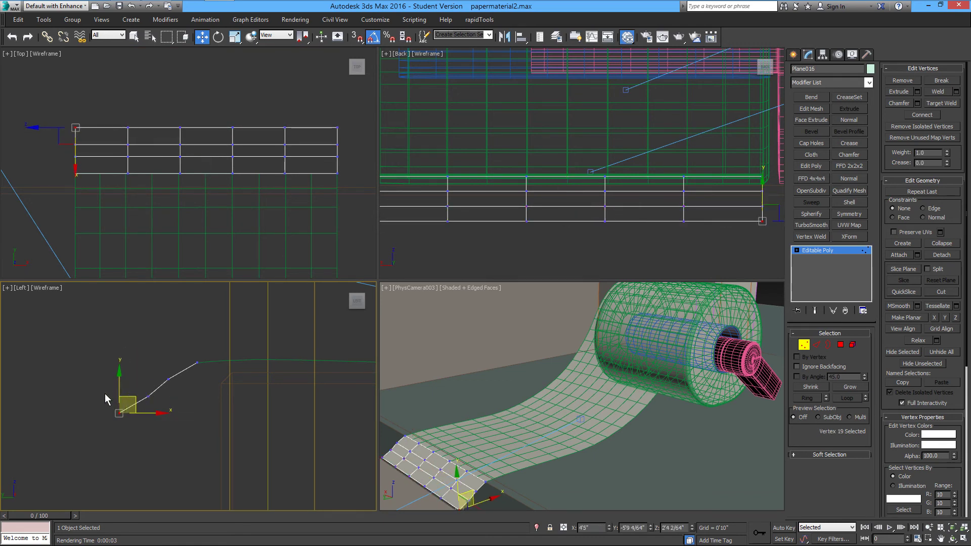
{"action": "left_click_drag", "start_coordinate": [105, 394], "coordinate": [140, 406]}
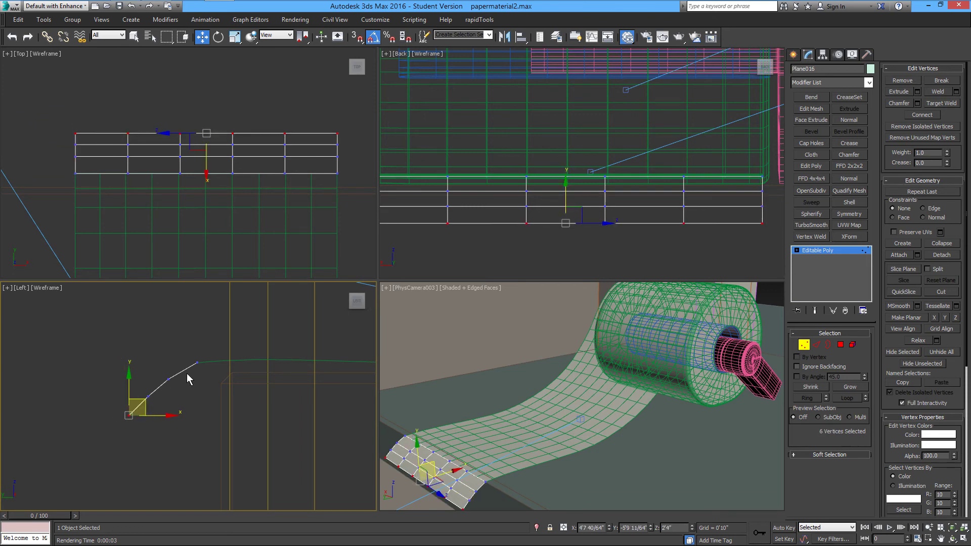
{"action": "left_click", "coordinate": [190, 372]}
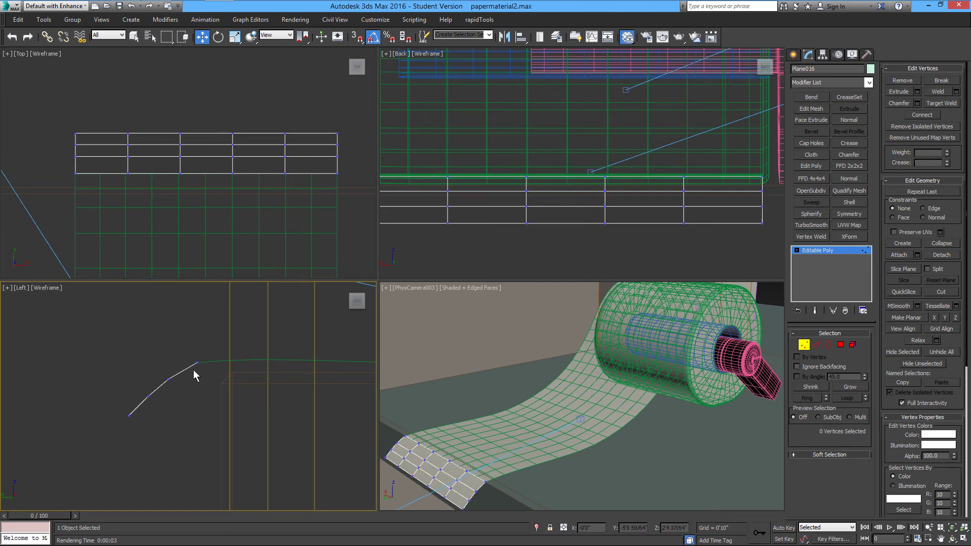
{"action": "left_click", "coordinate": [804, 346]}
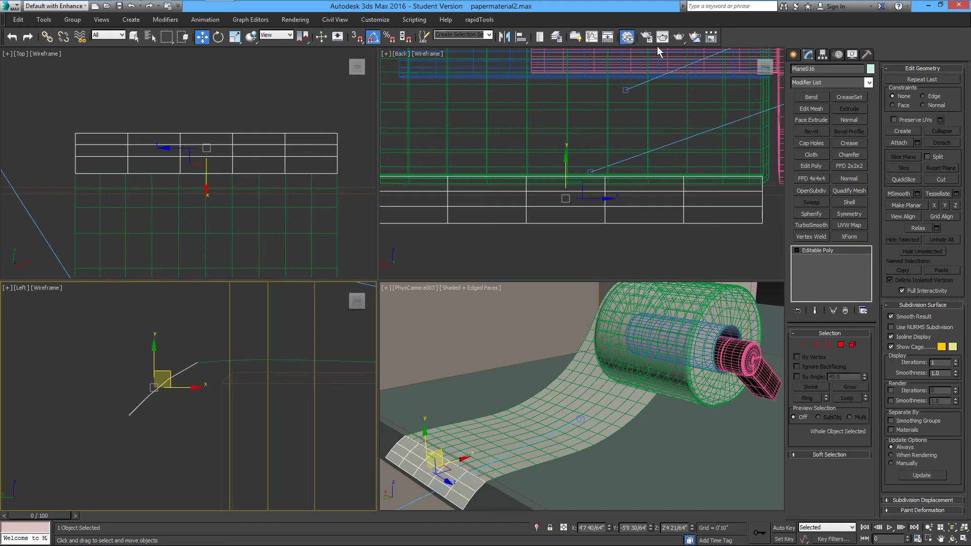
- Assign the torn-edge material to the curved end plane and add a UVW Map modifier to it
{"action": "left_click", "coordinate": [628, 37]}
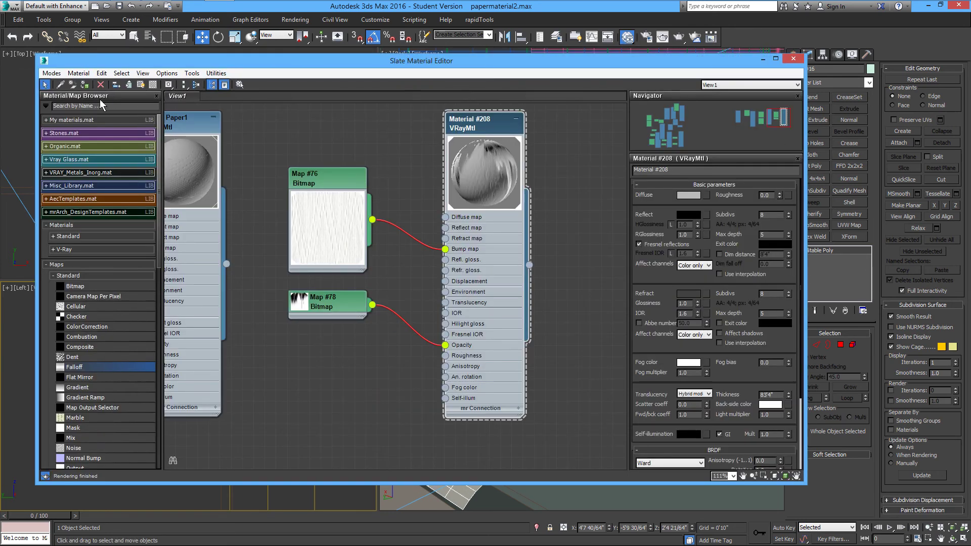
{"action": "left_click", "coordinate": [793, 58]}
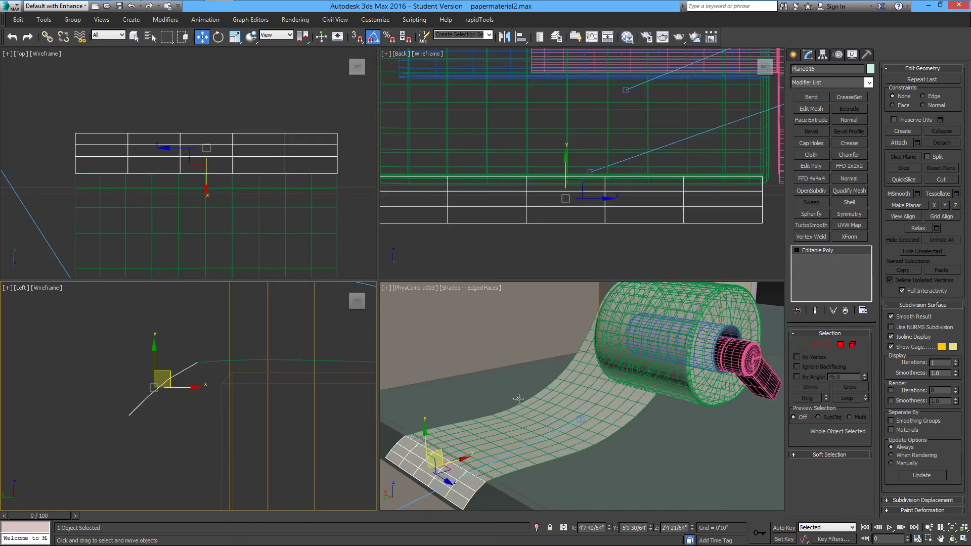
{"action": "left_click", "coordinate": [849, 225]}
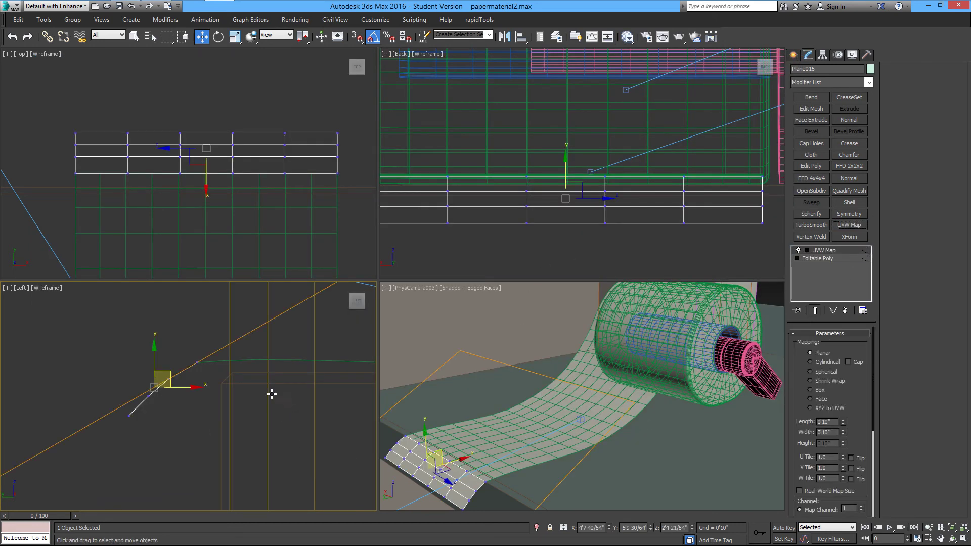
- Align the planar mapping gizmo with the end plane's slope, shrink it to about 1 by 5 inches, and render the camera view
{"action": "left_click", "coordinate": [820, 257]}
{"action": "left_click", "coordinate": [218, 37]}
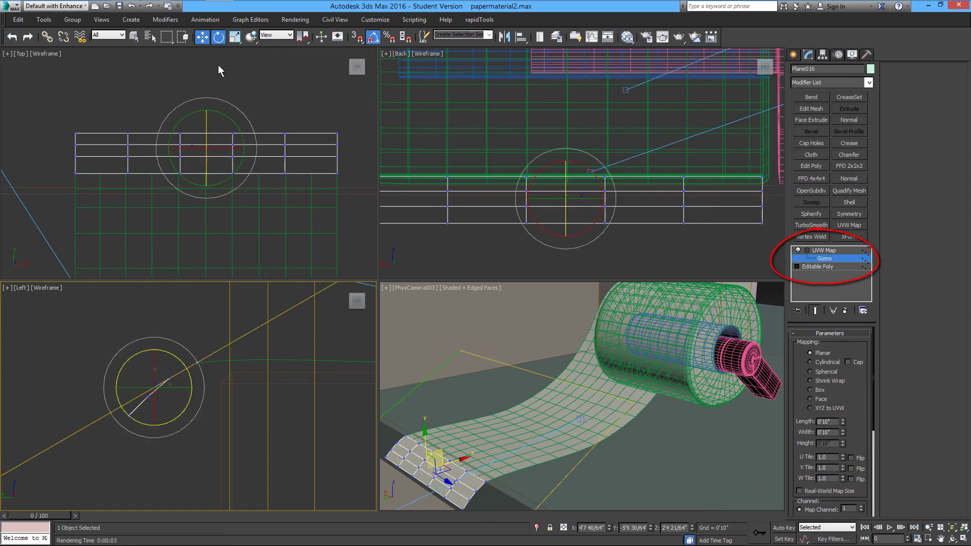
{"action": "left_click_drag", "start_coordinate": [186, 369], "coordinate": [184, 366]}
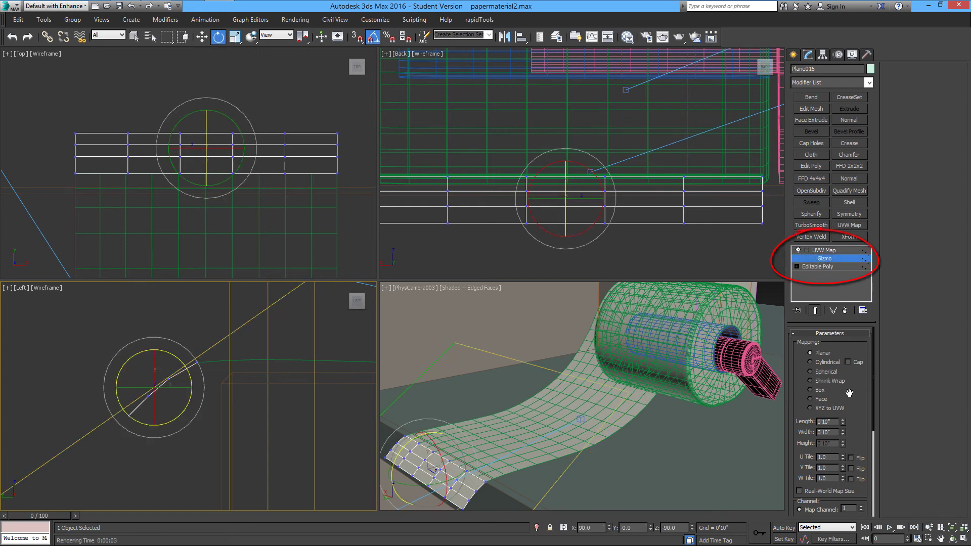
{"action": "mouse_move", "coordinate": [844, 425]}
{"action": "left_mouse_down"}
{"action": "mouse_move", "coordinate": [846, 460]}
{"action": "mouse_move", "coordinate": [844, 427]}
{"action": "mouse_move", "coordinate": [851, 442]}
{"action": "left_mouse_up"}
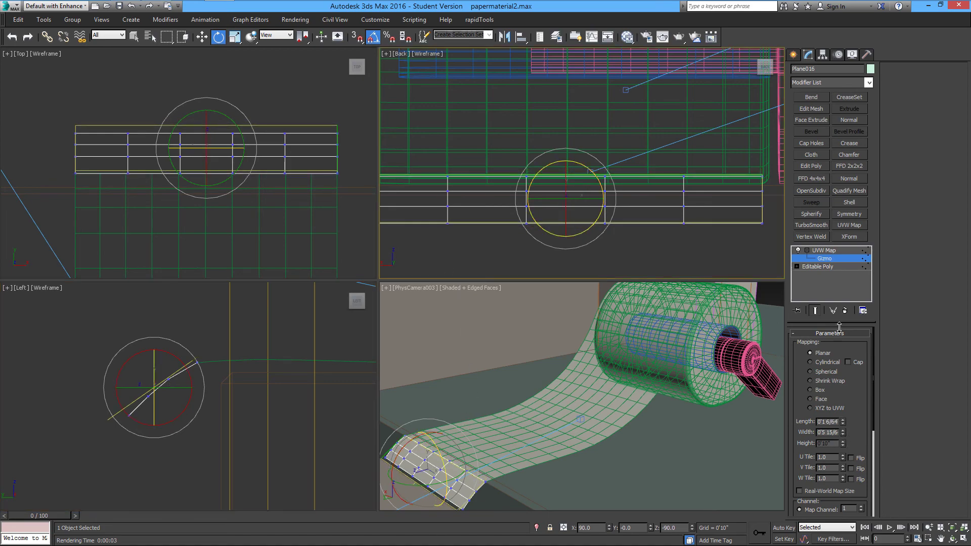
{"action": "left_click", "coordinate": [813, 251]}
{"action": "left_click", "coordinate": [679, 37]}
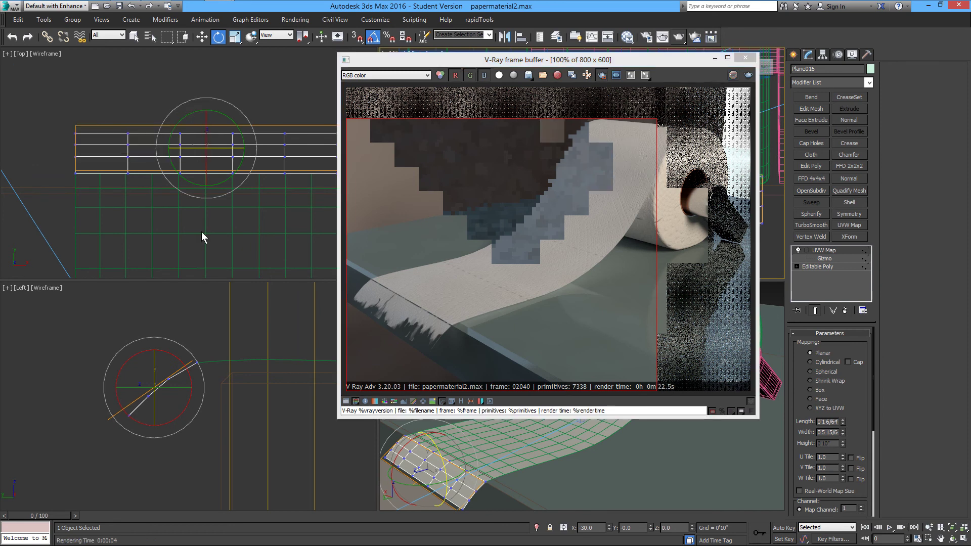
- Rotate the UVW gizmo about 185 degrees to flip the tear, and render only a region around the torn end
{"action": "left_click", "coordinate": [838, 260]}
{"action": "left_click_drag", "start_coordinate": [154, 387], "coordinate": [84, 355]}
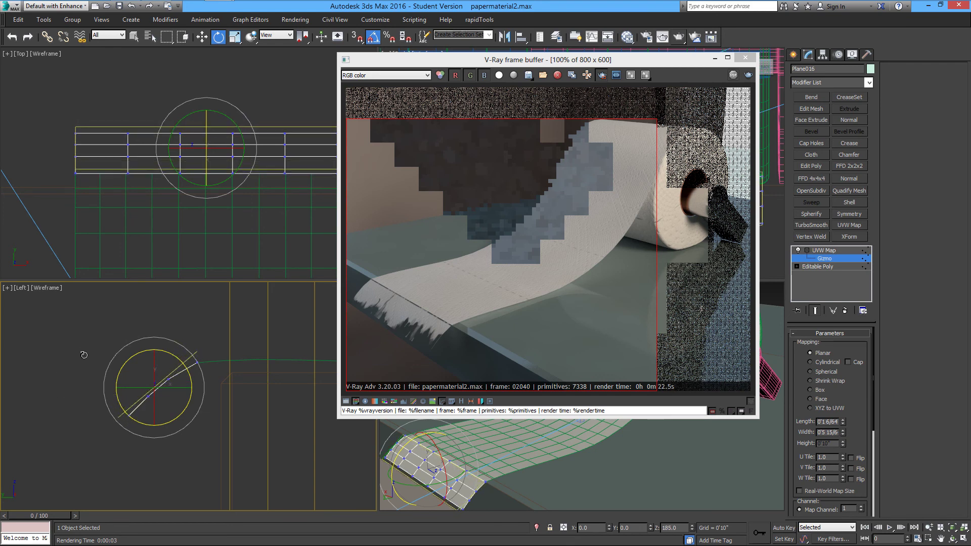
{"action": "left_click", "coordinate": [816, 261]}
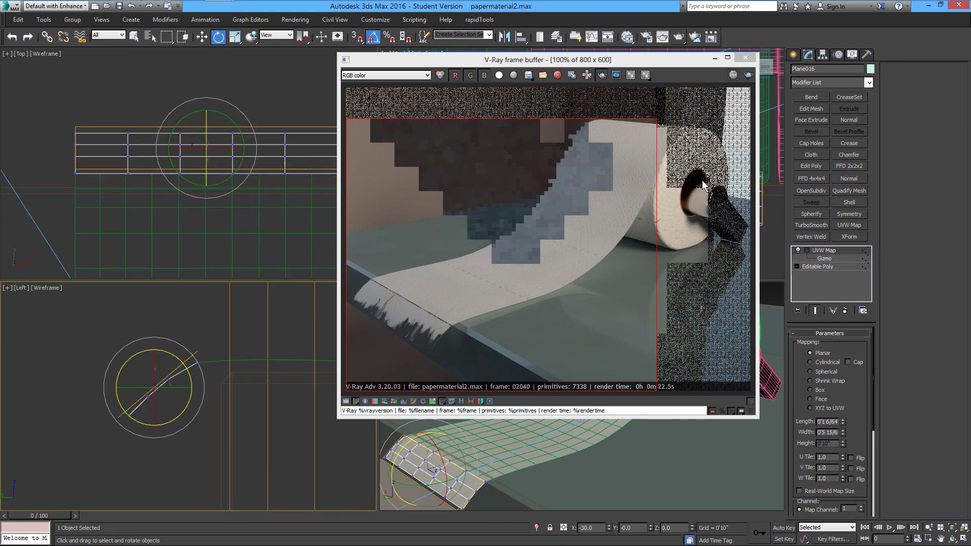
{"action": "mouse_move", "coordinate": [349, 270]}
{"action": "left_mouse_down"}
{"action": "mouse_move", "coordinate": [430, 357]}
{"action": "mouse_move", "coordinate": [461, 356]}
{"action": "left_mouse_up"}
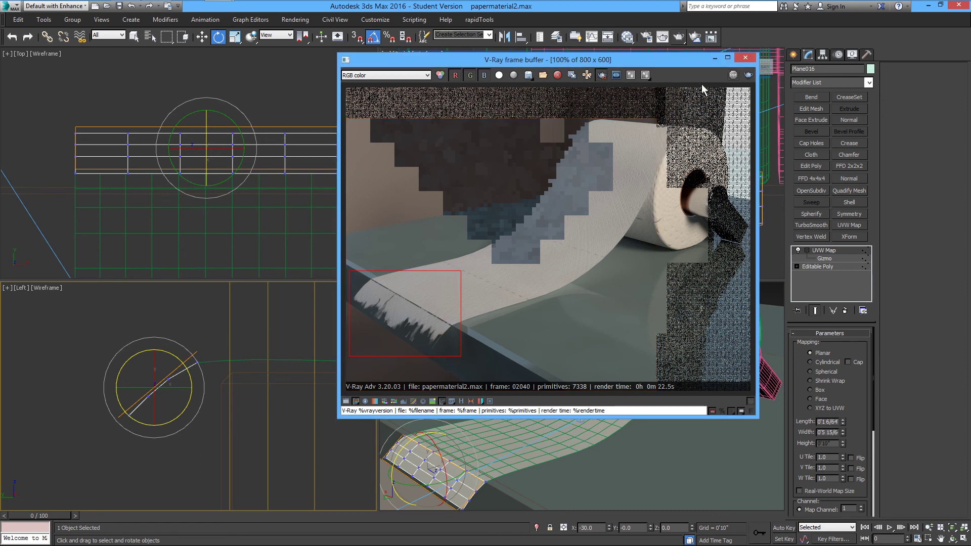
{"action": "left_click", "coordinate": [749, 75]}
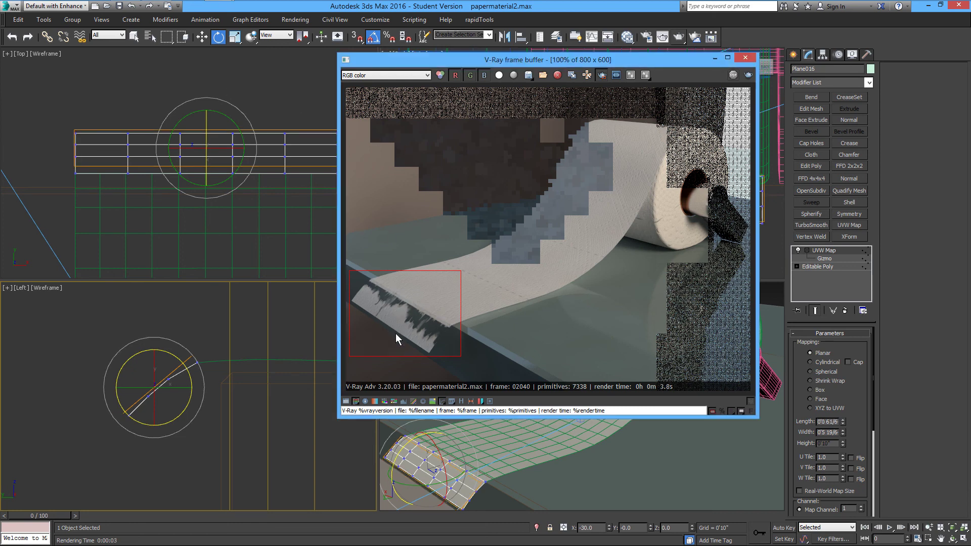
- Invert the output of the tear bitmap that drives the torn-edge material's opacity
{"action": "key", "text": "m"}
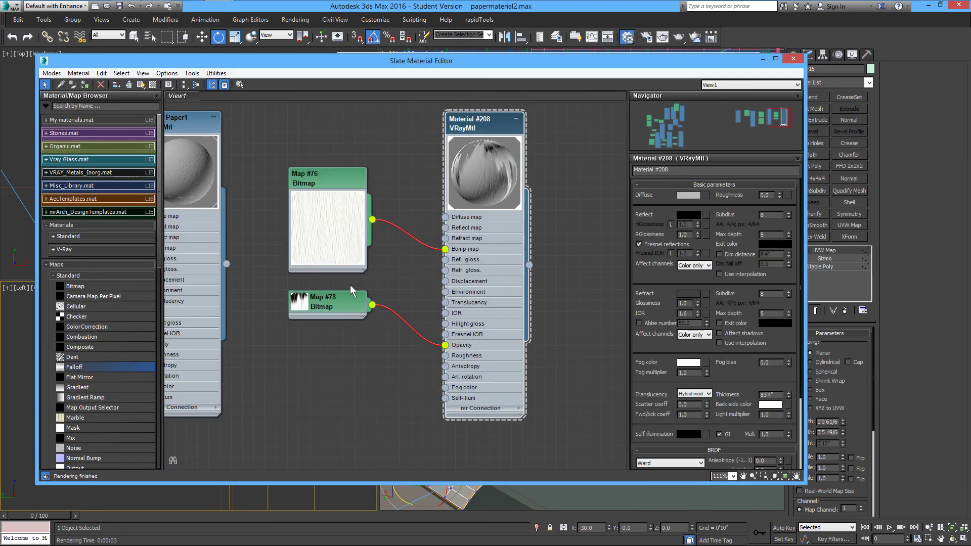
{"action": "double_click", "coordinate": [332, 312]}
{"action": "left_click", "coordinate": [676, 297]}
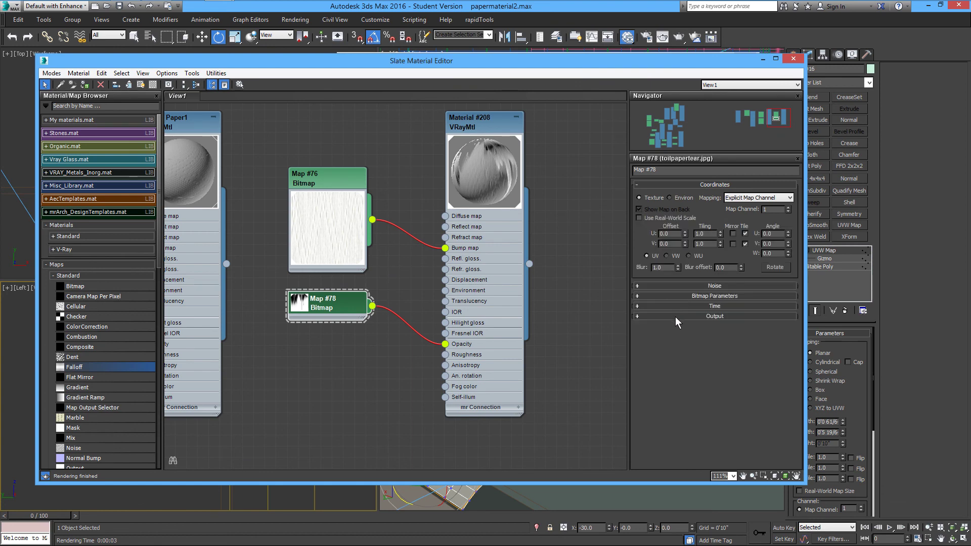
{"action": "left_click", "coordinate": [675, 317]}
{"action": "left_click", "coordinate": [643, 252]}
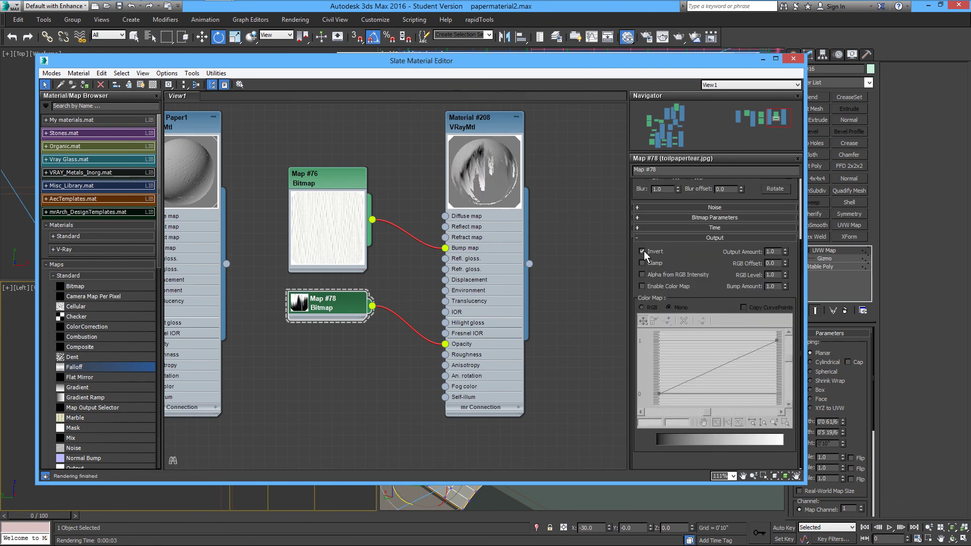
- Extend the tear bitmap's crop downward to a height of 0.217
{"action": "double_click", "coordinate": [329, 179]}
{"action": "double_click", "coordinate": [334, 302]}
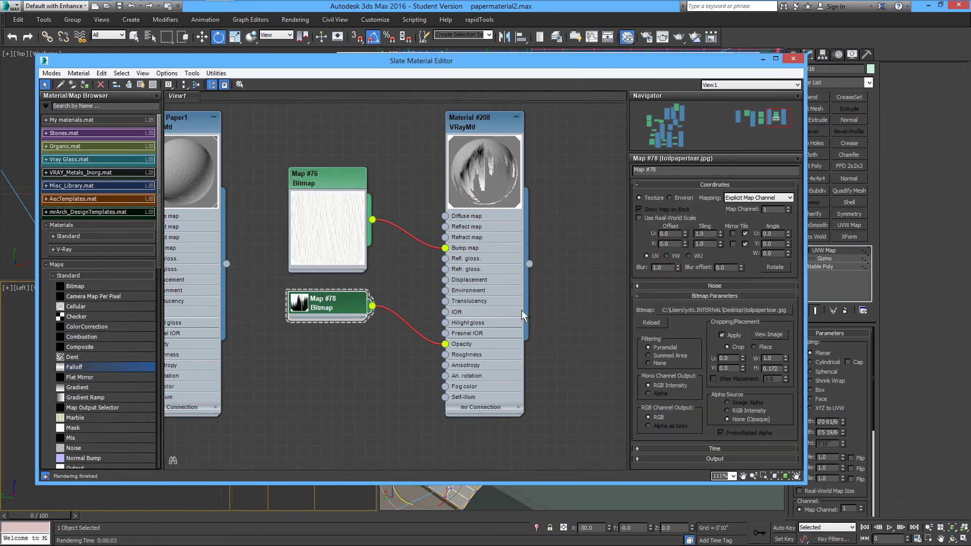
{"action": "left_click", "coordinate": [777, 337]}
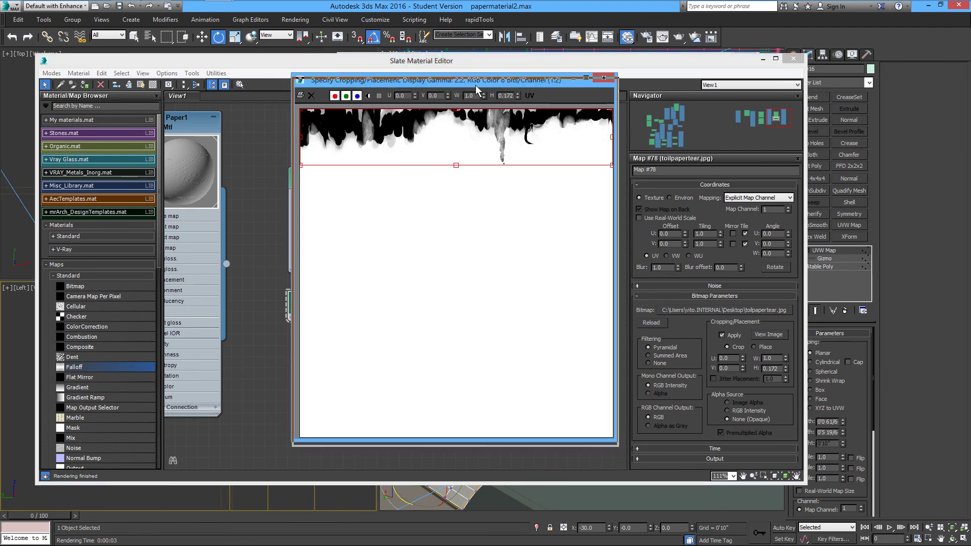
{"action": "left_click_drag", "start_coordinate": [457, 194], "coordinate": [466, 206]}
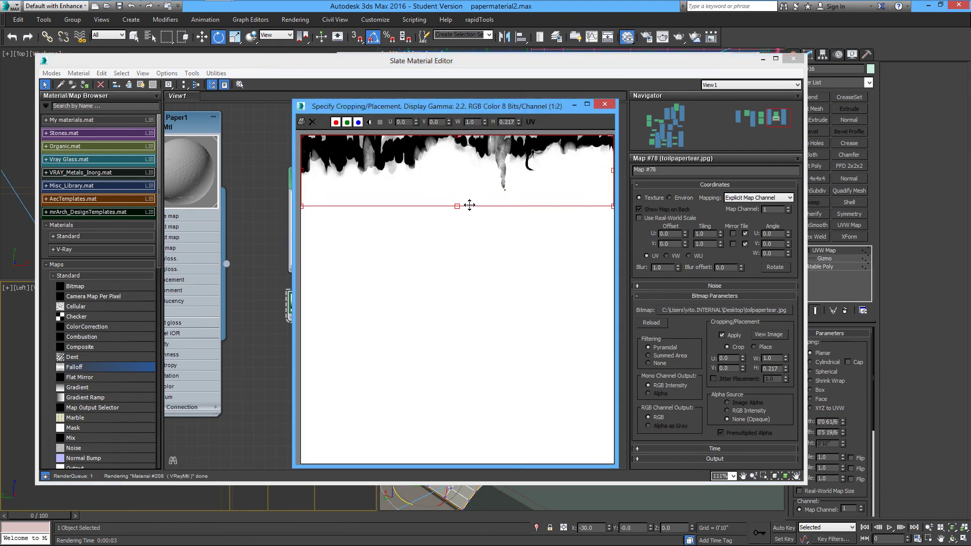
{"action": "left_click", "coordinate": [605, 104]}
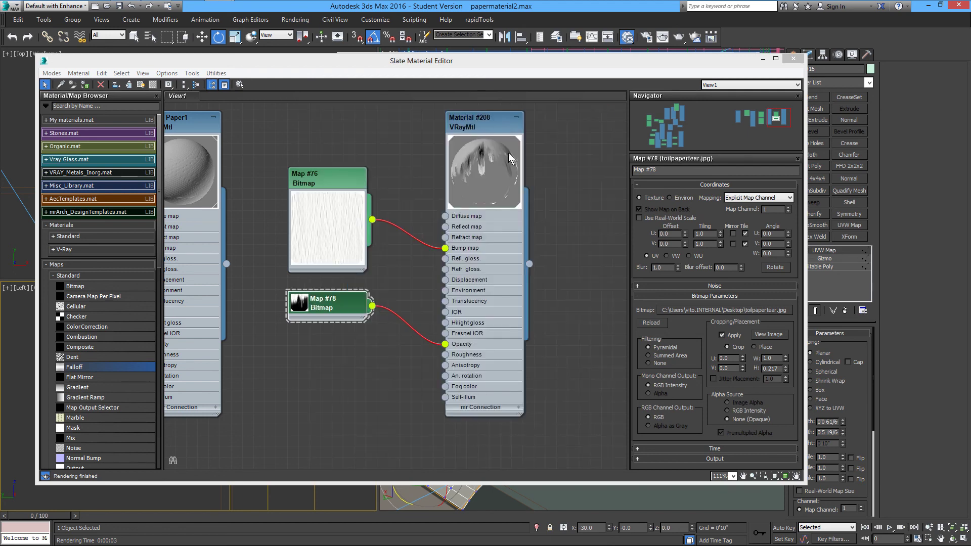
- Increase the base bitmap's crop height to about 0.214, minimize the material editor and re-render the torn end region
{"action": "left_click", "coordinate": [324, 179]}
{"action": "left_click", "coordinate": [768, 334]}
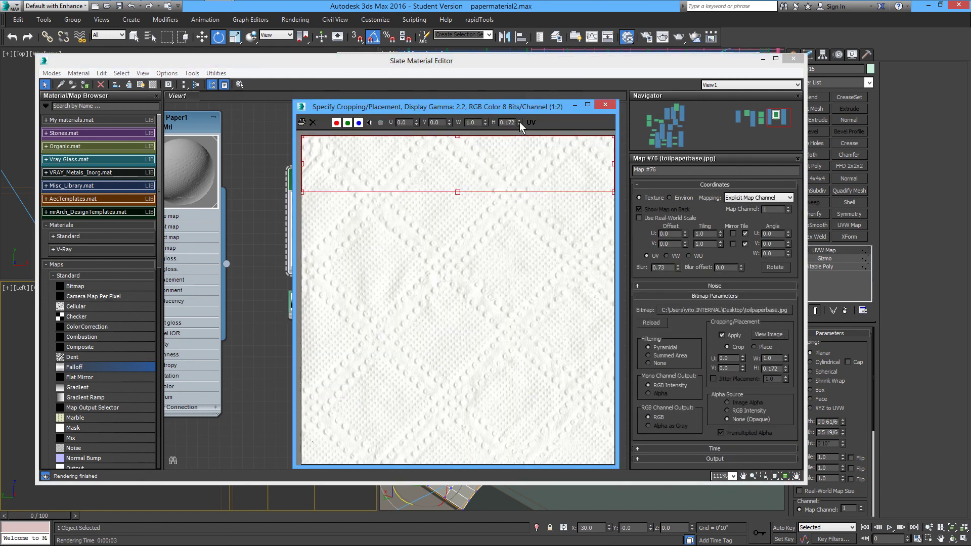
{"action": "left_click_drag", "start_coordinate": [520, 123], "coordinate": [535, 107]}
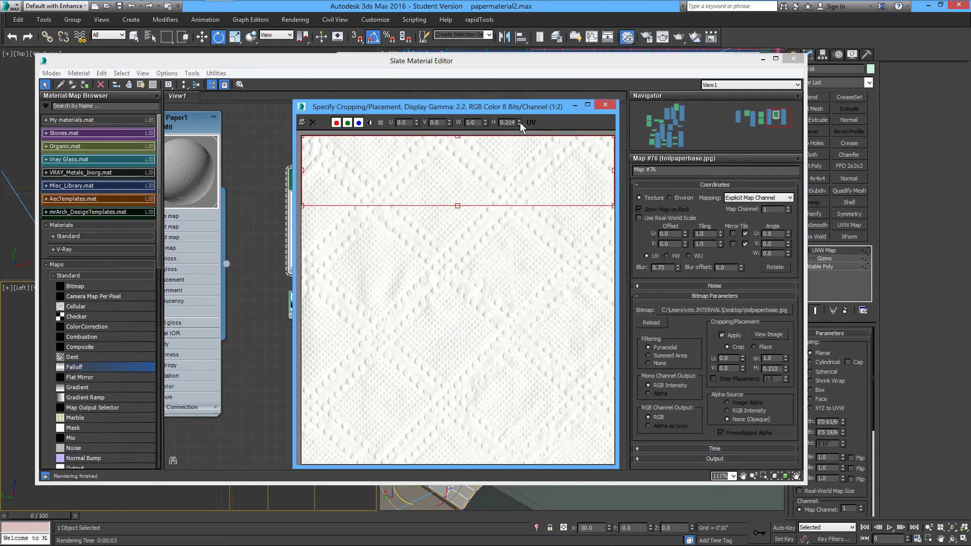
{"action": "left_click", "coordinate": [520, 123]}
{"action": "left_click", "coordinate": [605, 104]}
{"action": "left_click", "coordinate": [764, 59]}
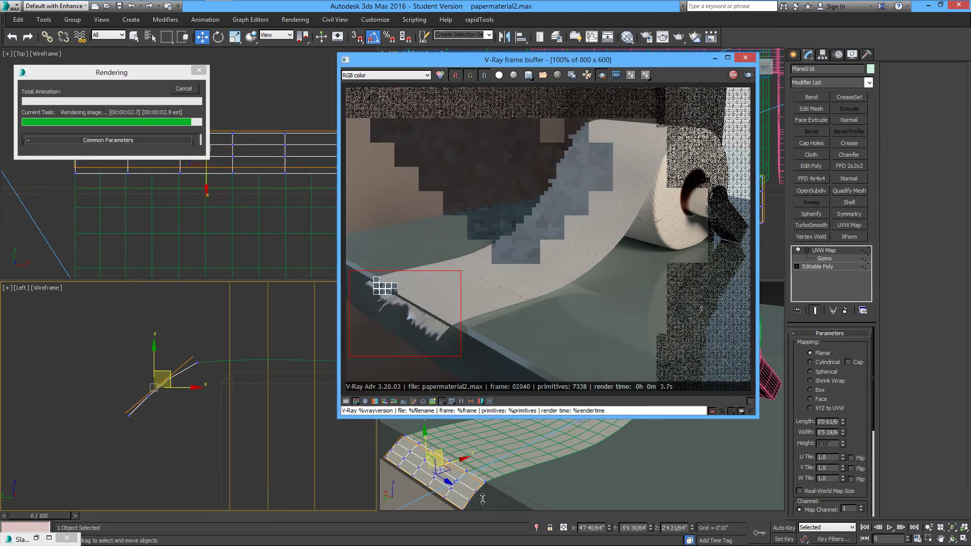
- Lengthen the end piece's planar mapping gizmo to just over 1 inch
{"action": "left_click", "coordinate": [822, 259]}
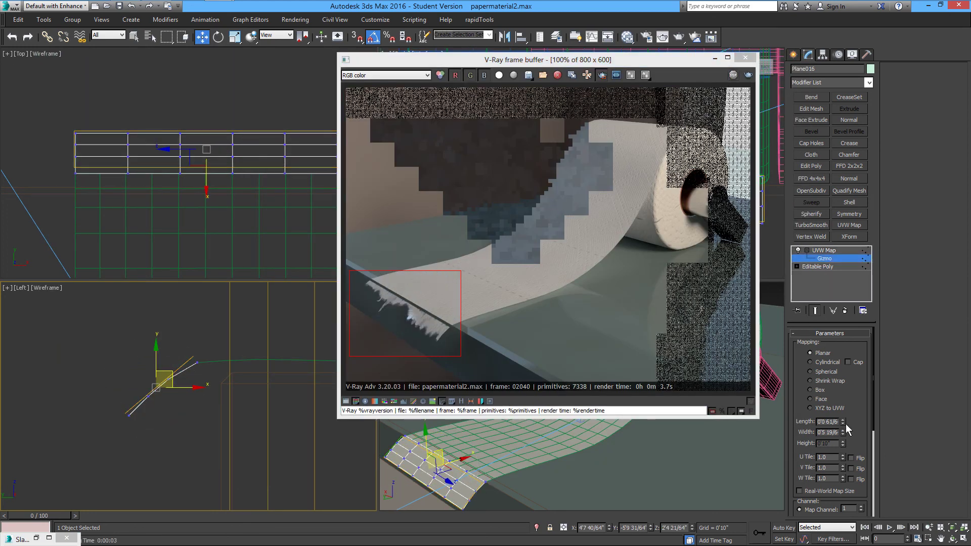
{"action": "left_click_drag", "start_coordinate": [843, 422], "coordinate": [856, 416]}
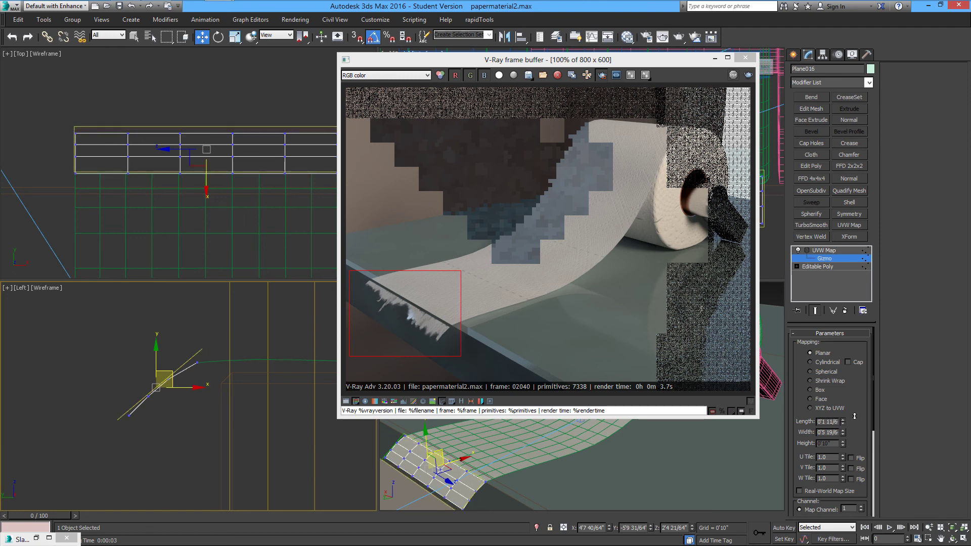
{"action": "left_click", "coordinate": [798, 293]}
- Re-render the torn end region, turn off region rendering and start a full-frame render
{"action": "key", "text": "shift+q"}
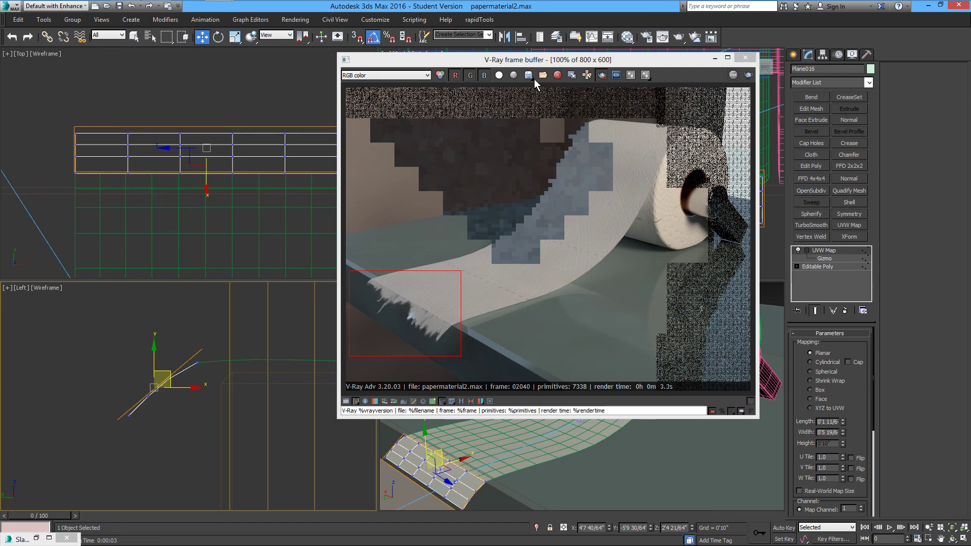
{"action": "left_click", "coordinate": [604, 76]}
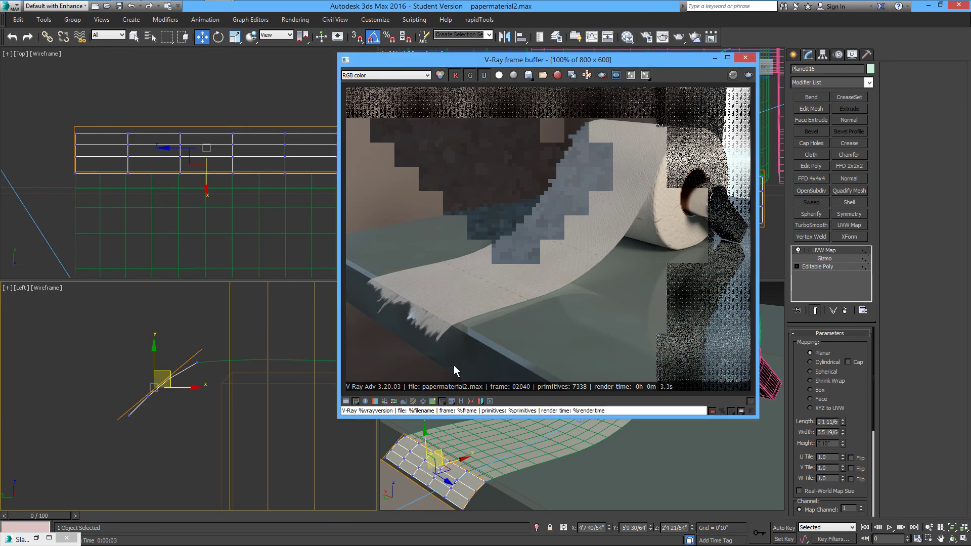
{"action": "left_click", "coordinate": [678, 38]}
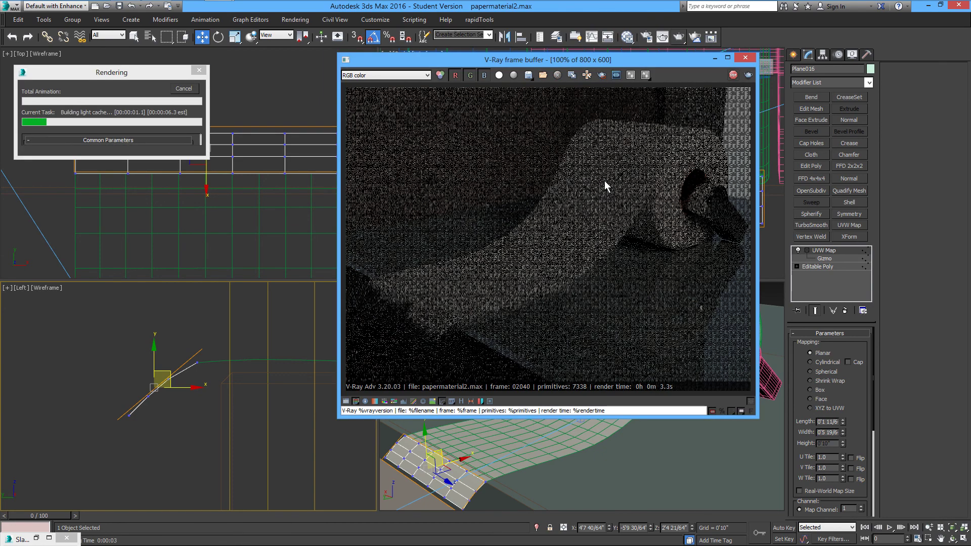